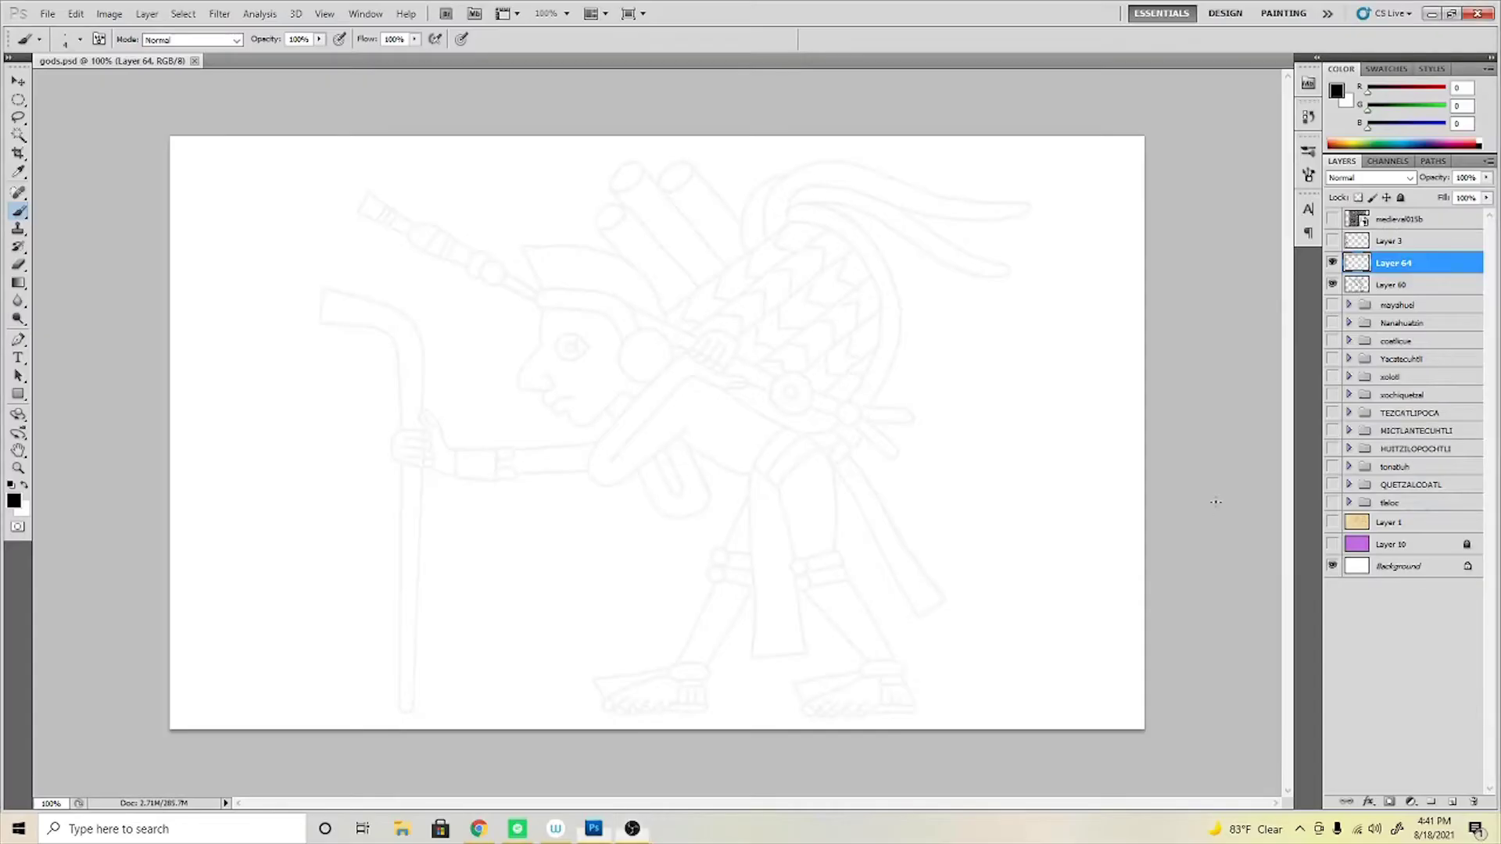
# - Ink the profile face: forehead, nose, lips, redrawn chin and eye outline
pyautogui.scroll(3, 428, 280)
pyautogui.scroll(2, 428, 280)
pyautogui.moveTo(791, 356)
pyautogui.mouseDown()
pyautogui.moveTo(735, 603)
pyautogui.moveTo(882, 625)
pyautogui.mouseUp()
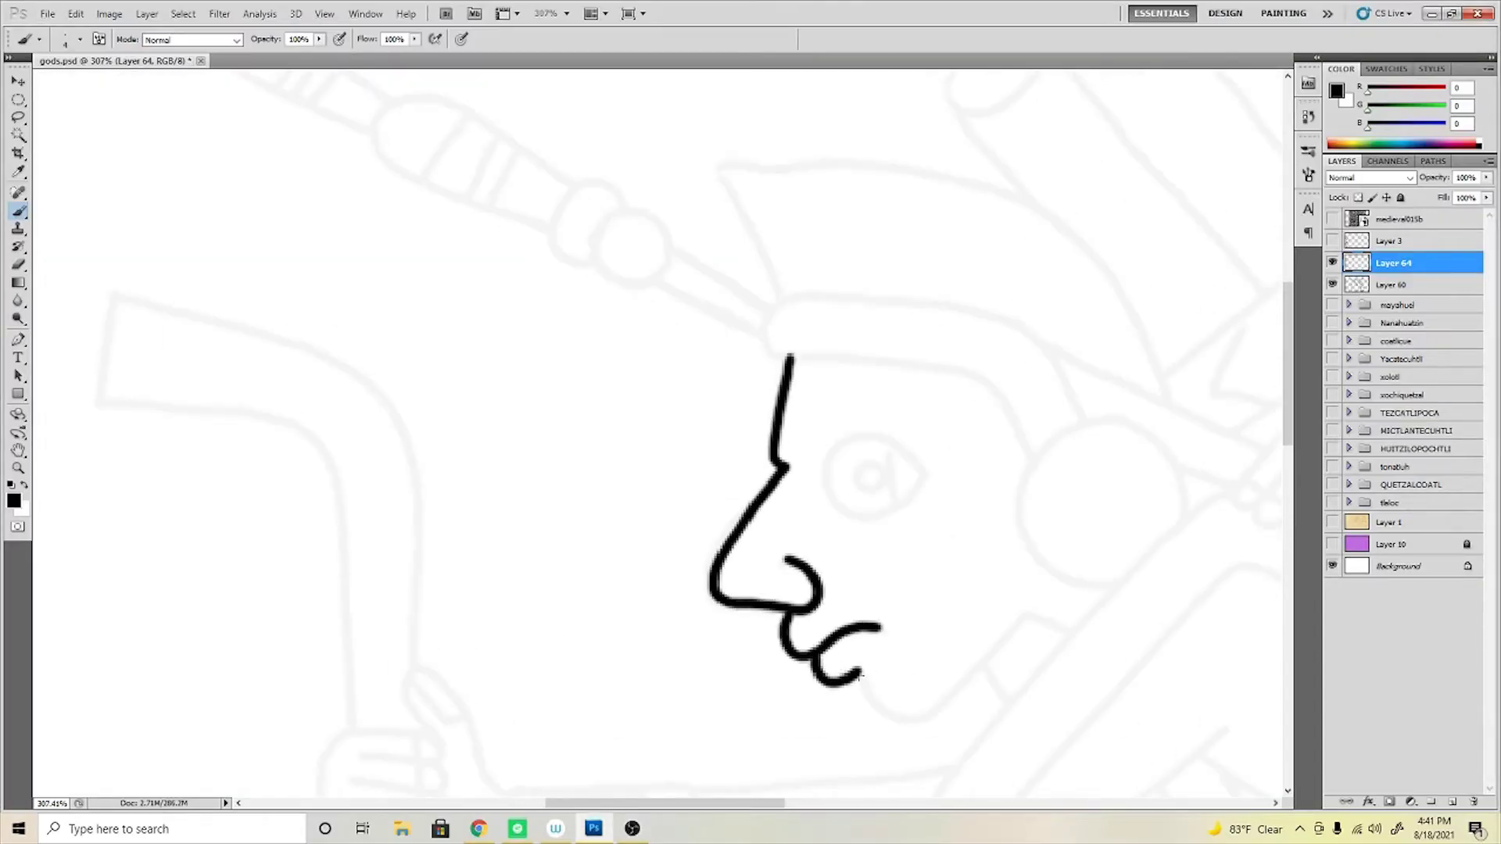
pyautogui.moveTo(860, 677); pyautogui.dragTo(1030, 609)
pyautogui.hotkey('ctrl', 'z')
pyautogui.moveTo(855, 720)
pyautogui.mouseDown()
pyautogui.moveTo(1022, 602)
pyautogui.moveTo(966, 701)
pyautogui.mouseUp()
pyautogui.moveTo(872, 573)
pyautogui.mouseDown()
pyautogui.moveTo(823, 538)
pyautogui.moveTo(840, 606)
pyautogui.moveTo(806, 565)
pyautogui.mouseUp()
pyautogui.scroll(-2, 804, 563)
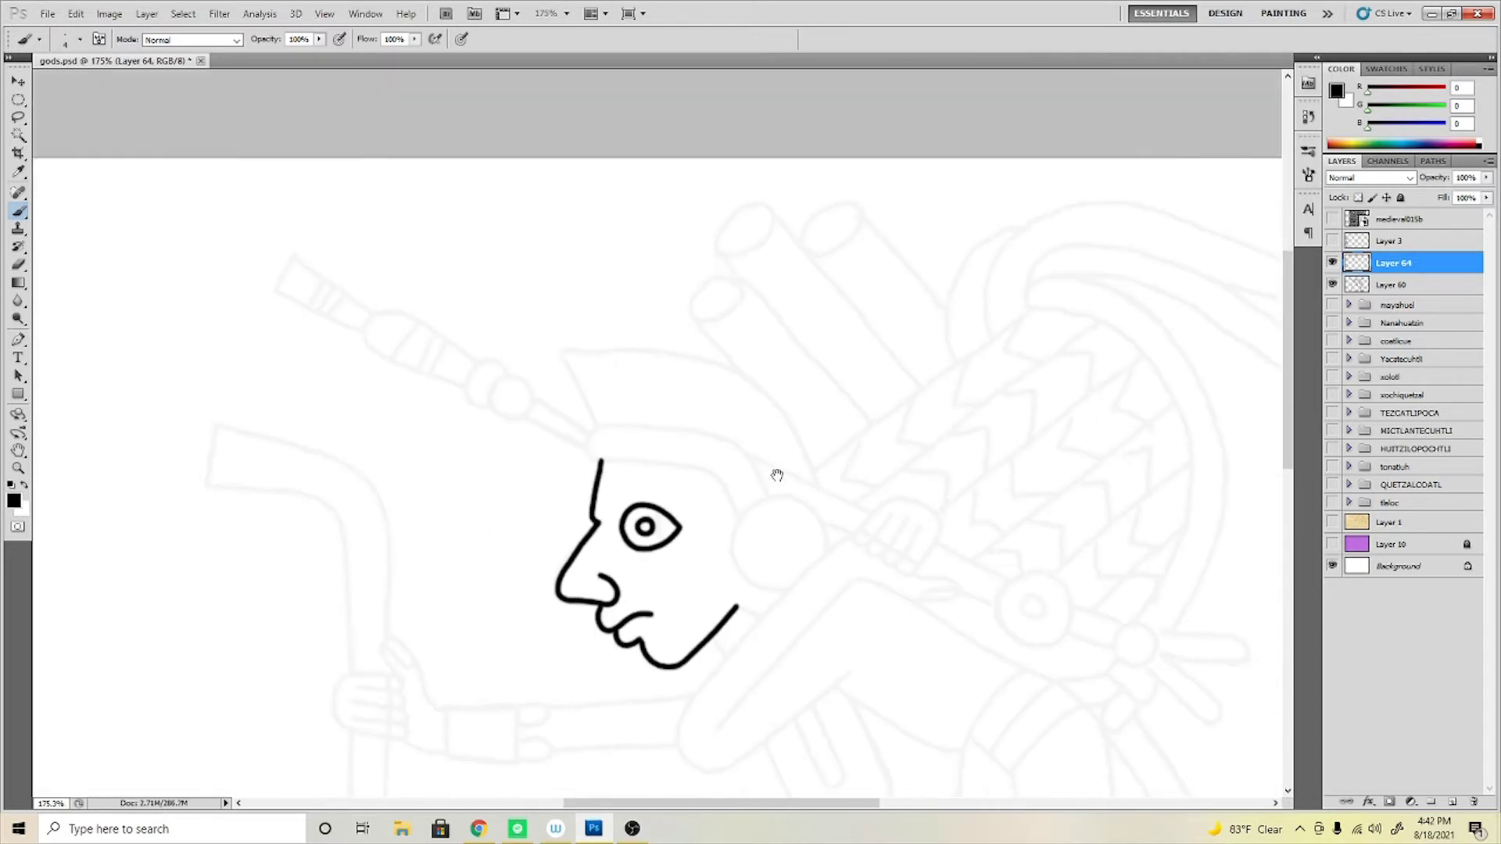
# - Make the round ear by stroking a circular selection in black
pyautogui.press('m')
pyautogui.moveTo(731, 494); pyautogui.dragTo(826, 589)
pyautogui.rightClick(806, 523)
pyautogui.click(821, 782)
pyautogui.press('Return')
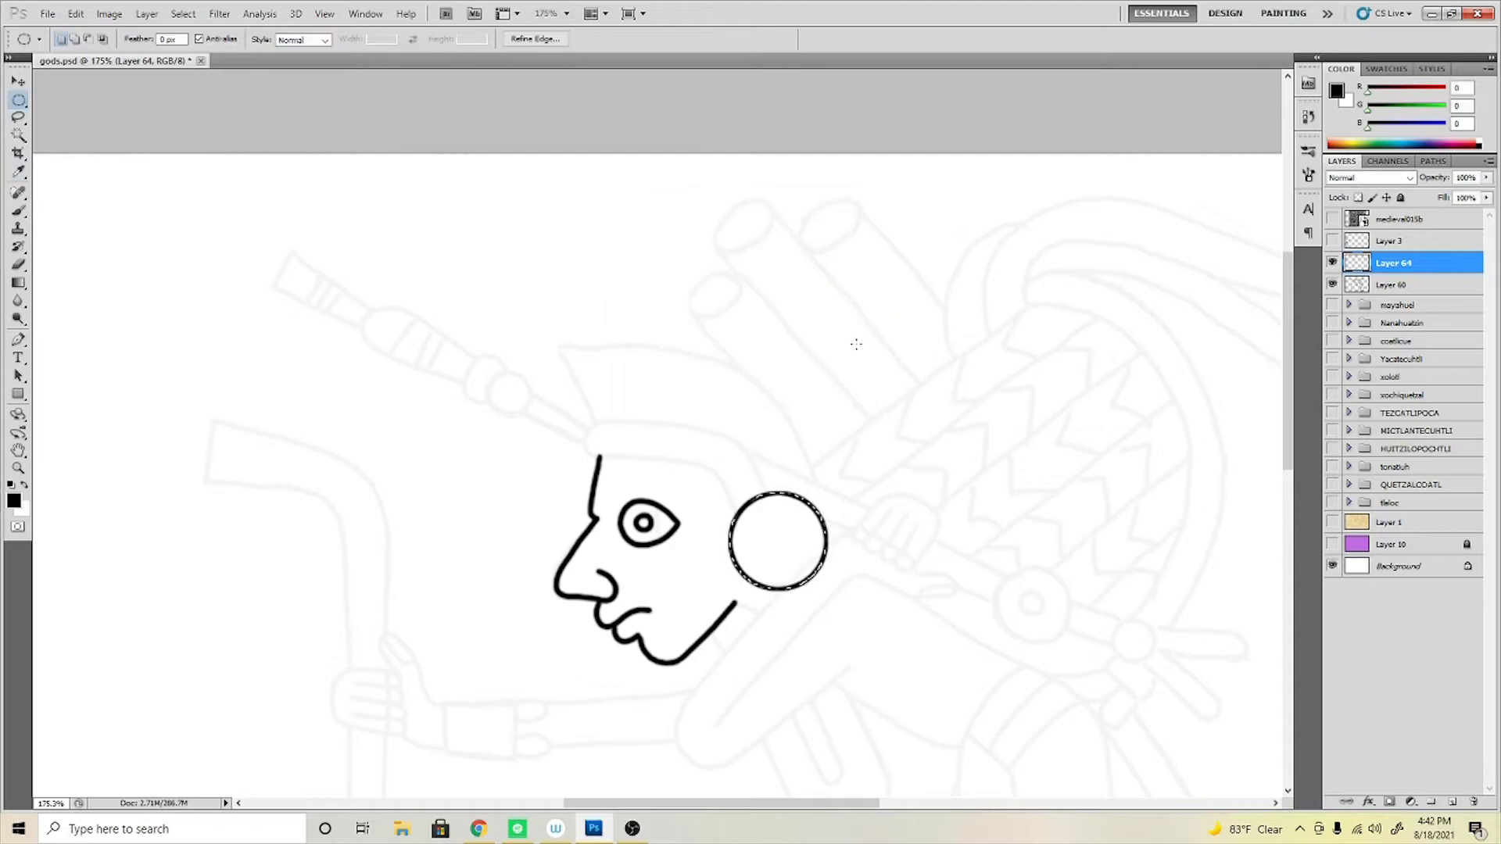
pyautogui.hotkey('ctrl', 'd')
pyautogui.scroll(2, 803, 626)
# - Brush a long line across the top of the head
pyautogui.press('b')
pyautogui.scroll(1, 329, 352)
pyautogui.moveTo(561, 492); pyautogui.dragTo(762, 574)
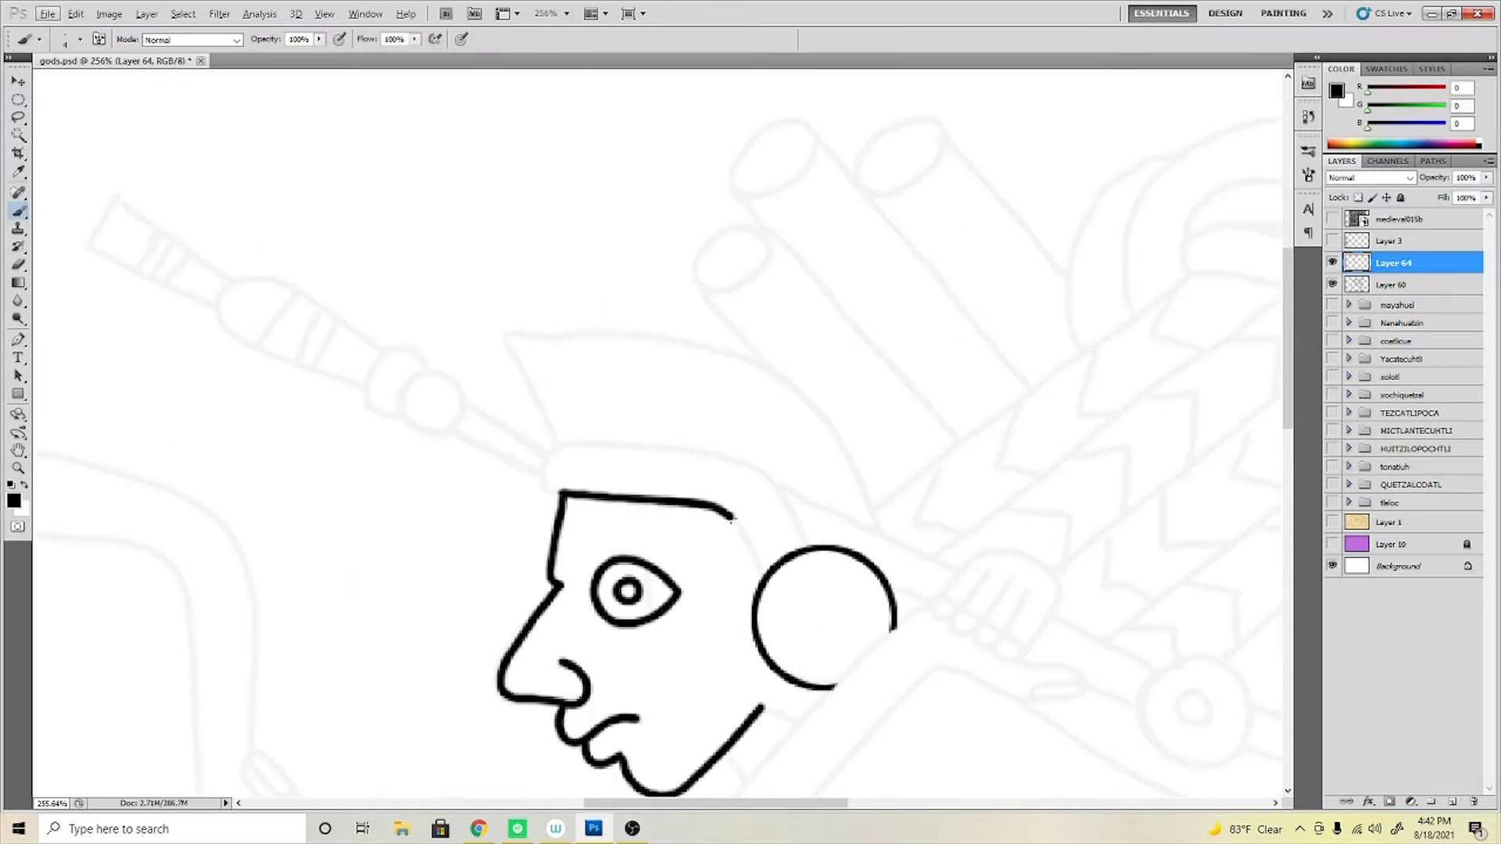
pyautogui.hotkey('ctrl', 'z')
pyautogui.moveTo(557, 491)
pyautogui.mouseDown()
pyautogui.moveTo(697, 451)
pyautogui.moveTo(813, 548)
pyautogui.moveTo(907, 411)
pyautogui.mouseUp()
pyautogui.scroll(-3, 813, 547)
pyautogui.scroll(2, 813, 547)
pyautogui.scroll(3, 907, 411)
pyautogui.scroll(-1, 995, 422)
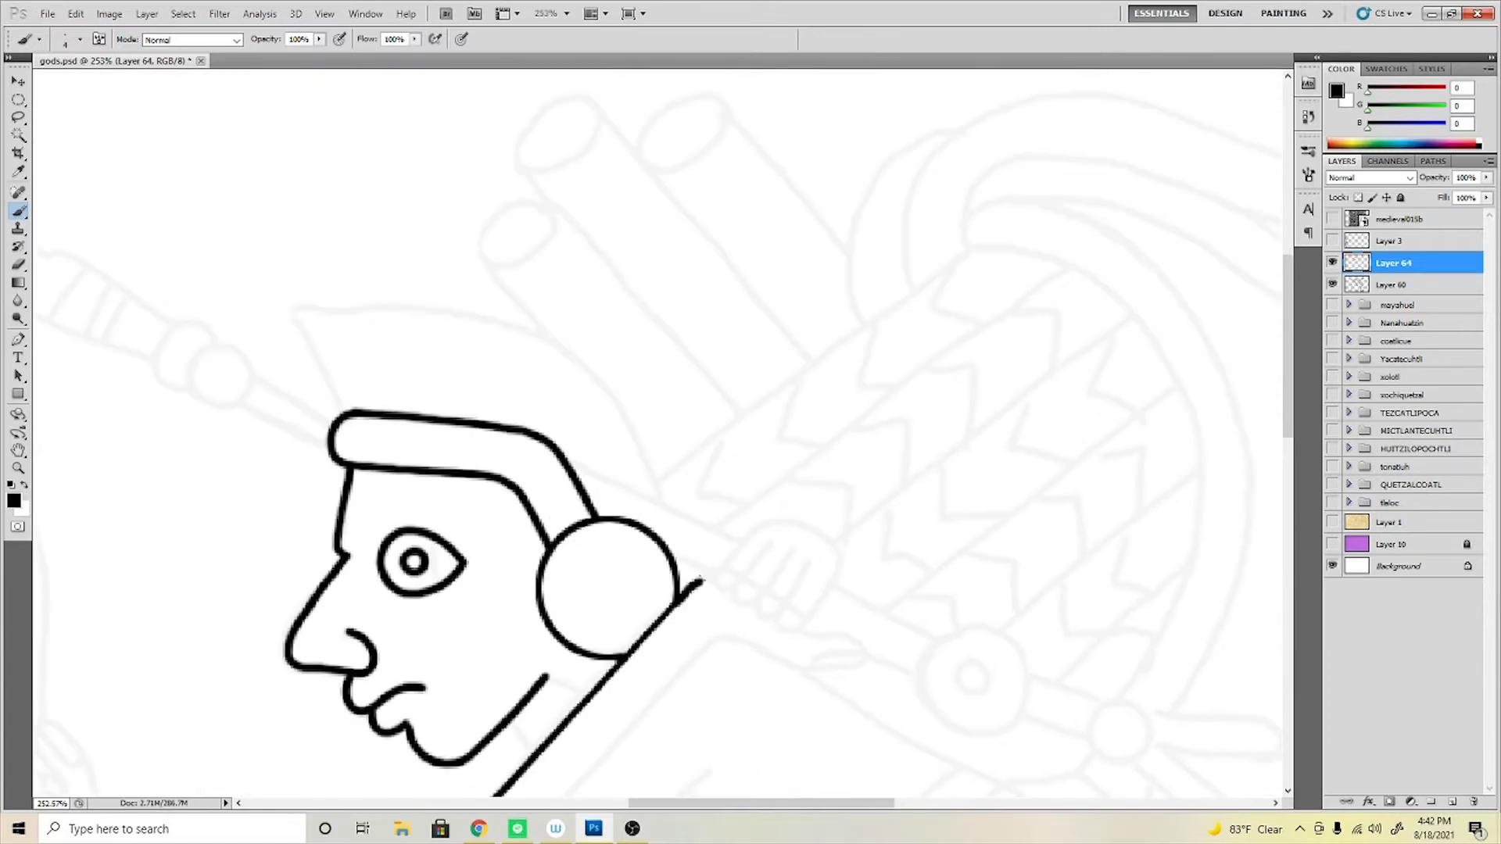
pyautogui.scroll(1, 771, 543)
# - Draw the hand with its fingers, back of the hand and finger bottoms
pyautogui.moveTo(673, 598)
pyautogui.mouseDown()
pyautogui.moveTo(767, 522)
pyautogui.moveTo(731, 625)
pyautogui.mouseUp()
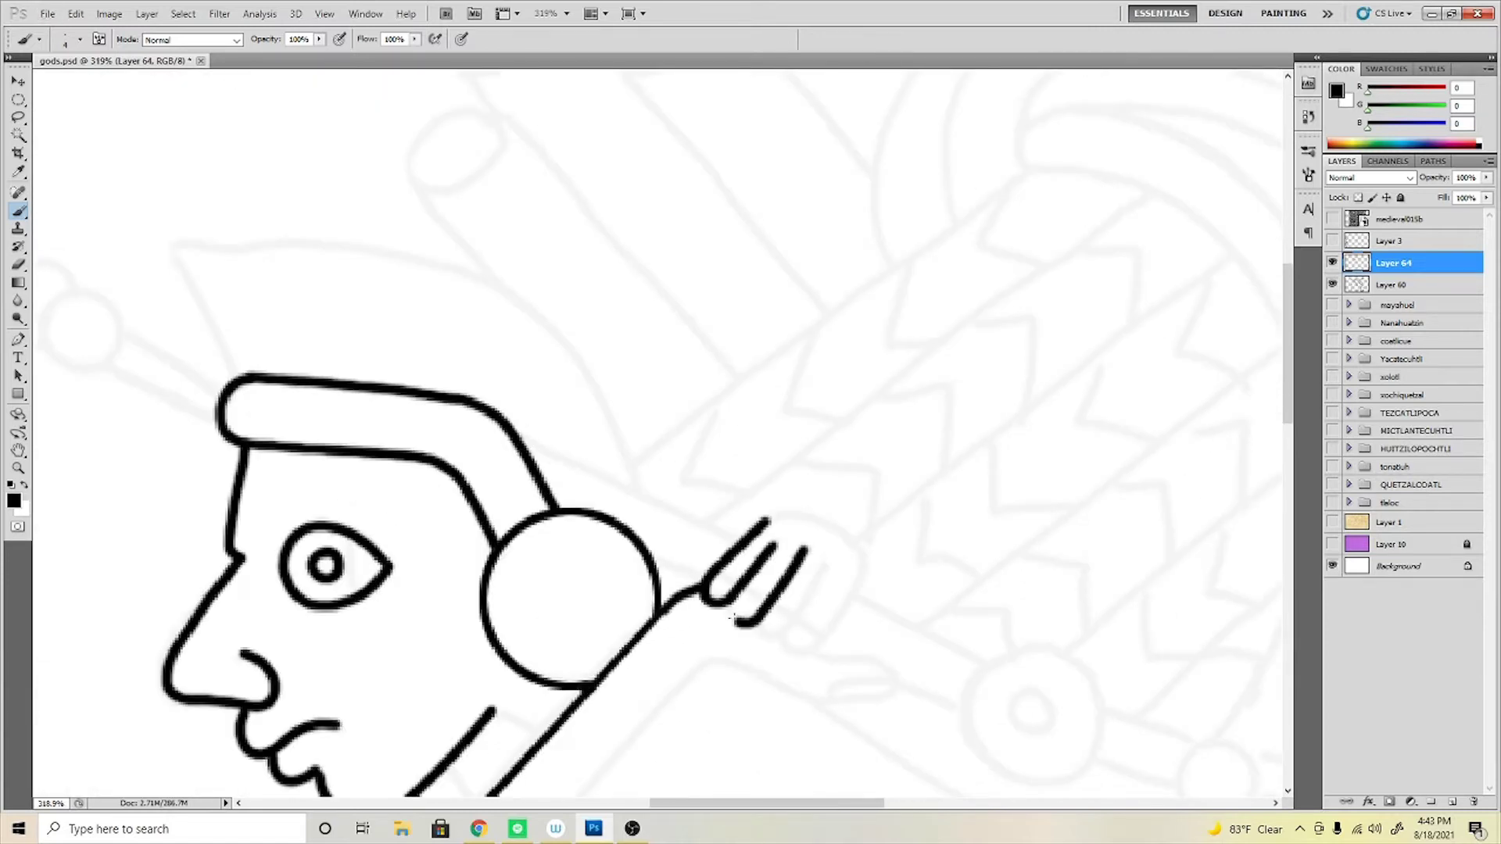
pyautogui.moveTo(829, 563); pyautogui.dragTo(770, 639)
pyautogui.moveTo(786, 514); pyautogui.dragTo(813, 649)
pyautogui.moveTo(743, 594); pyautogui.dragTo(821, 637)
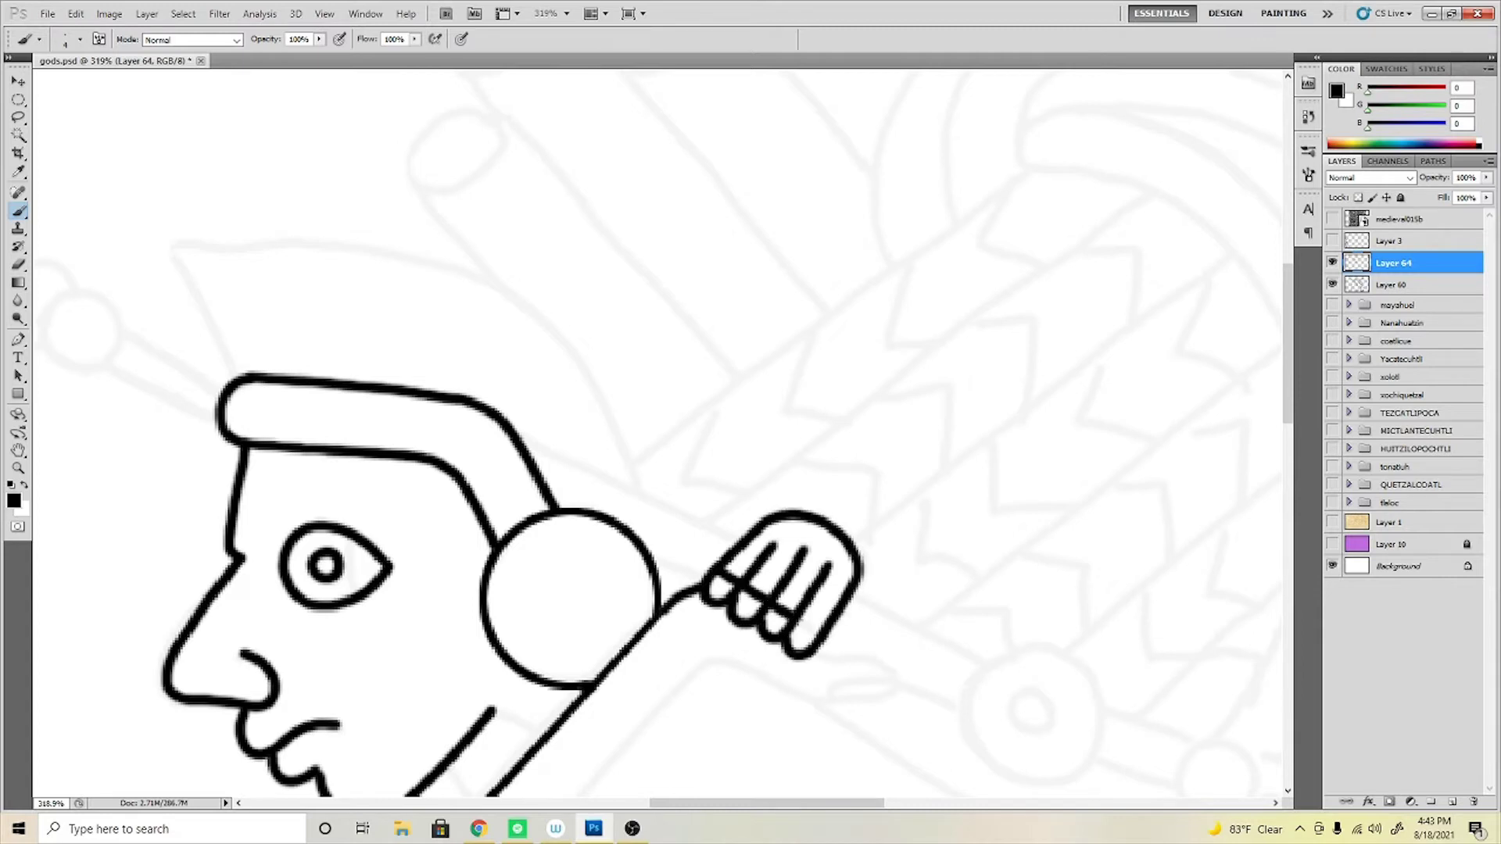
pyautogui.scroll(-2, 821, 638)
pyautogui.scroll(1, 889, 380)
# - Draw the bent arm's lines, thumb and lower curve, joined at the elbow
pyautogui.moveTo(907, 364); pyautogui.dragTo(713, 576)
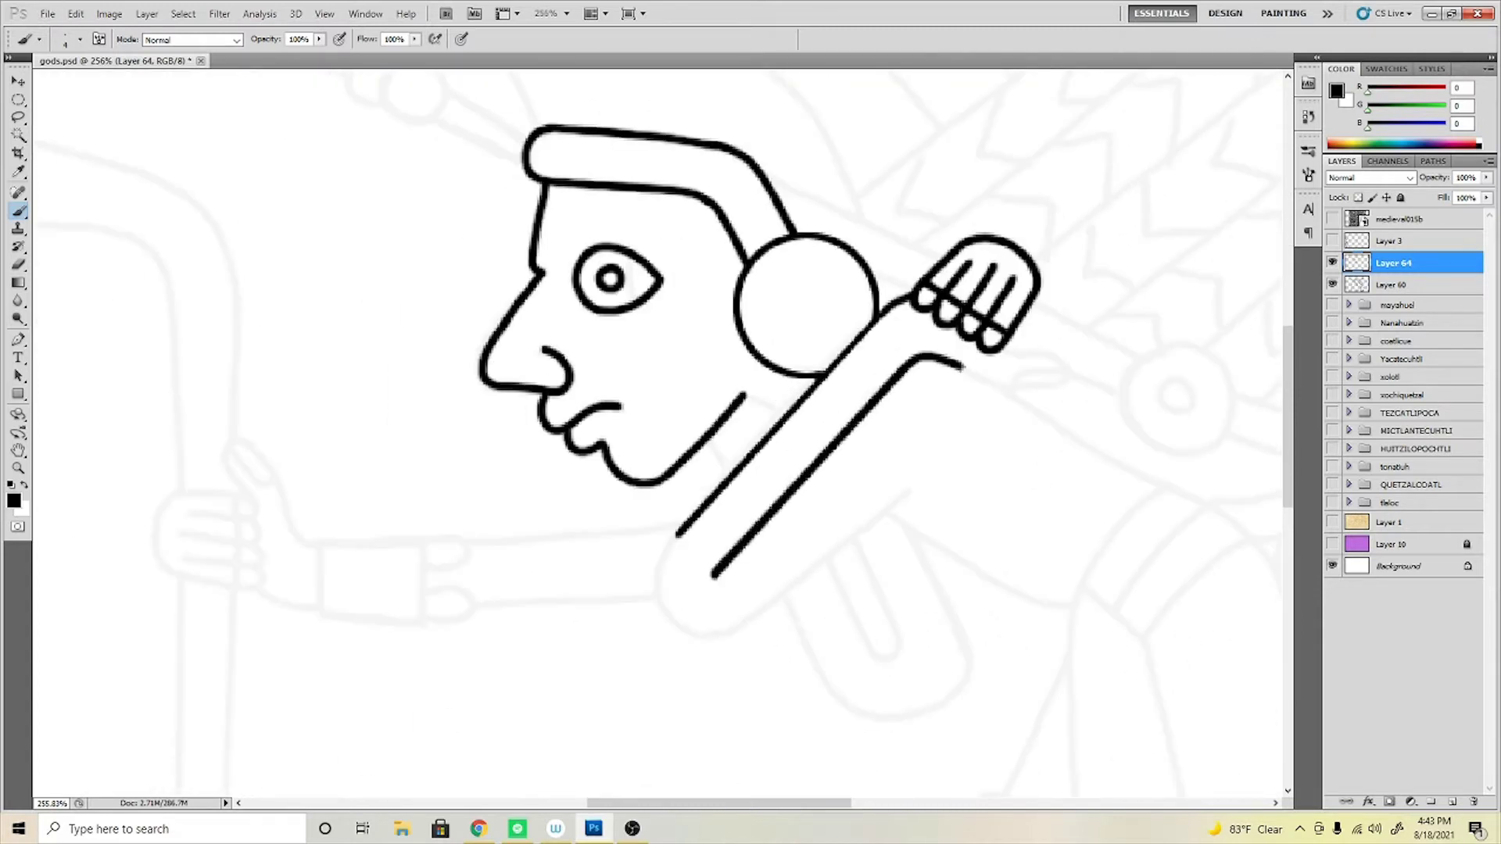
pyautogui.moveTo(911, 358); pyautogui.dragTo(1068, 381)
pyautogui.moveTo(999, 345); pyautogui.dragTo(1072, 364)
pyautogui.moveTo(677, 534)
pyautogui.mouseDown()
pyautogui.moveTo(655, 592)
pyautogui.moveTo(719, 635)
pyautogui.moveTo(911, 491)
pyautogui.mouseUp()
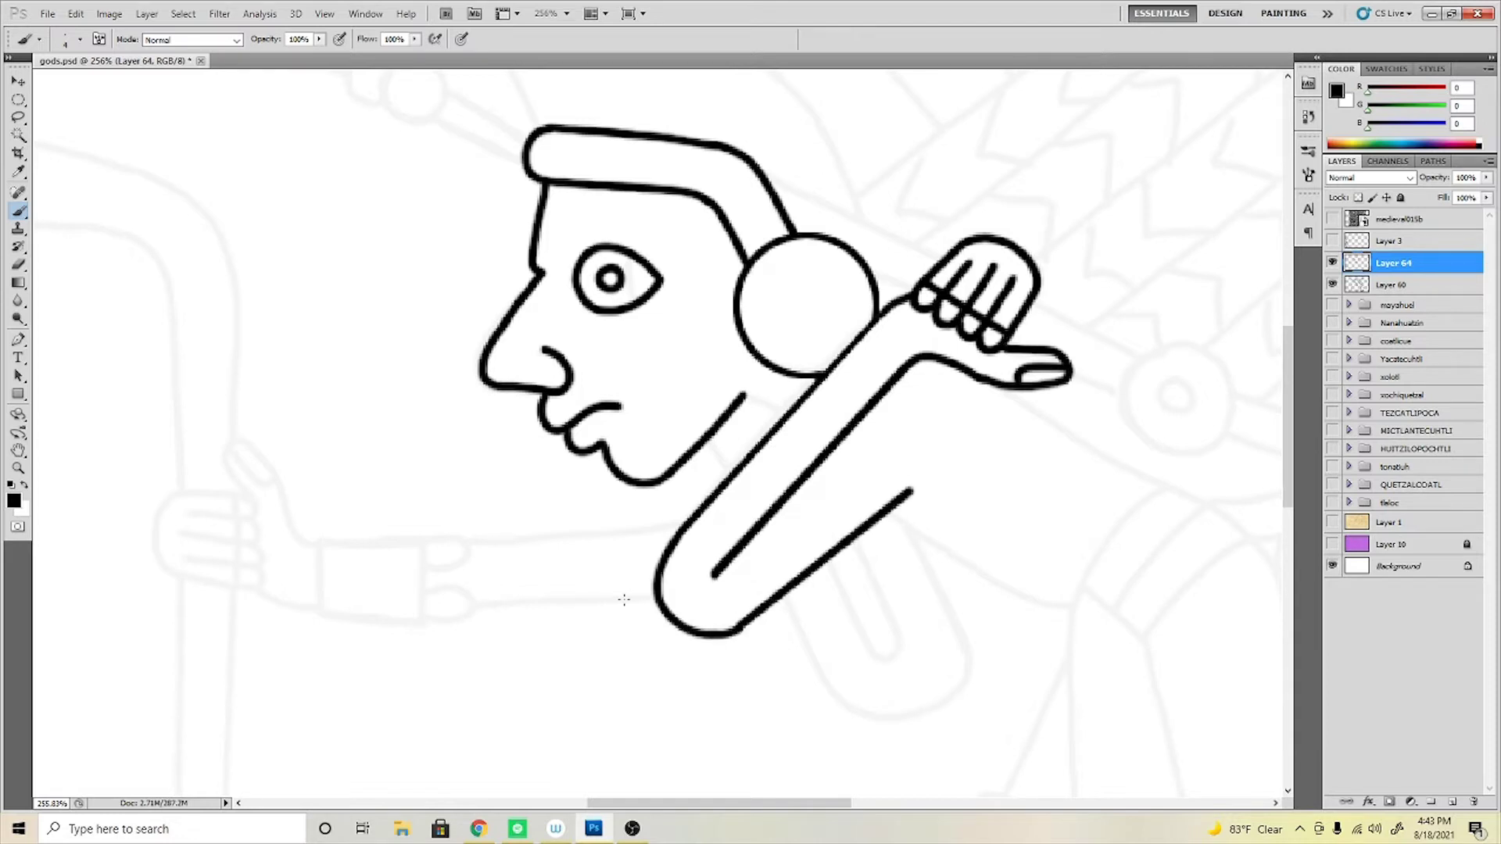
# - Draw the body's back and belly lines plus a short neck stroke under the chin
pyautogui.scroll(-1, 747, 398)
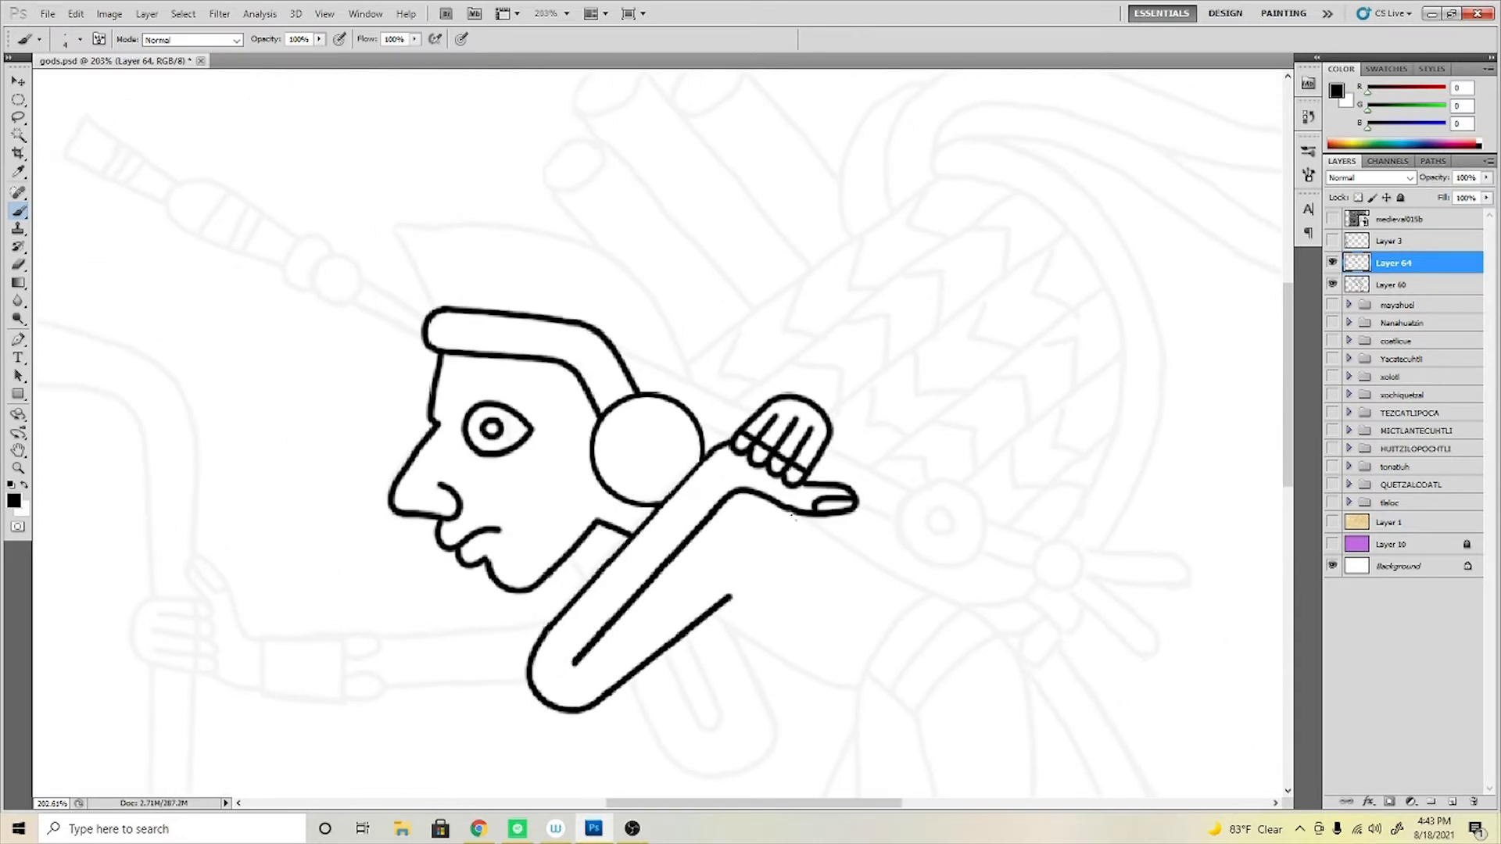
pyautogui.moveTo(794, 515); pyautogui.dragTo(936, 601)
pyautogui.moveTo(710, 614); pyautogui.dragTo(859, 688)
pyautogui.moveTo(788, 604); pyautogui.dragTo(894, 431)
pyautogui.moveTo(681, 381); pyautogui.dragTo(686, 400)
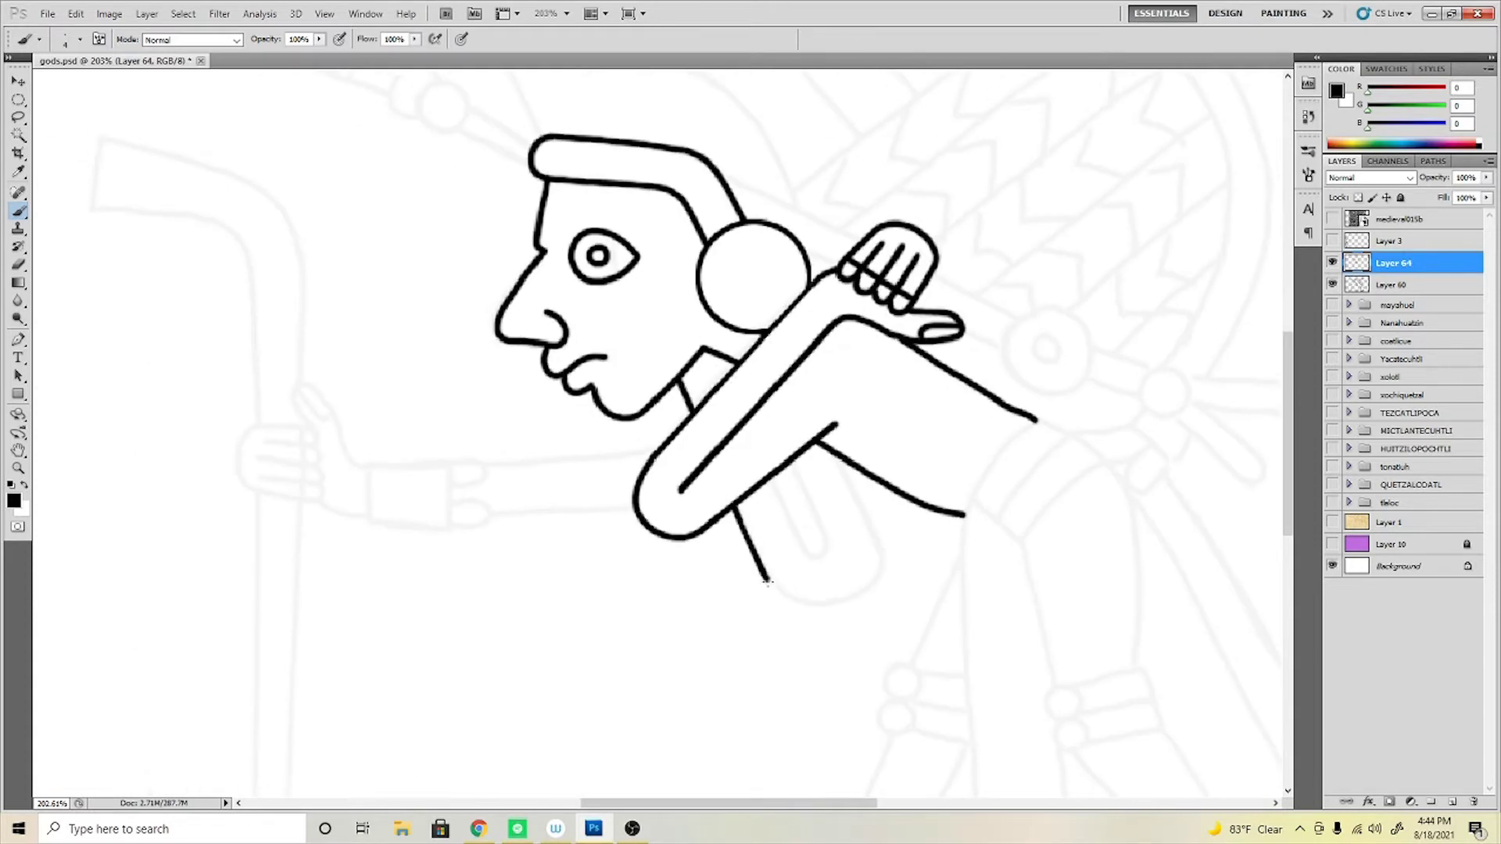
# - Add the arm's bottom curve, a diagonal body line and the U-shaped hanging strap
pyautogui.moveTo(762, 577); pyautogui.dragTo(843, 600)
pyautogui.scroll(1, 833, 477)
pyautogui.moveTo(837, 453); pyautogui.dragTo(886, 582)
pyautogui.moveTo(763, 479)
pyautogui.mouseDown()
pyautogui.moveTo(817, 577)
pyautogui.moveTo(799, 455)
pyautogui.moveTo(895, 385)
pyautogui.moveTo(967, 438)
pyautogui.moveTo(874, 530)
pyautogui.moveTo(927, 408)
pyautogui.moveTo(852, 381)
pyautogui.mouseUp()
pyautogui.scroll(-3, 808, 268)
pyautogui.scroll(3, 835, 378)
pyautogui.scroll(-5, 804, 328)
# - Stroke a black ring and place a copy of it just below
pyautogui.press('m')
pyautogui.scroll(2, 857, 382)
pyautogui.rightClick(883, 400)
pyautogui.click(923, 618)
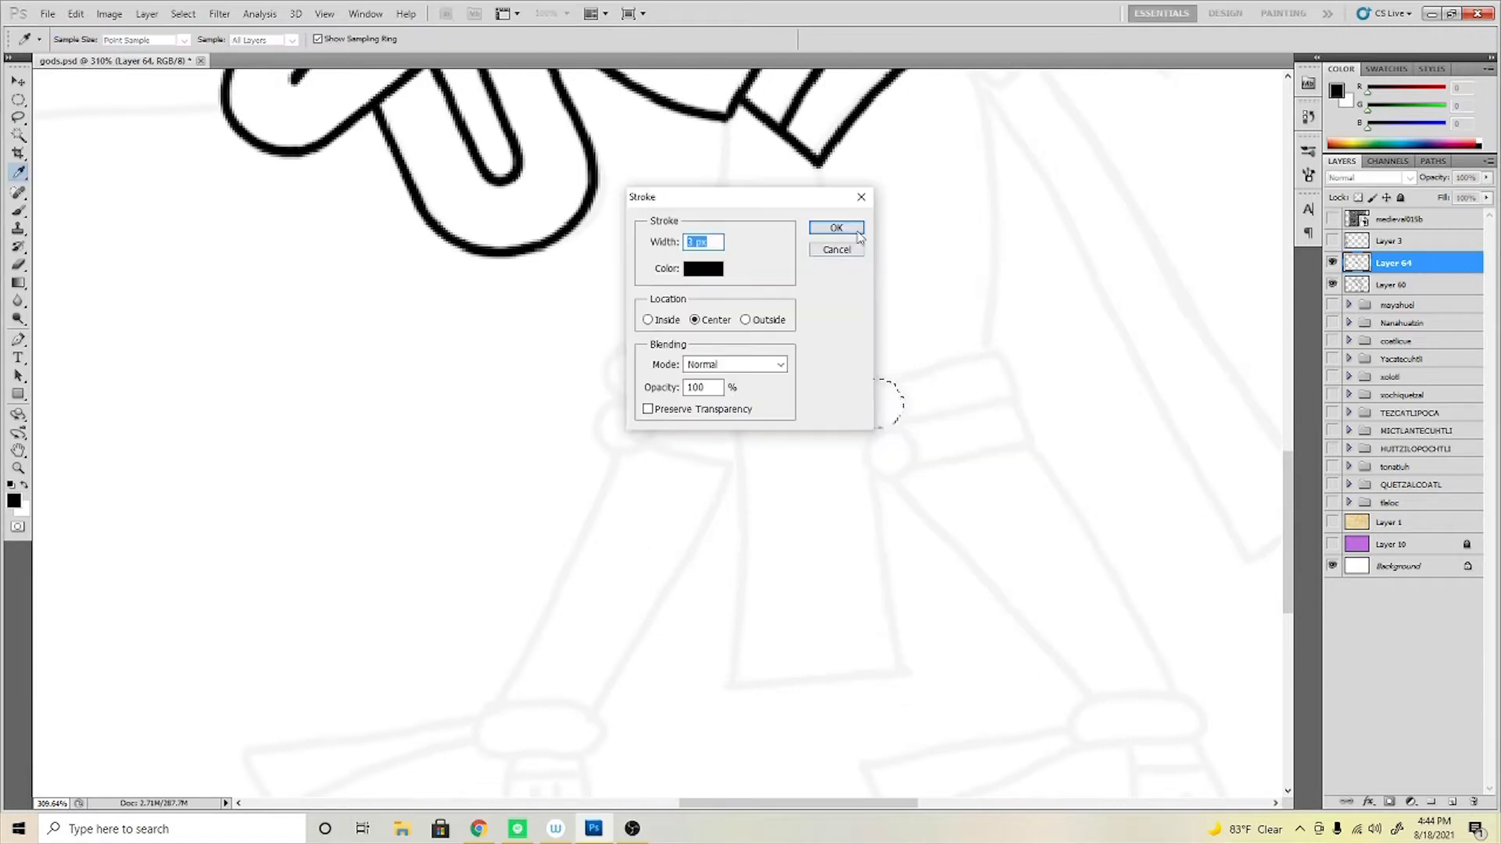
pyautogui.press('Return')
pyautogui.hotkey('ctrl', 'd')
pyautogui.press('v')
pyautogui.moveTo(878, 403); pyautogui.dragTo(888, 450)
# - Stroke the left knee ring in black and duplicate it into a pair
pyautogui.press('m')
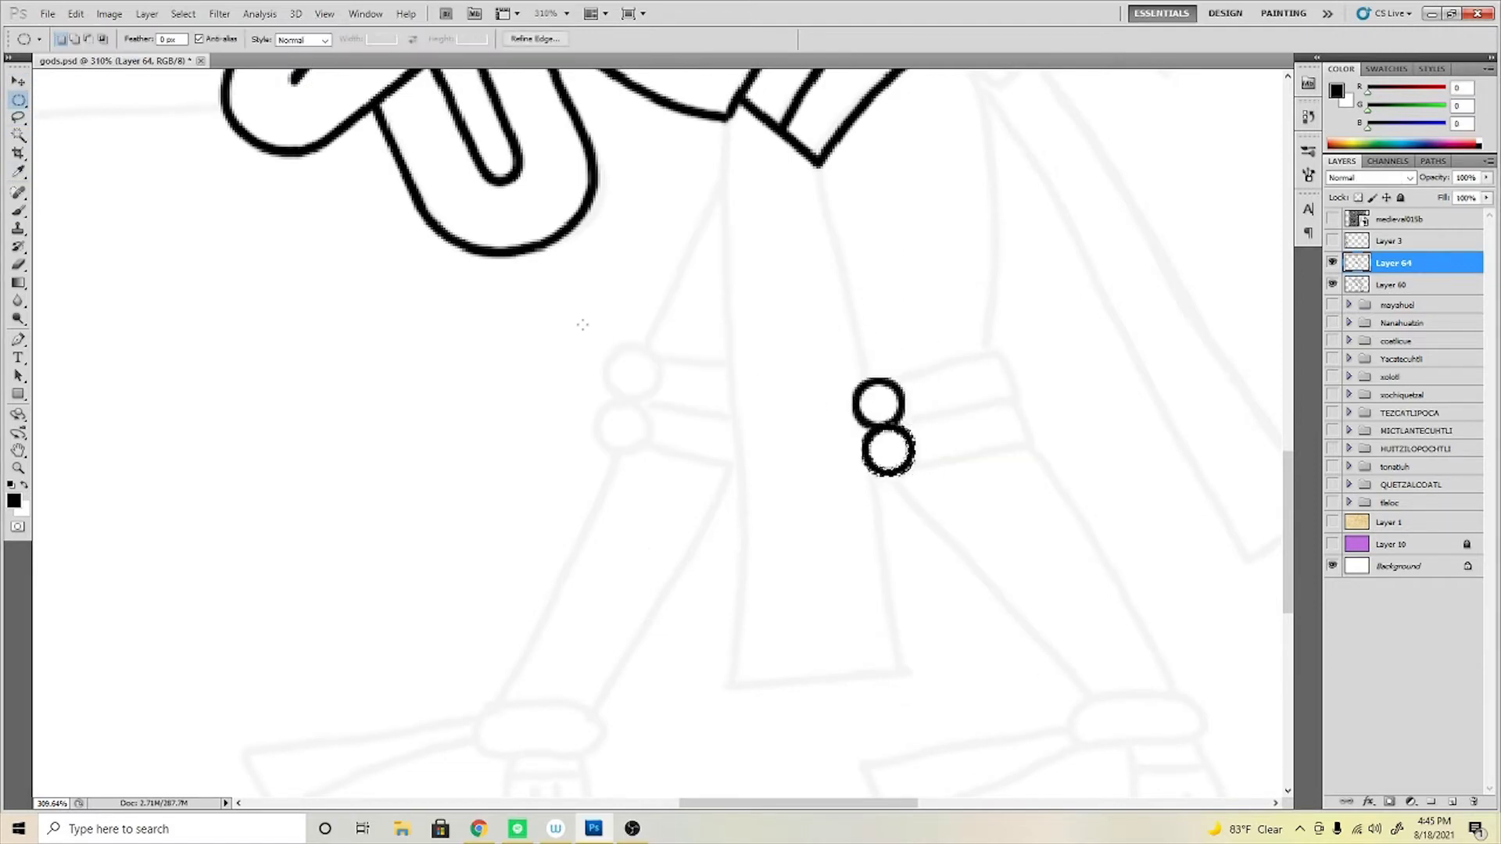
pyautogui.moveTo(658, 398)
pyautogui.mouseDown()
pyautogui.moveTo(608, 348)
pyautogui.moveTo(621, 426)
pyautogui.mouseUp()
pyautogui.rightClick(633, 347)
pyautogui.click(673, 565)
pyautogui.press('Return')
pyautogui.hotkey('ctrl', 'd')
pyautogui.press('v')
pyautogui.press('l')
# - Brush the front leg, both loincloth sides and the back thigh's knee band
pyautogui.click(19, 212)
pyautogui.moveTo(727, 117); pyautogui.dragTo(731, 688)
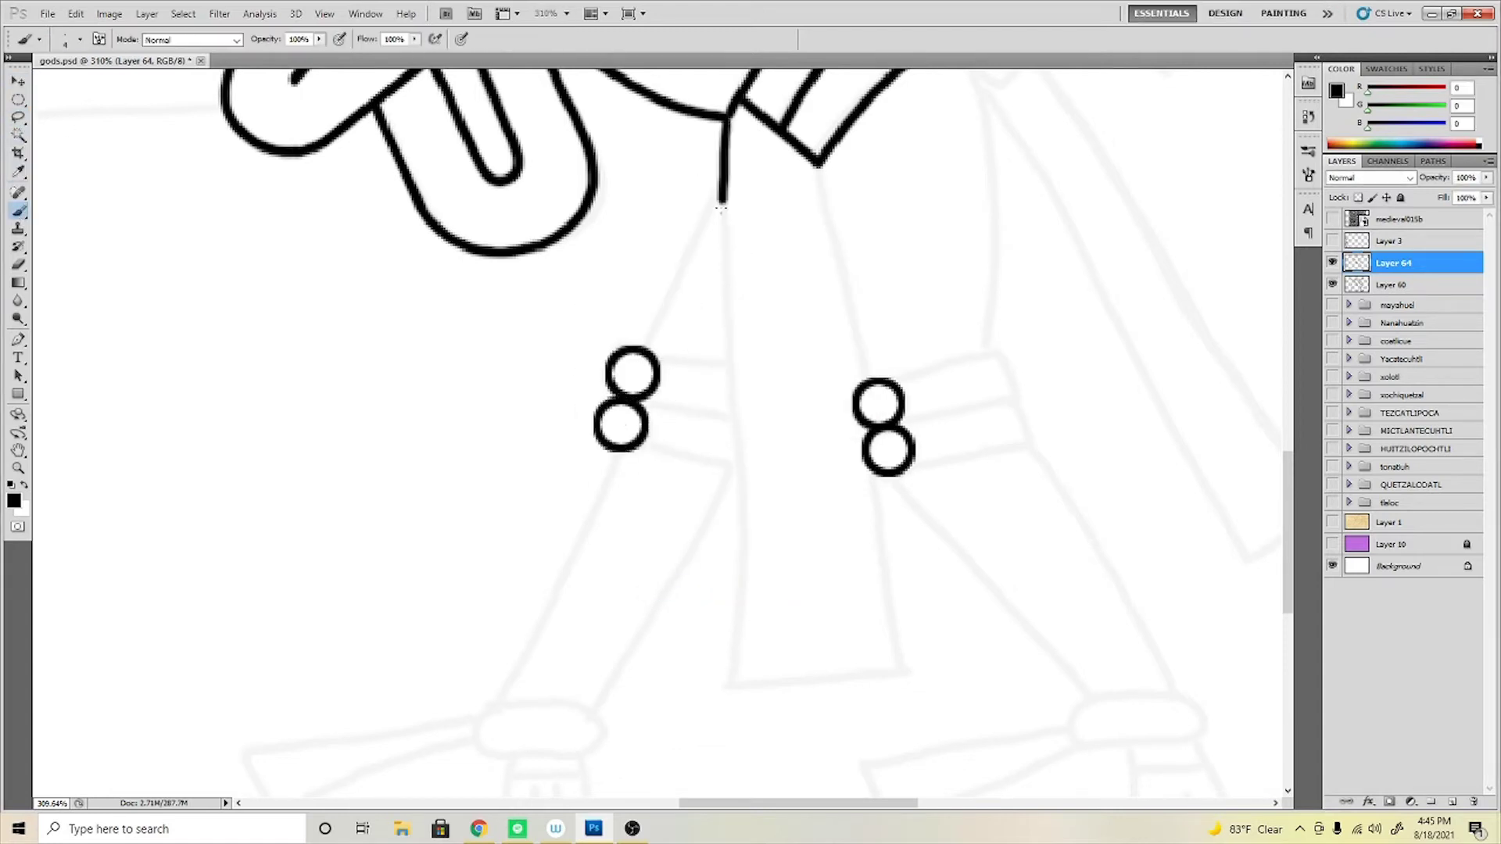
pyautogui.moveTo(817, 164); pyautogui.dragTo(864, 383)
pyautogui.moveTo(872, 469)
pyautogui.mouseDown()
pyautogui.moveTo(893, 637)
pyautogui.moveTo(731, 687)
pyautogui.mouseUp()
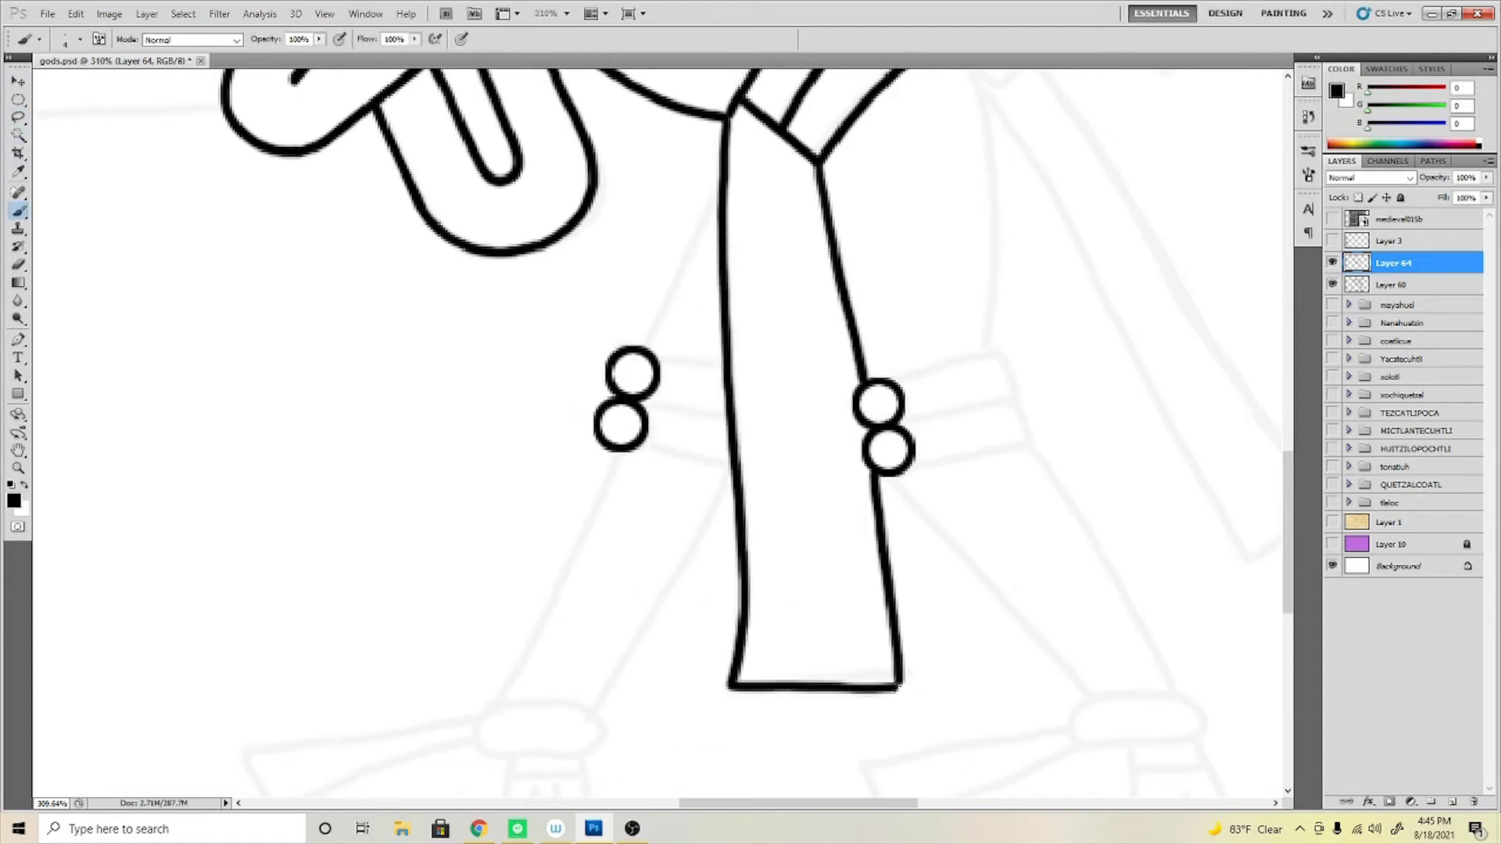
pyautogui.scroll(-3, 880, 660)
pyautogui.moveTo(924, 215)
pyautogui.mouseDown()
pyautogui.moveTo(955, 443)
pyautogui.moveTo(973, 465)
pyautogui.mouseUp()
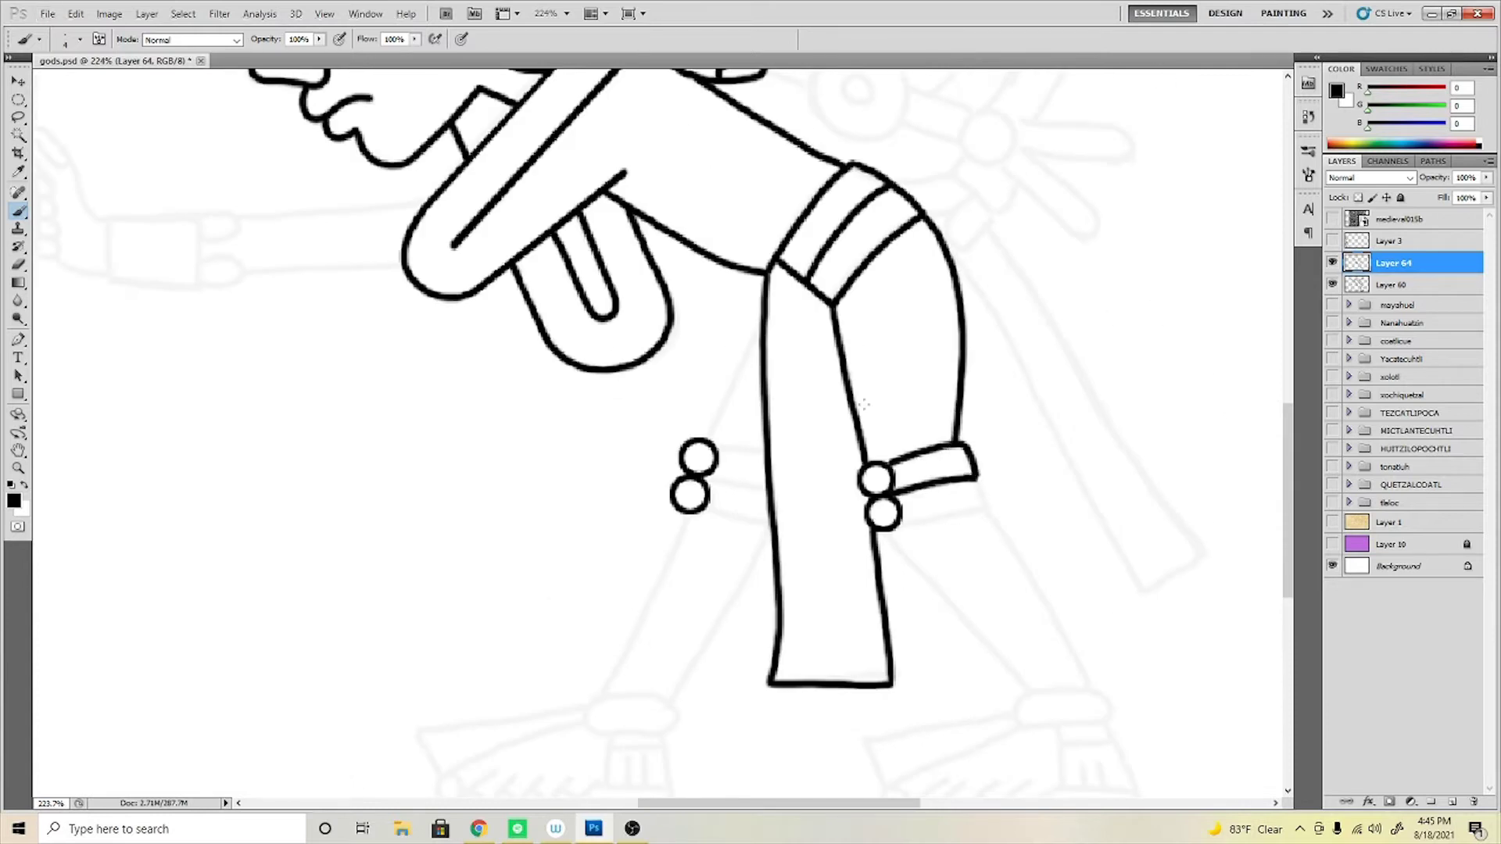
pyautogui.moveTo(905, 526); pyautogui.dragTo(989, 512)
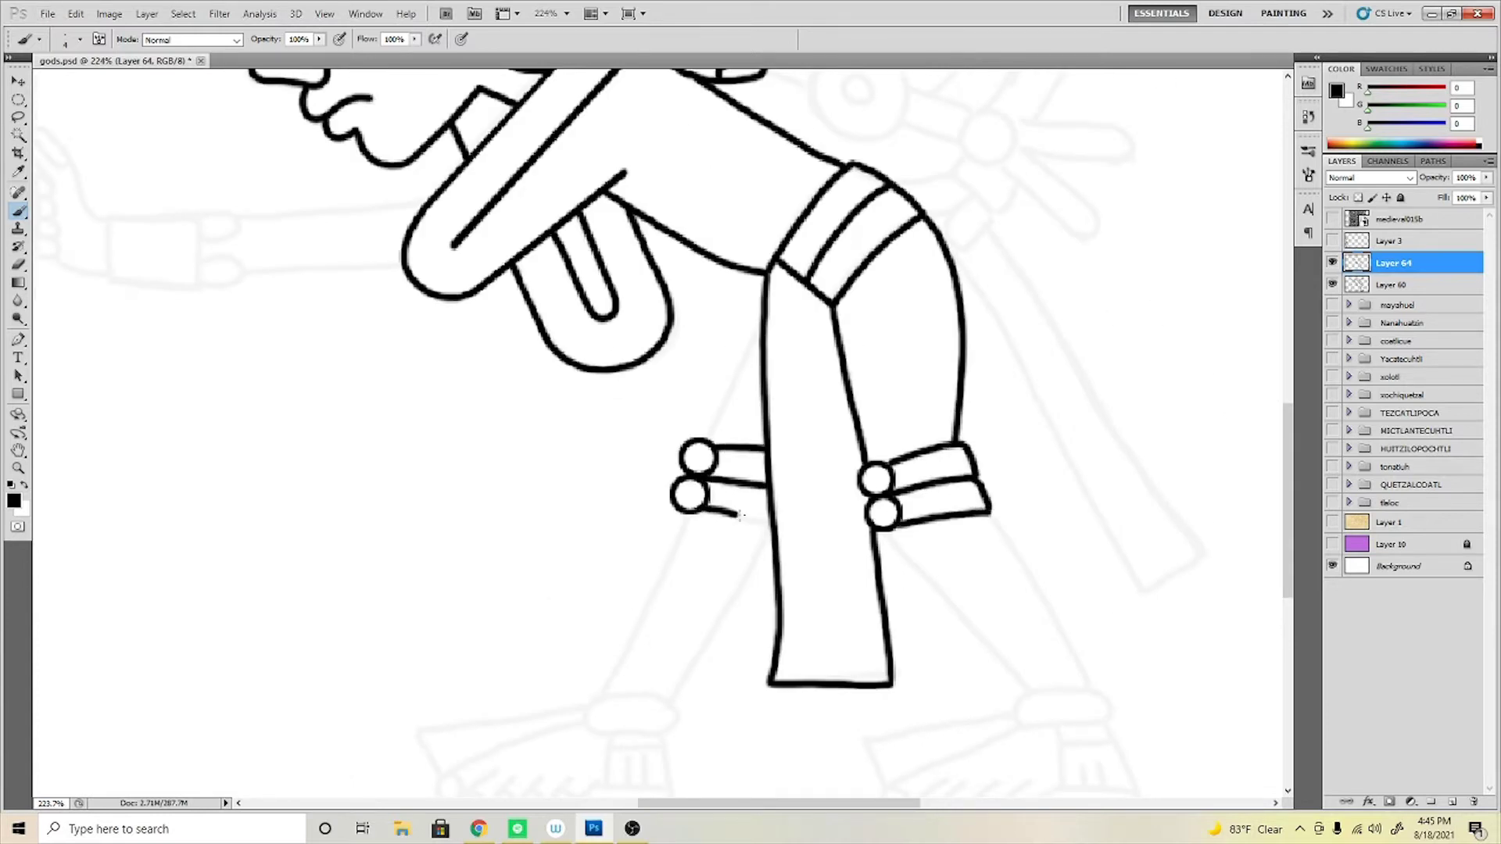
# - Join the upper ring to the leg and draw the shins, ankle cuff and heel
pyautogui.moveTo(709, 436)
pyautogui.mouseDown()
pyautogui.moveTo(762, 317)
pyautogui.moveTo(881, 150)
pyautogui.mouseUp()
pyautogui.moveTo(786, 533); pyautogui.dragTo(890, 358)
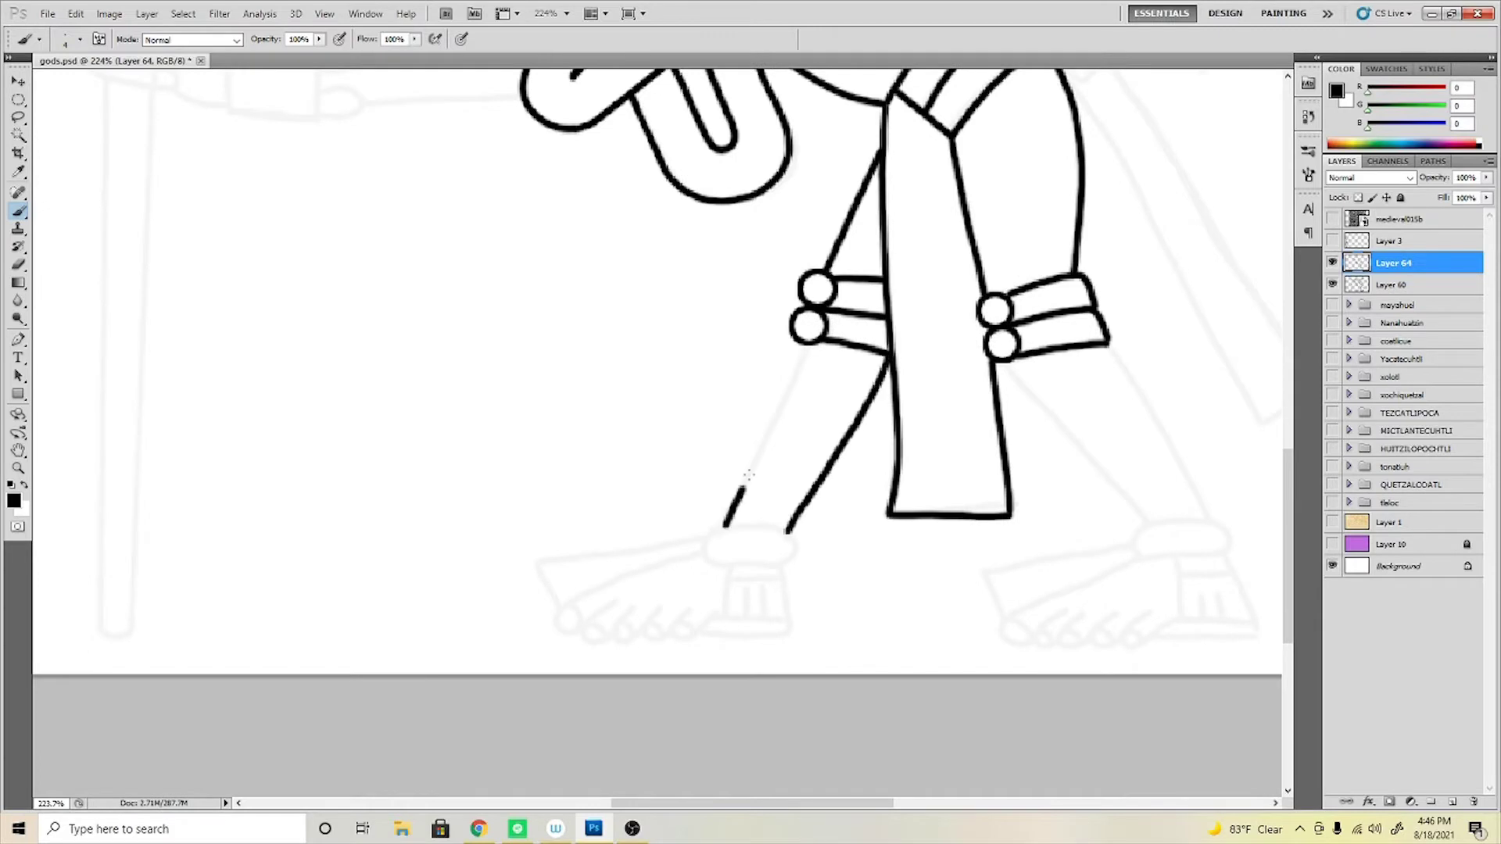
pyautogui.moveTo(723, 529)
pyautogui.mouseDown()
pyautogui.moveTo(809, 348)
pyautogui.moveTo(743, 563)
pyautogui.moveTo(775, 656)
pyautogui.moveTo(695, 645)
pyautogui.mouseUp()
pyautogui.scroll(1, 697, 519)
pyautogui.moveTo(799, 630); pyautogui.dragTo(705, 626)
pyautogui.moveTo(724, 571)
pyautogui.mouseDown()
pyautogui.moveTo(726, 625)
pyautogui.moveTo(670, 595)
pyautogui.moveTo(718, 539)
pyautogui.mouseUp()
# - Outline the front foot around the toes and draw its top edge
pyautogui.scroll(-1, 709, 491)
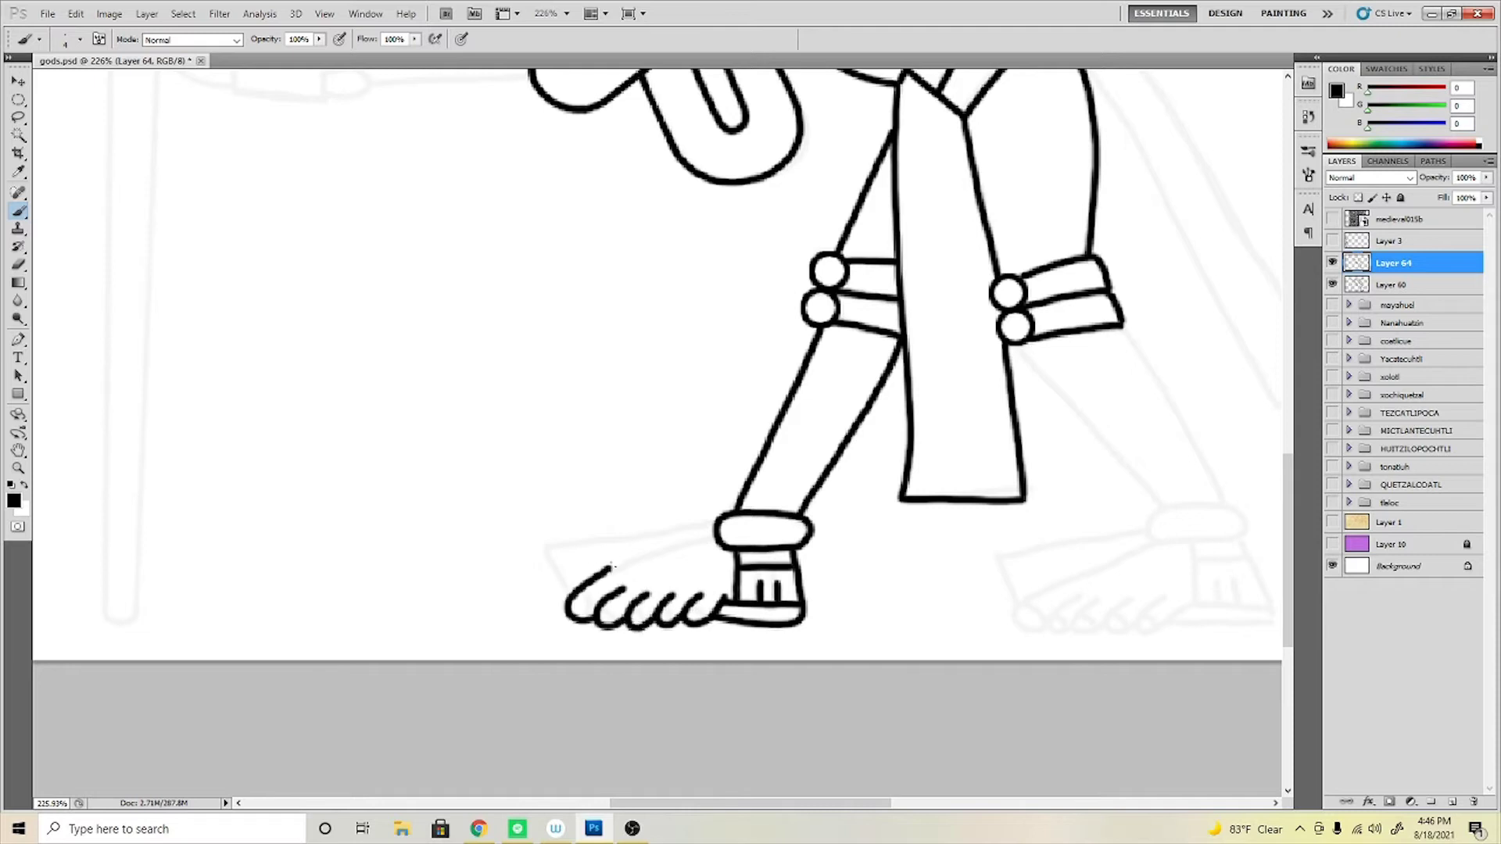
pyautogui.hotkey('ctrl', 'z')
pyautogui.moveTo(594, 624); pyautogui.dragTo(718, 541)
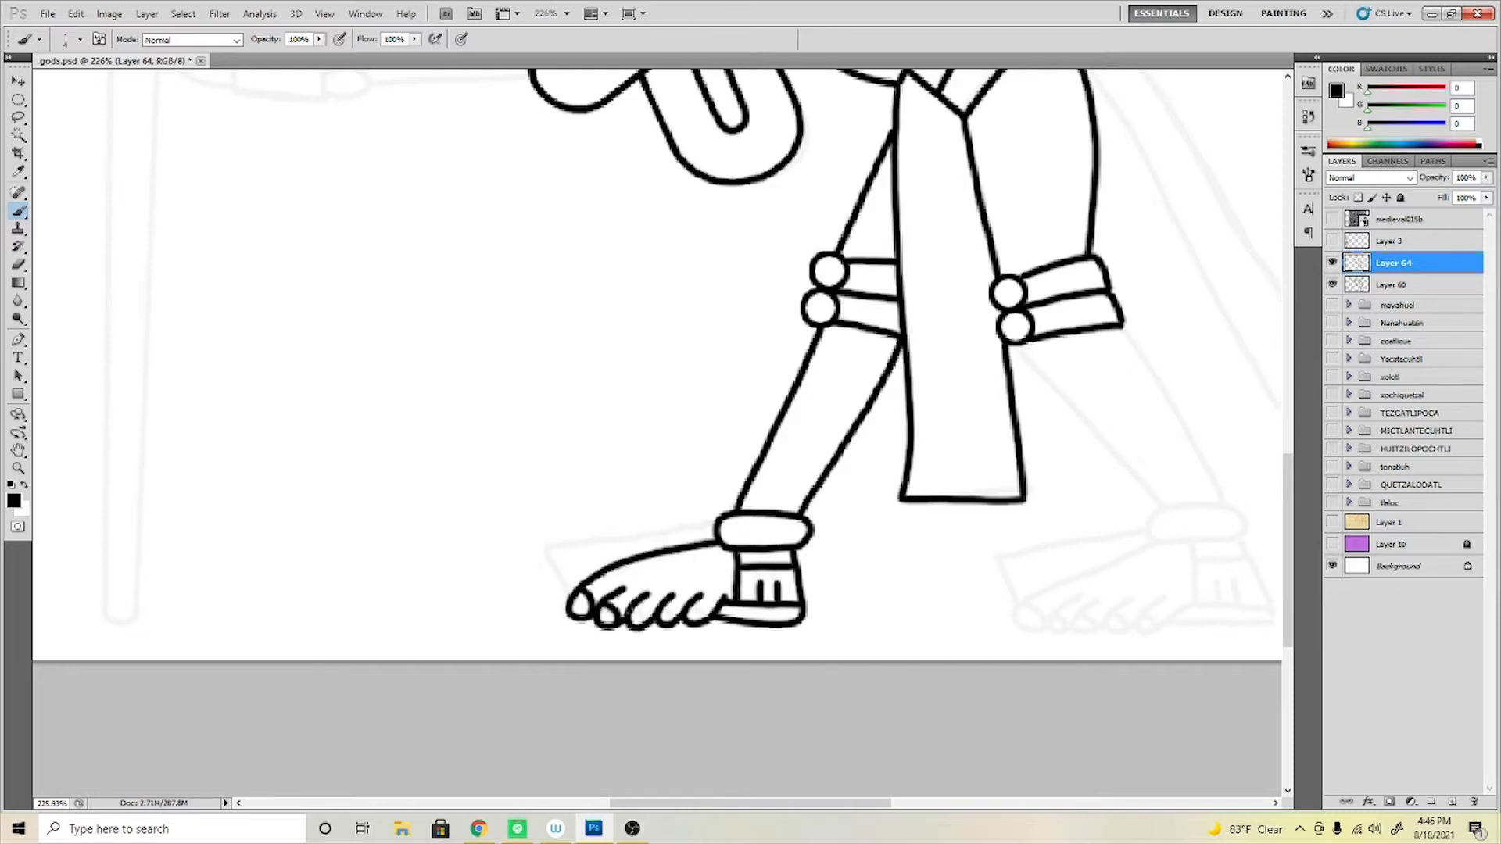
pyautogui.moveTo(549, 551); pyautogui.dragTo(715, 540)
pyautogui.scroll(-3, 622, 507)
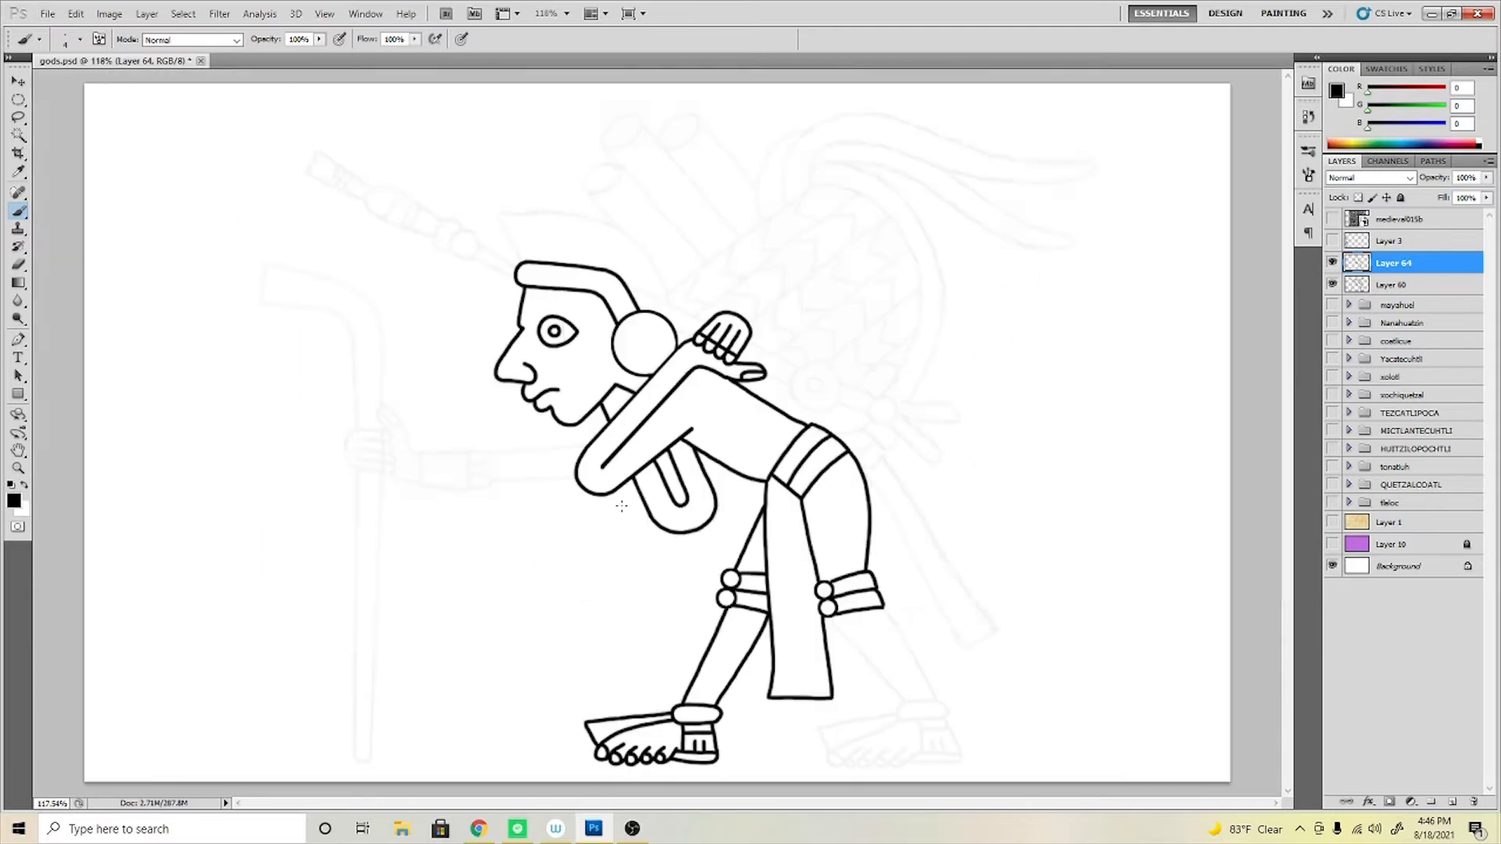
pyautogui.click(19, 118)
# - Copy the front foot onto a new layer to transform, then undo the copy
pyautogui.moveTo(692, 698); pyautogui.dragTo(880, 733)
pyautogui.hotkey('ctrl', 'j')
pyautogui.hotkey('ctrl', 't')
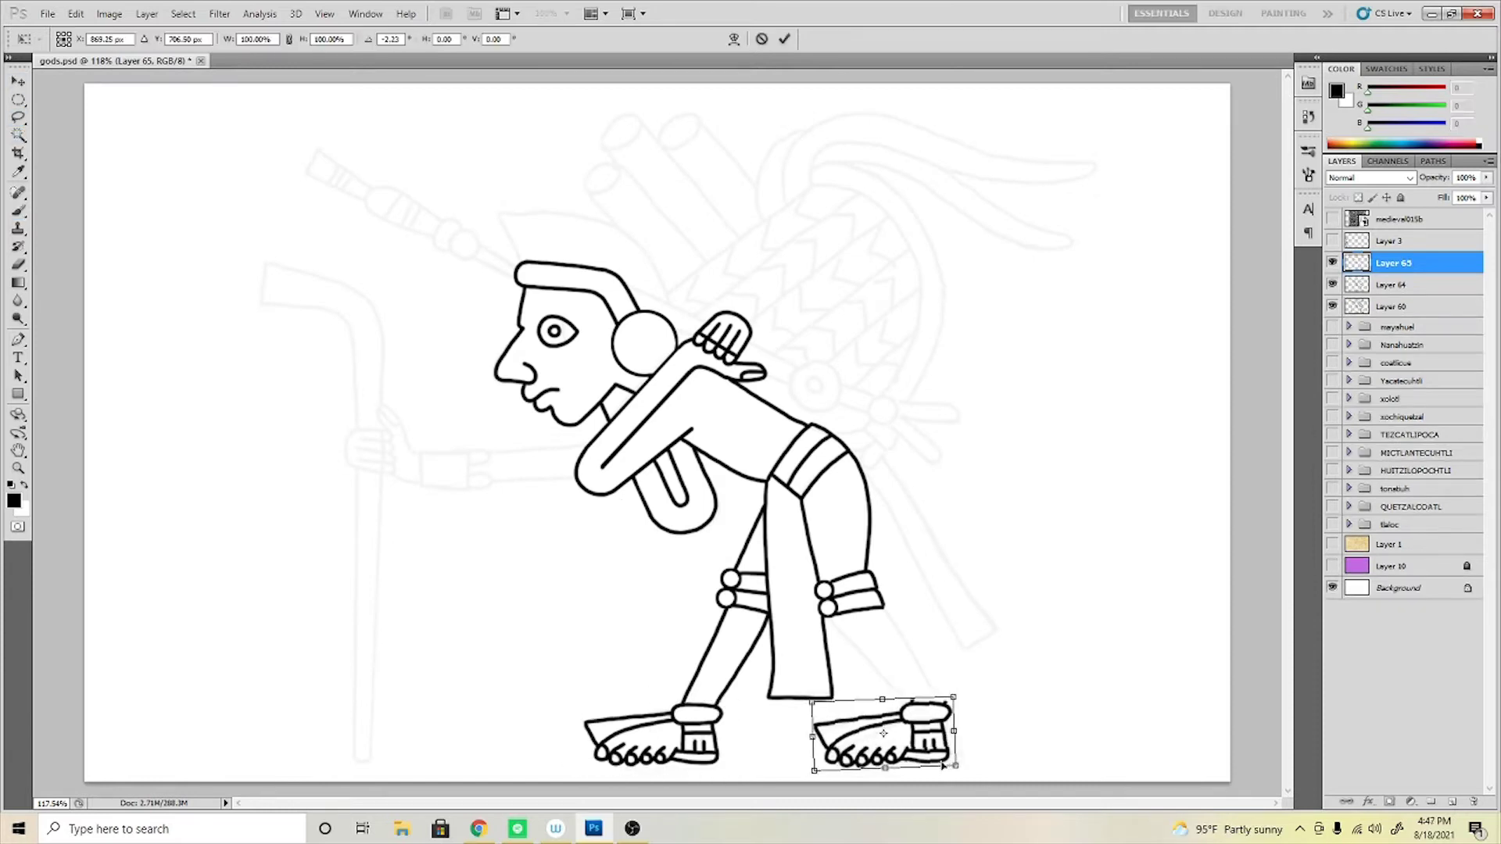
pyautogui.hotkey('ctrl', 'alt', 'z')
pyautogui.hotkey('ctrl', 'alt', 'z')
pyautogui.press('b')
# - Brush the back foot under the rear leg: ankle cuff, heel lines and top
pyautogui.scroll(3, 864, 653)
pyautogui.scroll(1, 814, 447)
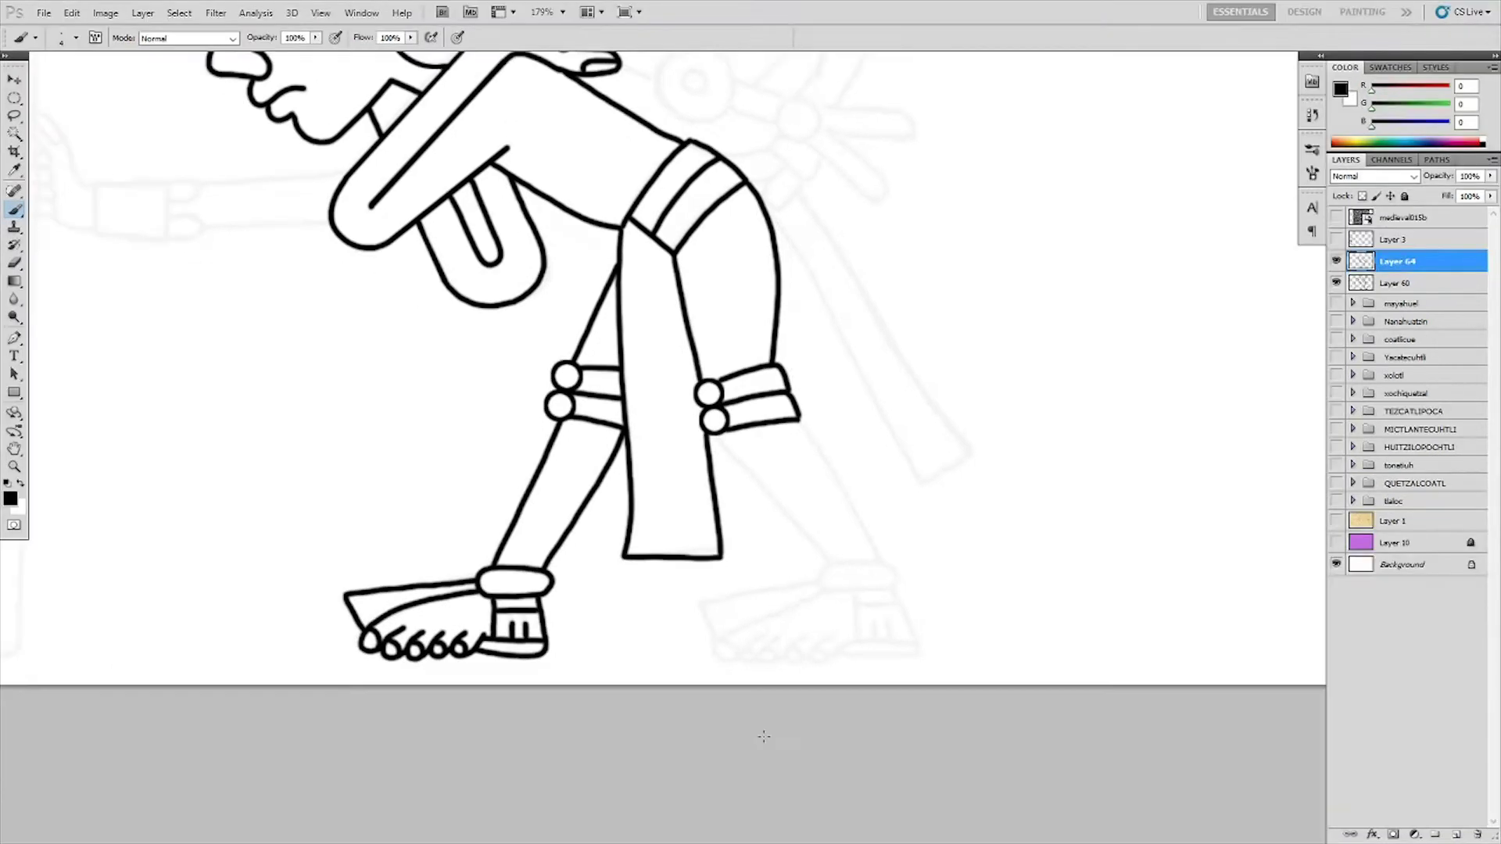
pyautogui.moveTo(806, 426); pyautogui.dragTo(899, 586)
pyautogui.moveTo(707, 441)
pyautogui.mouseDown()
pyautogui.moveTo(843, 587)
pyautogui.moveTo(847, 693)
pyautogui.mouseUp()
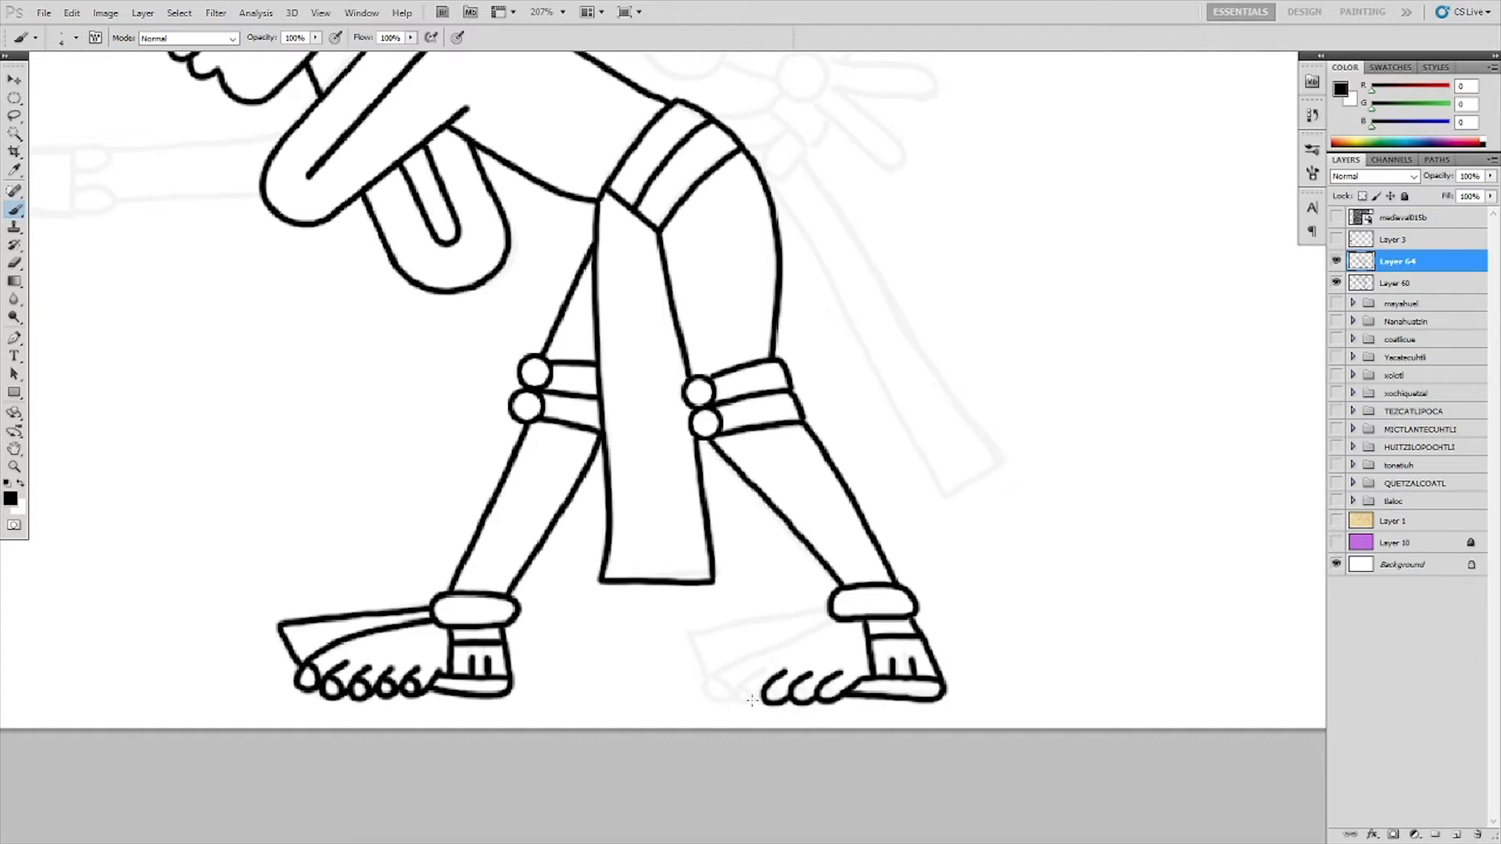
pyautogui.moveTo(707, 682); pyautogui.dragTo(833, 620)
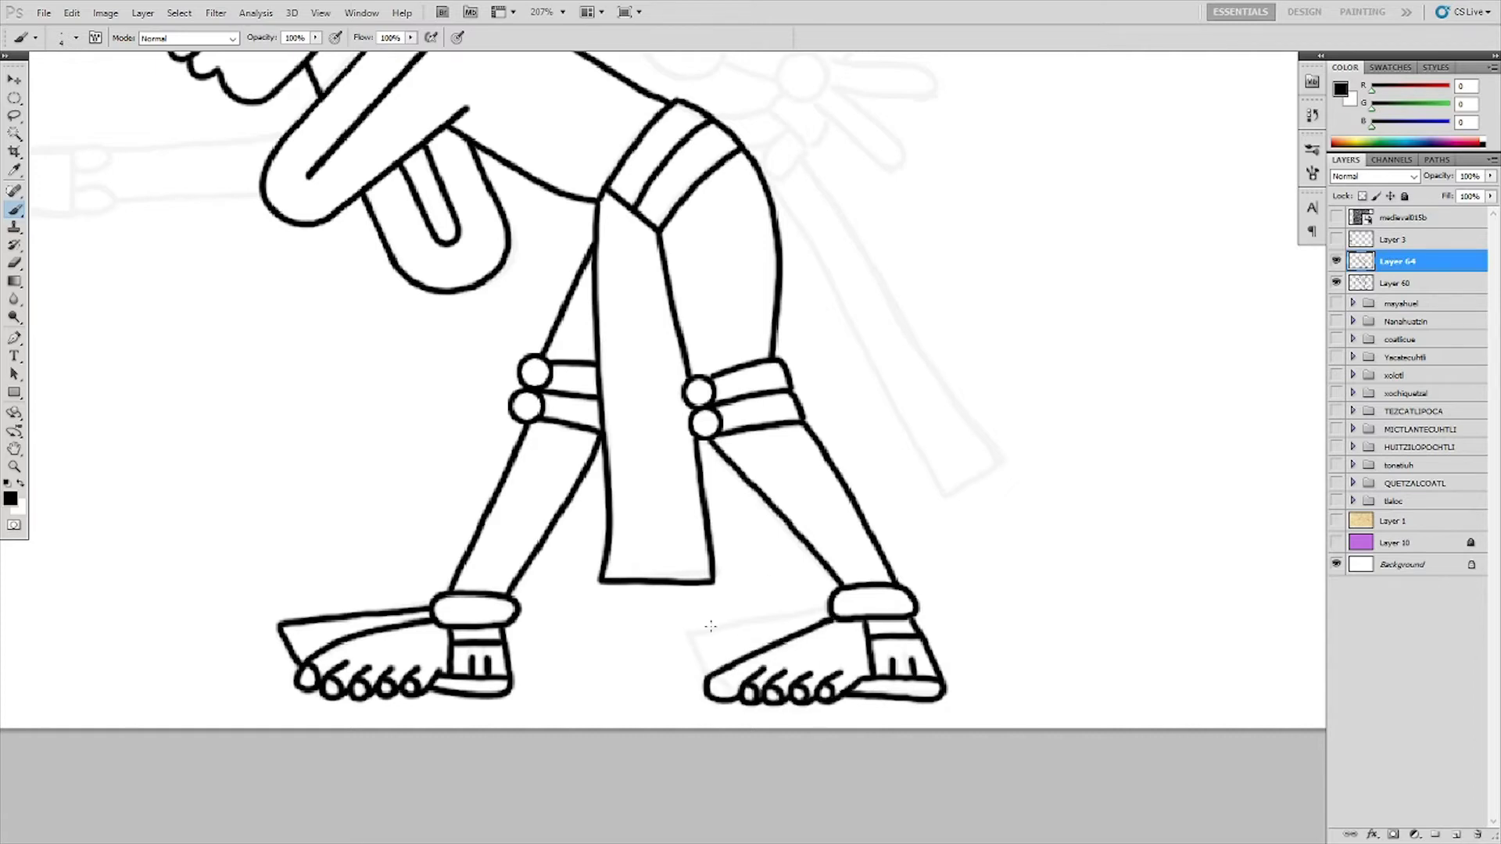
pyautogui.moveTo(692, 635)
pyautogui.mouseDown()
pyautogui.moveTo(829, 604)
pyautogui.moveTo(770, 550)
pyautogui.mouseUp()
pyautogui.hotkey('ctrl', '0')
pyautogui.scroll(3, 770, 571)
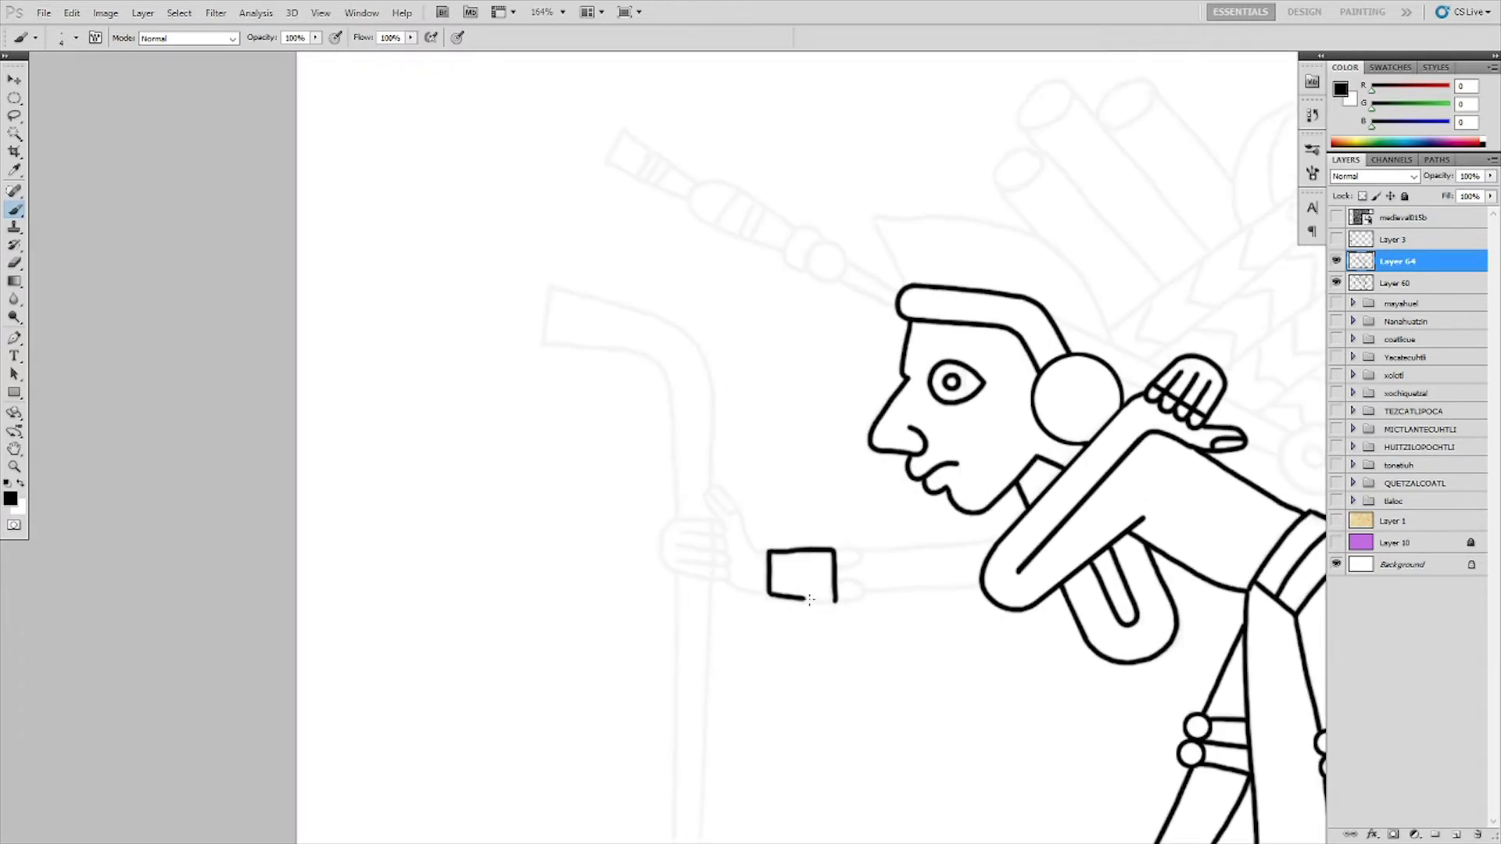
# - Ink the staff hand's thumb, wrist line and palm
pyautogui.scroll(1, 813, 579)
pyautogui.moveTo(842, 582); pyautogui.dragTo(866, 605)
pyautogui.moveTo(752, 550)
pyautogui.mouseDown()
pyautogui.moveTo(688, 466)
pyautogui.moveTo(659, 524)
pyautogui.mouseUp()
pyautogui.moveTo(671, 580); pyautogui.dragTo(687, 514)
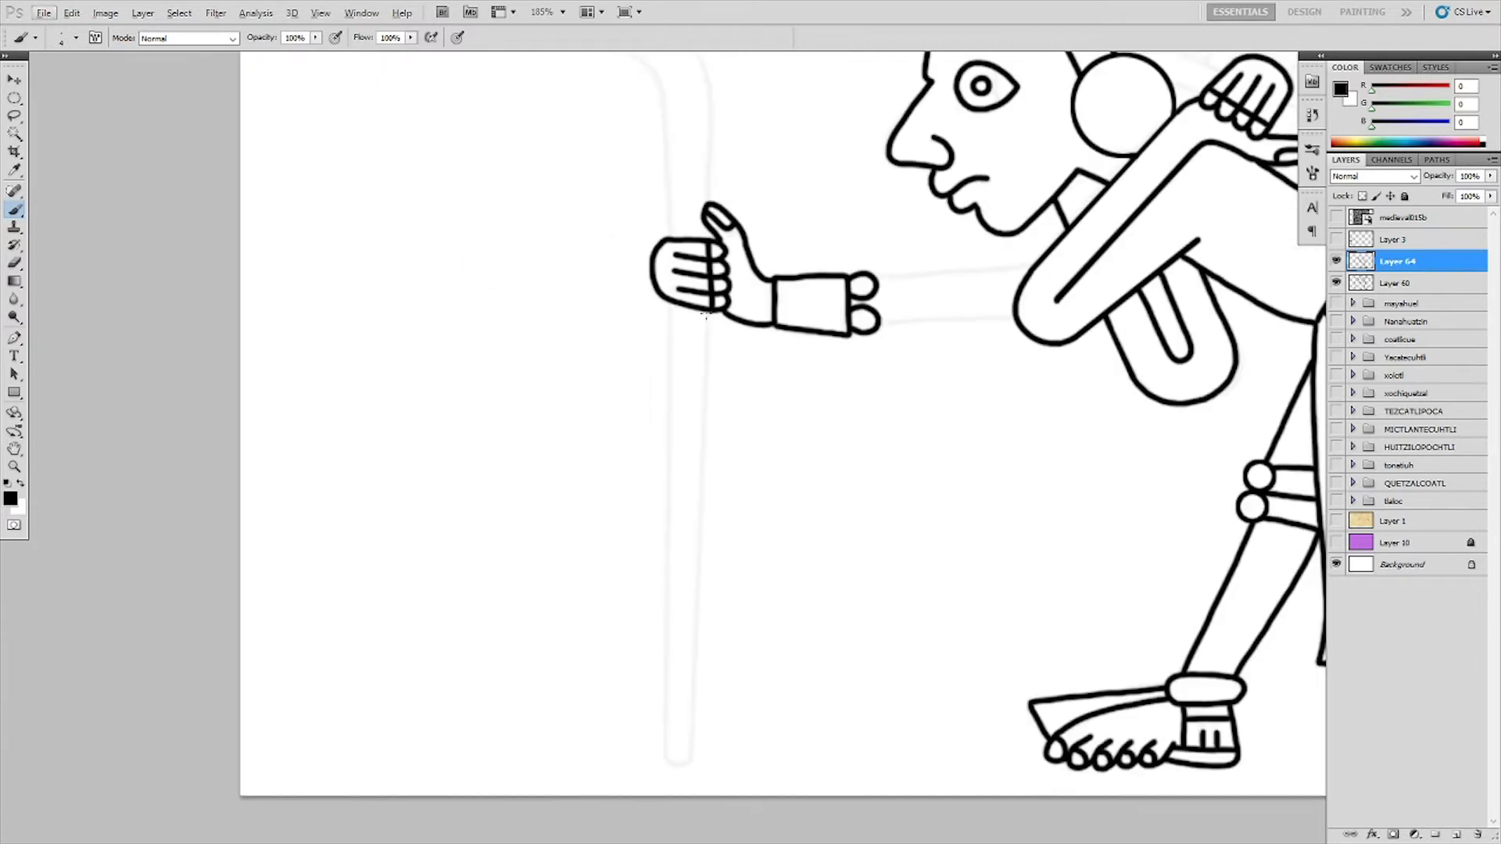
# - Draw the staff's two straight edges running from the hand to the bottom
pyautogui.click(710, 312)
pyautogui.keyDown('shift'); pyautogui.click(691, 756); pyautogui.keyUp('shift')
pyautogui.click(666, 755)
pyautogui.keyDown('shift'); pyautogui.click(668, 309); pyautogui.keyUp('shift')
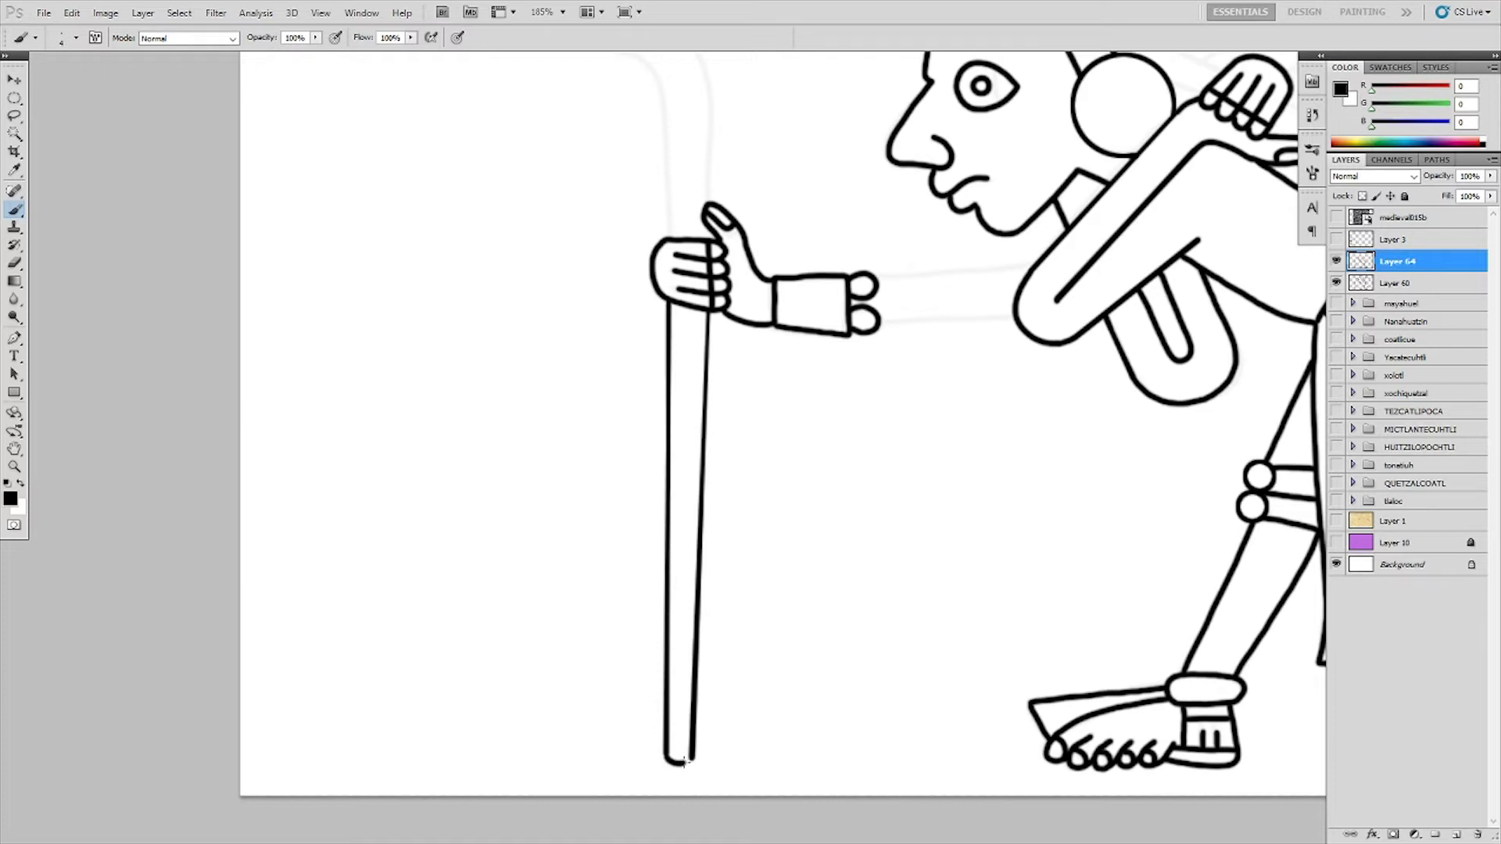
pyautogui.scroll(3, 685, 762)
pyautogui.scroll(1, 685, 547)
# - Draw the bent crook at the staff's top with its curved and top edges
pyautogui.moveTo(562, 335)
pyautogui.mouseDown()
pyautogui.moveTo(698, 346)
pyautogui.moveTo(740, 473)
pyautogui.moveTo(748, 573)
pyautogui.mouseUp()
pyautogui.moveTo(573, 256); pyautogui.dragTo(718, 299)
pyautogui.moveTo(794, 419); pyautogui.dragTo(788, 532)
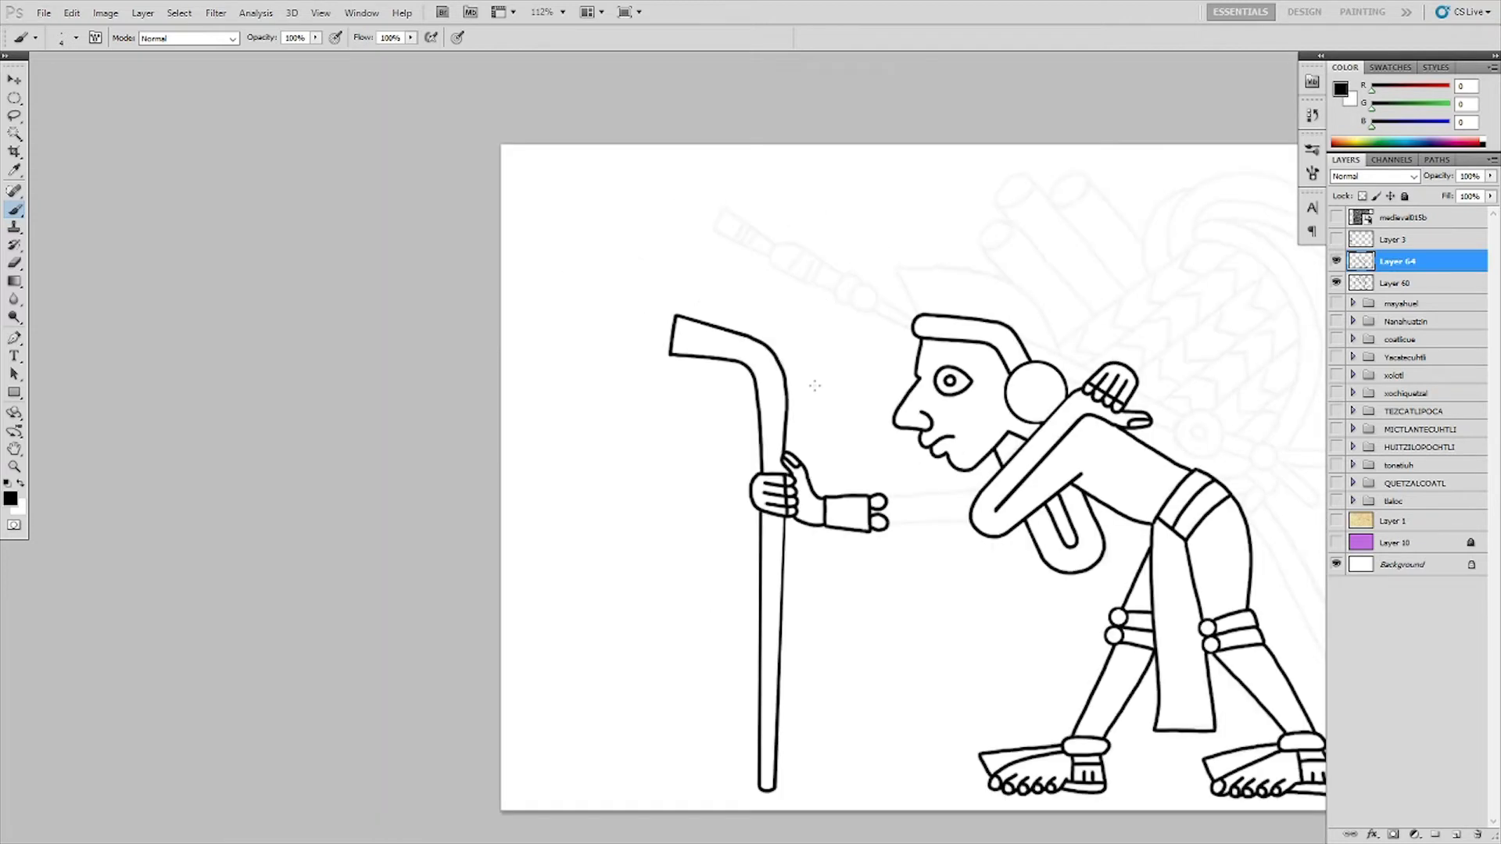
pyautogui.scroll(-3, 787, 532)
pyautogui.scroll(3, 787, 532)
pyautogui.moveTo(746, 304); pyautogui.dragTo(816, 426)
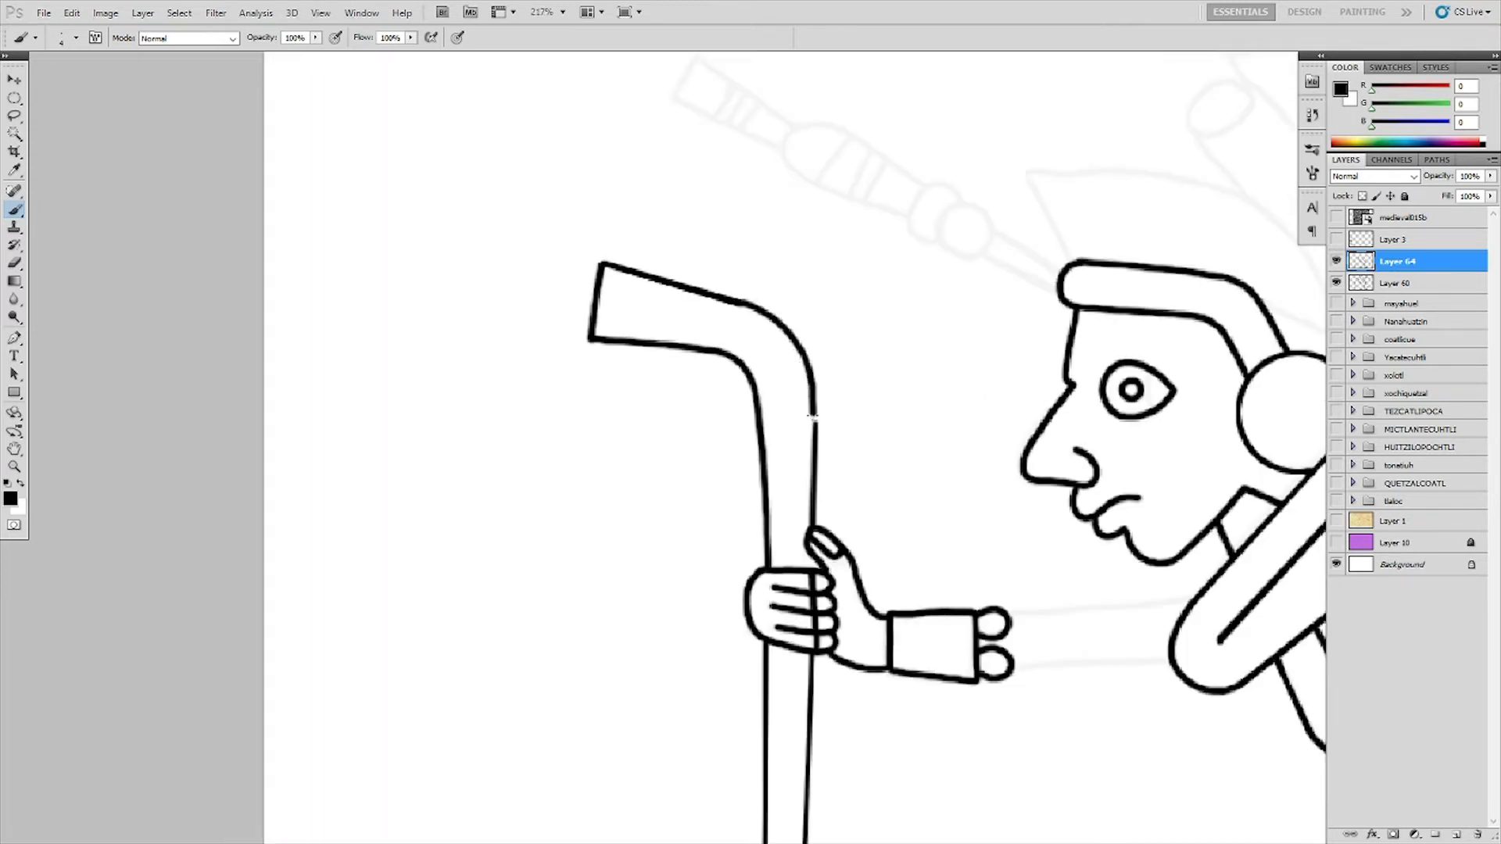
pyautogui.scroll(-5, 816, 426)
pyautogui.scroll(3, 780, 466)
pyautogui.scroll(-1, 780, 466)
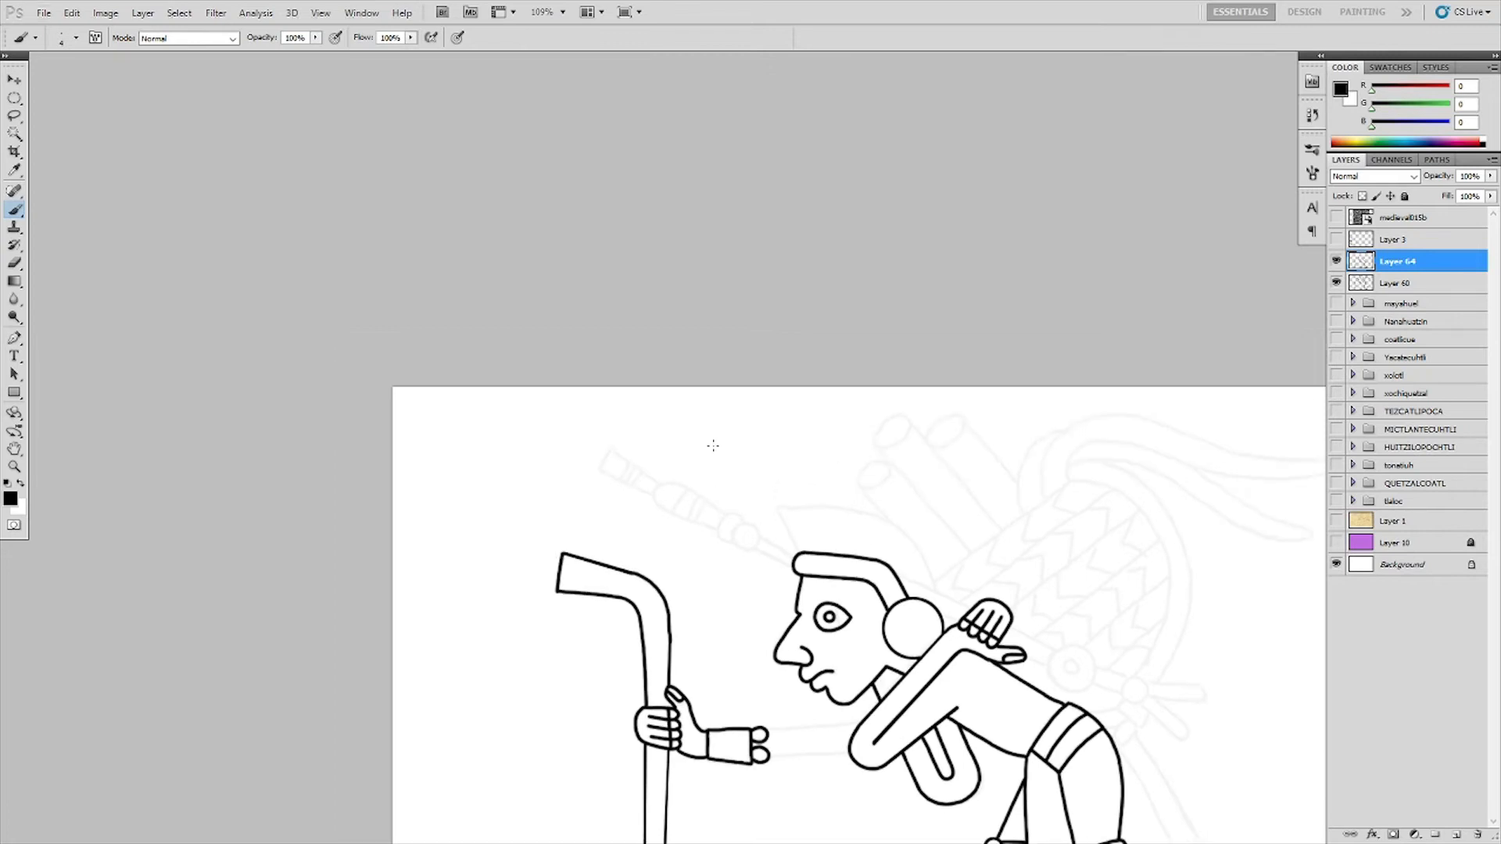
# - Select a small circle for the rod's knob and bring up the Stroke settings
pyautogui.press('m')
pyautogui.moveTo(736, 522)
pyautogui.mouseDown()
pyautogui.moveTo(774, 558)
pyautogui.moveTo(775, 524)
pyautogui.moveTo(619, 520)
pyautogui.moveTo(726, 510)
pyautogui.mouseUp()
pyautogui.hotkey('alt', 'e')
# - Stroke the knob circle in black and deselect it
pyautogui.press('s')
pyautogui.click(836, 227)
pyautogui.hotkey('ctrl', 'd')
pyautogui.press('b')
pyautogui.scroll(3, 732, 527)
# - Draw the rod up-left from the knob, its two-edged shaft and a thin spike above the headdress
pyautogui.moveTo(588, 479)
pyautogui.mouseDown()
pyautogui.moveTo(471, 439)
pyautogui.moveTo(494, 394)
pyautogui.mouseUp()
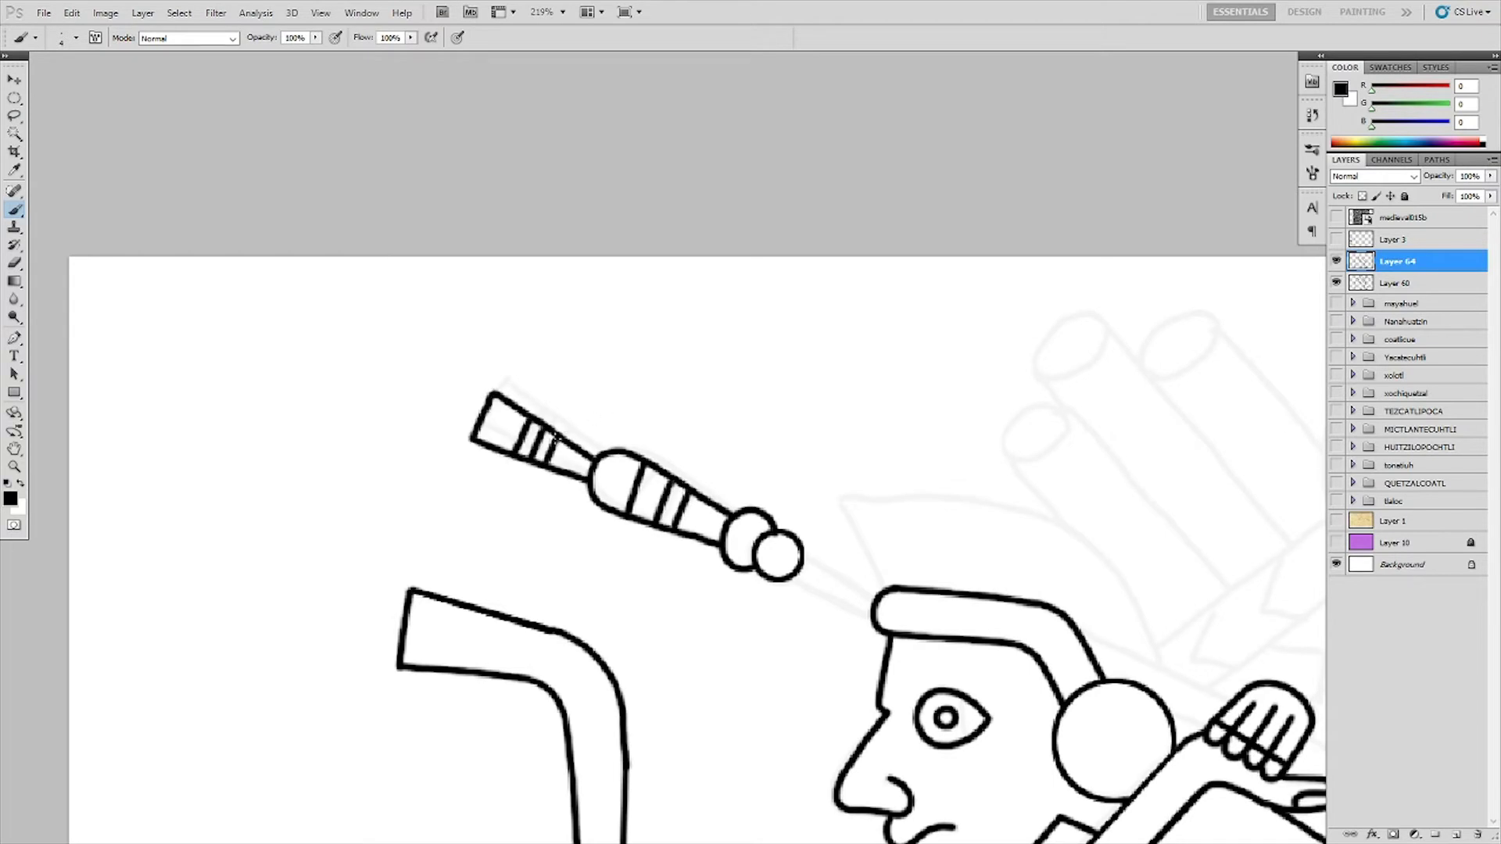
pyautogui.scroll(-3, 729, 541)
pyautogui.scroll(4, 729, 540)
pyautogui.moveTo(750, 586); pyautogui.dragTo(842, 630)
pyautogui.moveTo(762, 560); pyautogui.dragTo(835, 601)
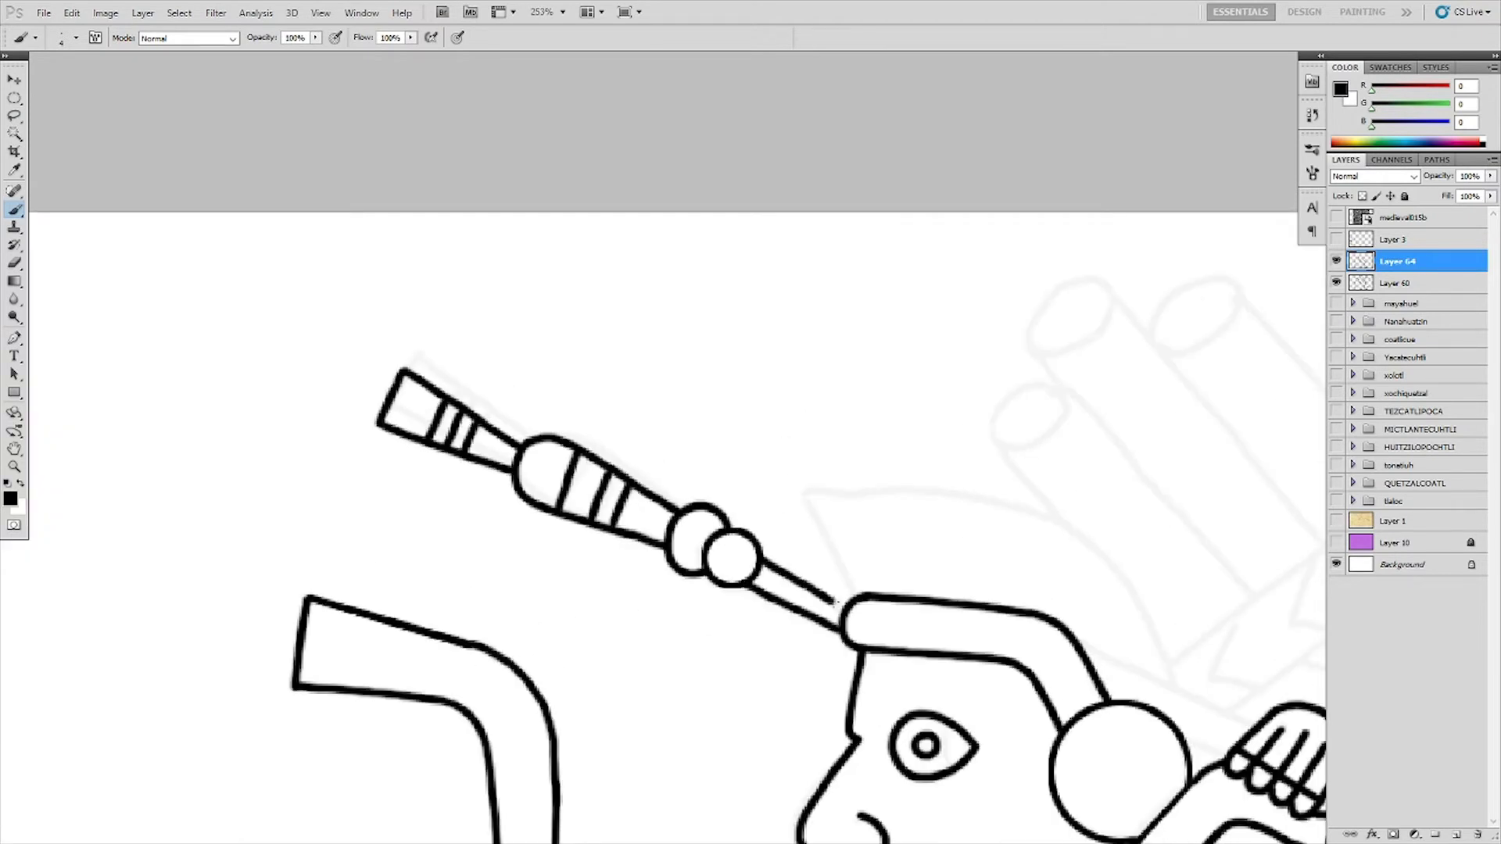
pyautogui.moveTo(805, 494); pyautogui.dragTo(850, 599)
pyautogui.scroll(-2, 851, 599)
pyautogui.scroll(1, 566, 522)
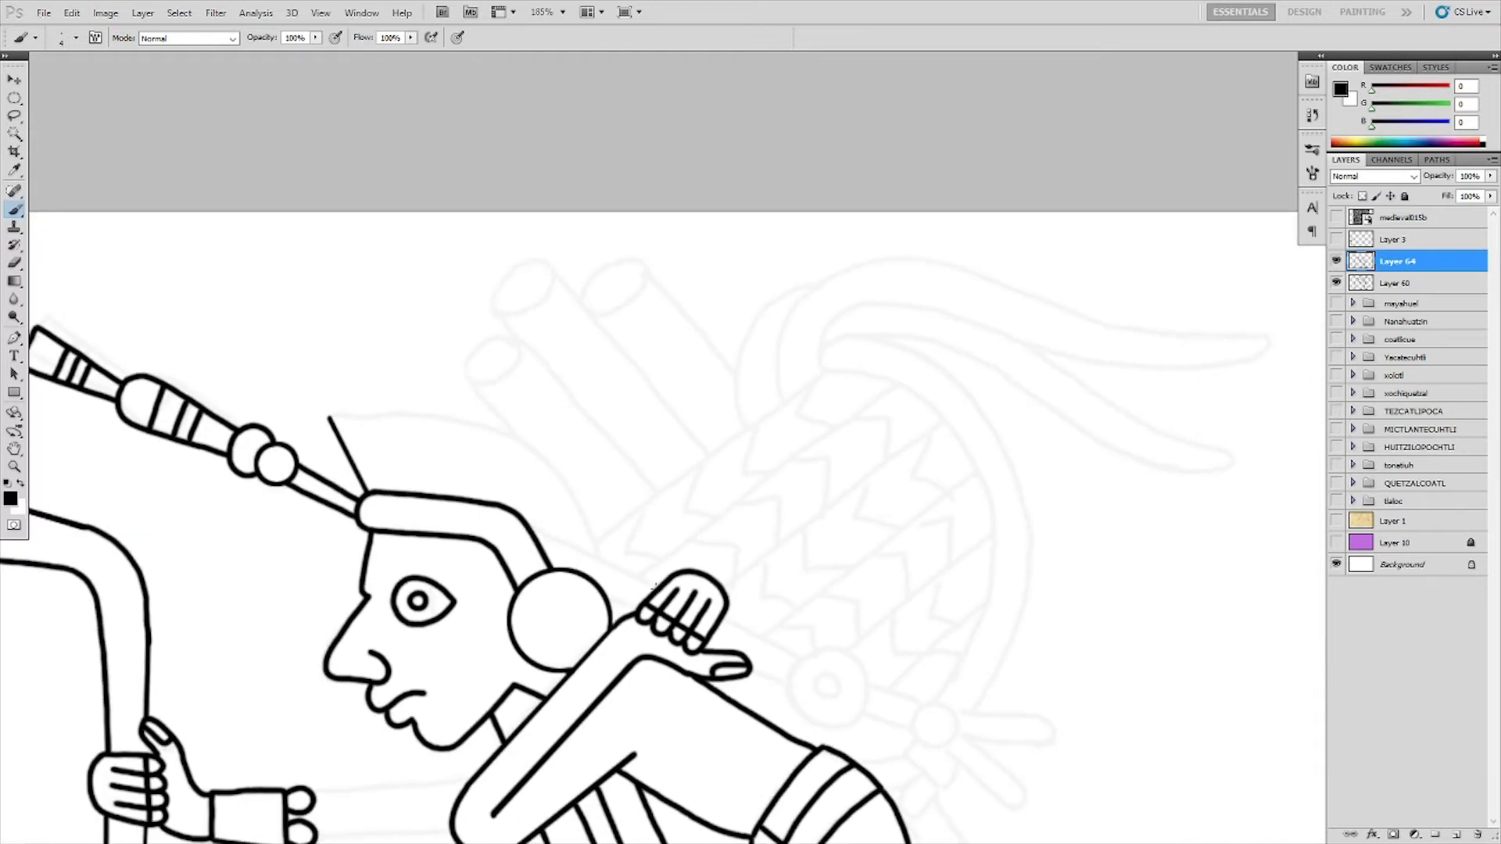
# - Continue the shaft from the headband to the hand and select a circle beside it
pyautogui.moveTo(655, 587); pyautogui.dragTo(526, 529)
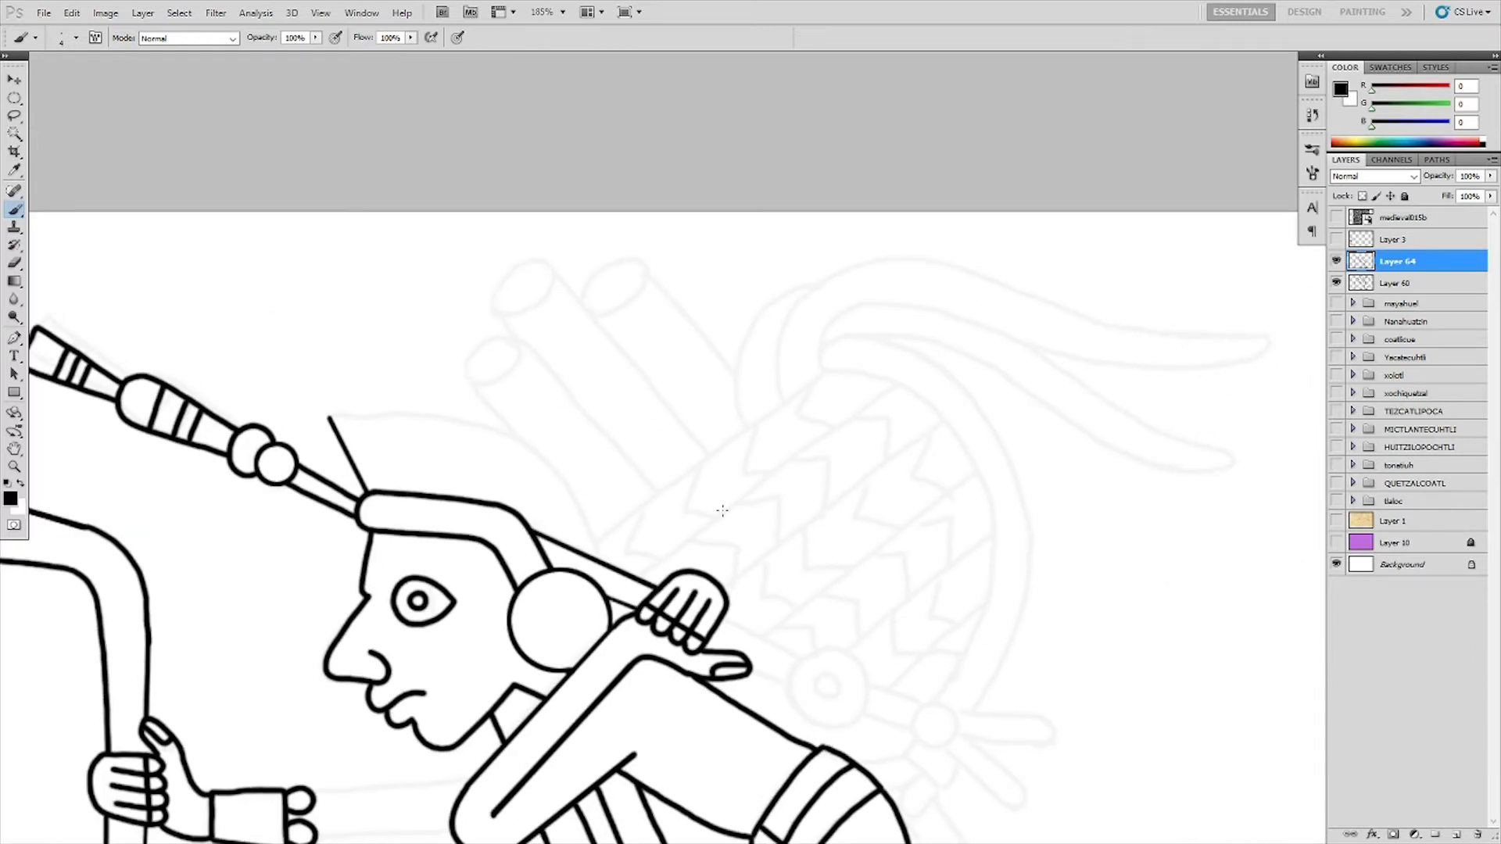
pyautogui.press('m')
pyautogui.moveTo(722, 511)
pyautogui.mouseDown()
pyautogui.moveTo(654, 394)
pyautogui.moveTo(797, 608)
pyautogui.mouseUp()
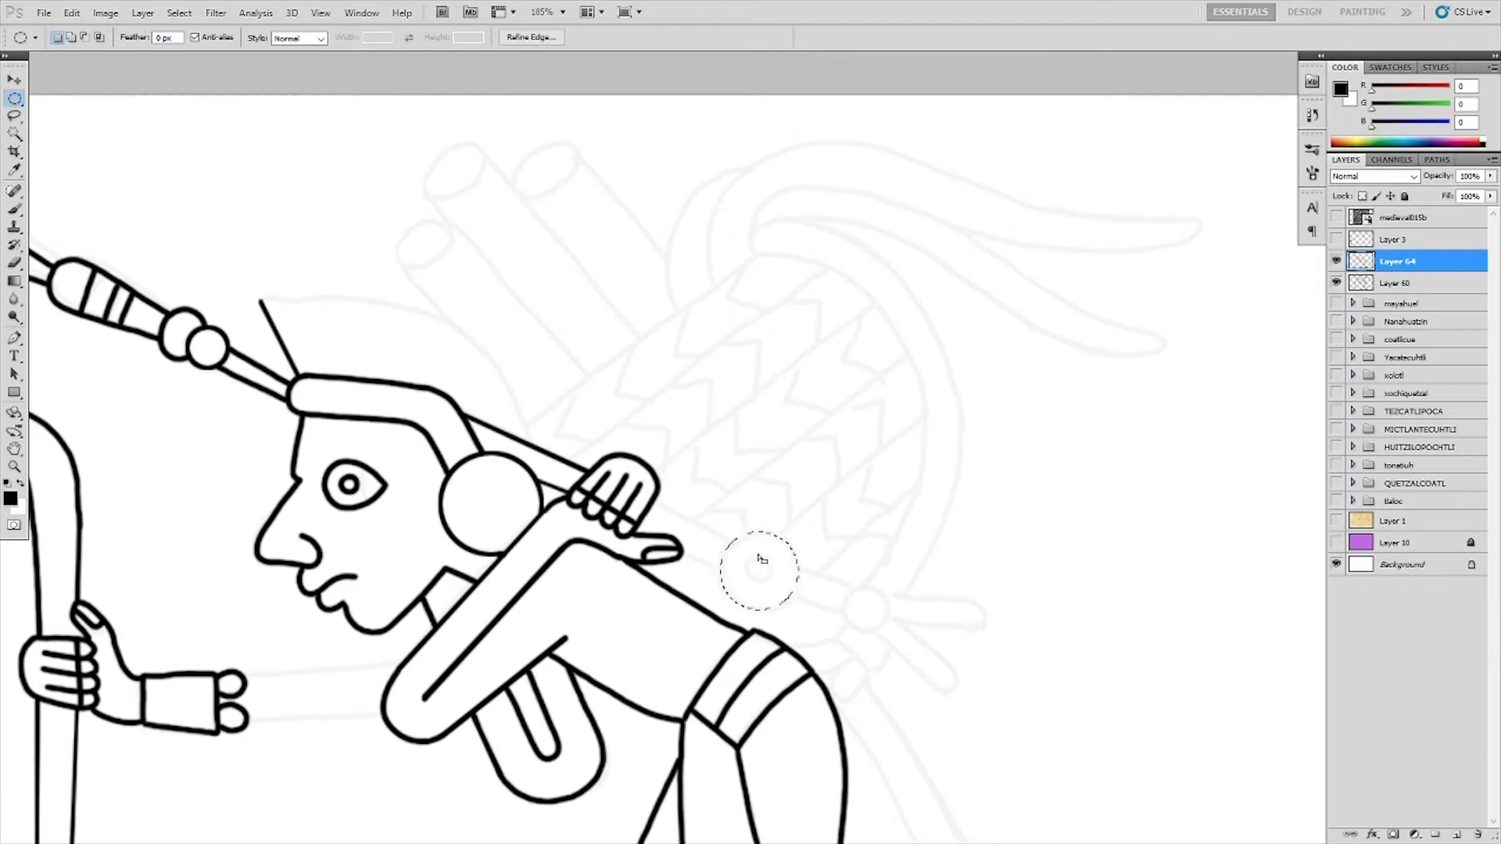
# - Stroke the outer and inner circular selections in black to form a double ring on the pole
pyautogui.rightClick(759, 559)
pyautogui.click(878, 313)
pyautogui.scroll(2, 758, 570)
pyautogui.moveTo(747, 553); pyautogui.dragTo(781, 588)
pyautogui.rightClick(760, 568)
pyautogui.click(878, 312)
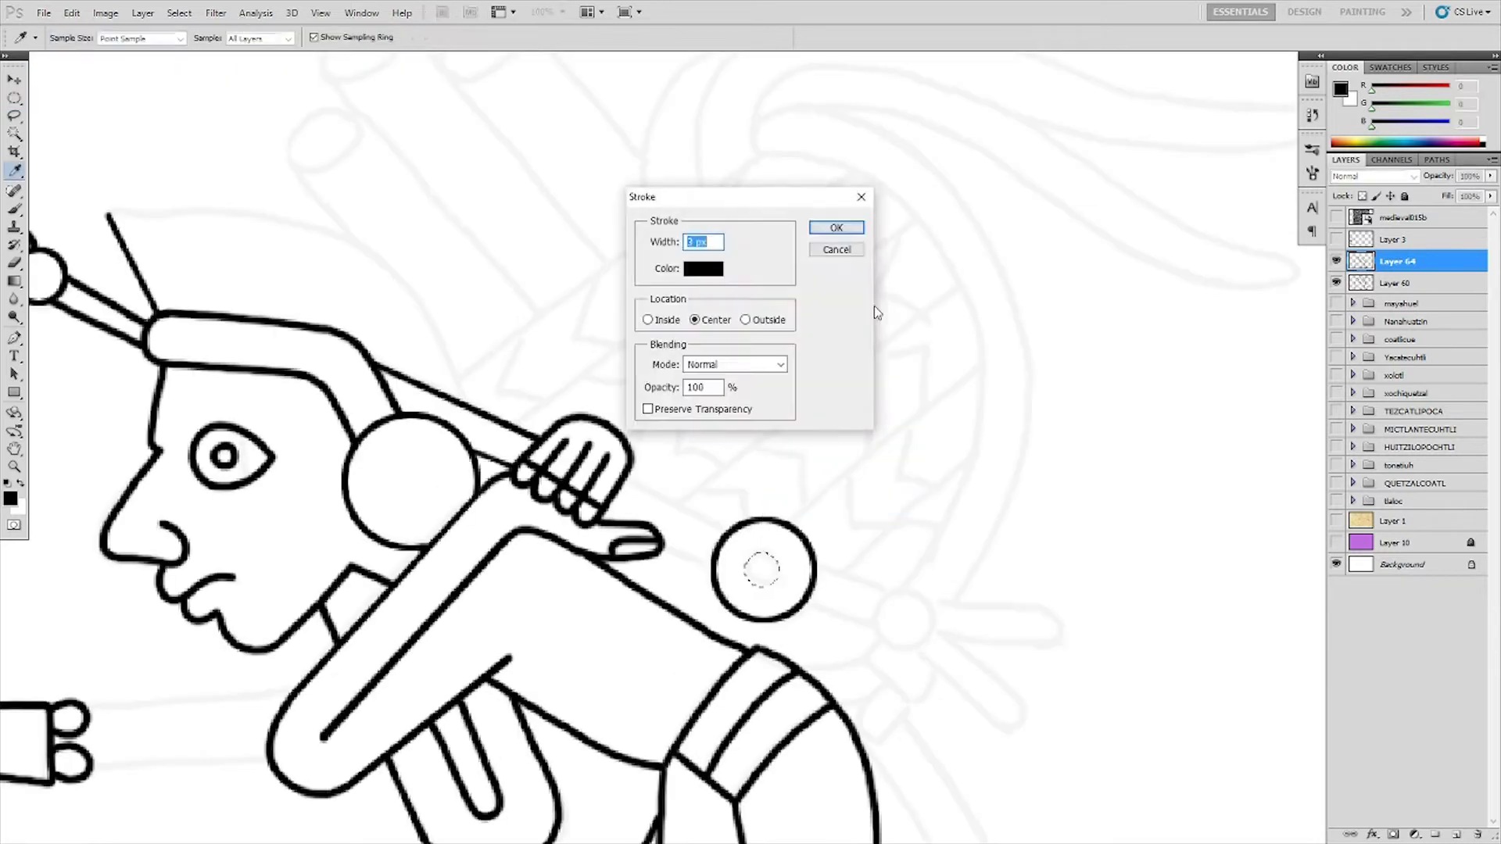
pyautogui.press('Return')
pyautogui.scroll(1, 715, 532)
# - Outline a small black circle further along the pole as a knob, then deselect
pyautogui.press('l')
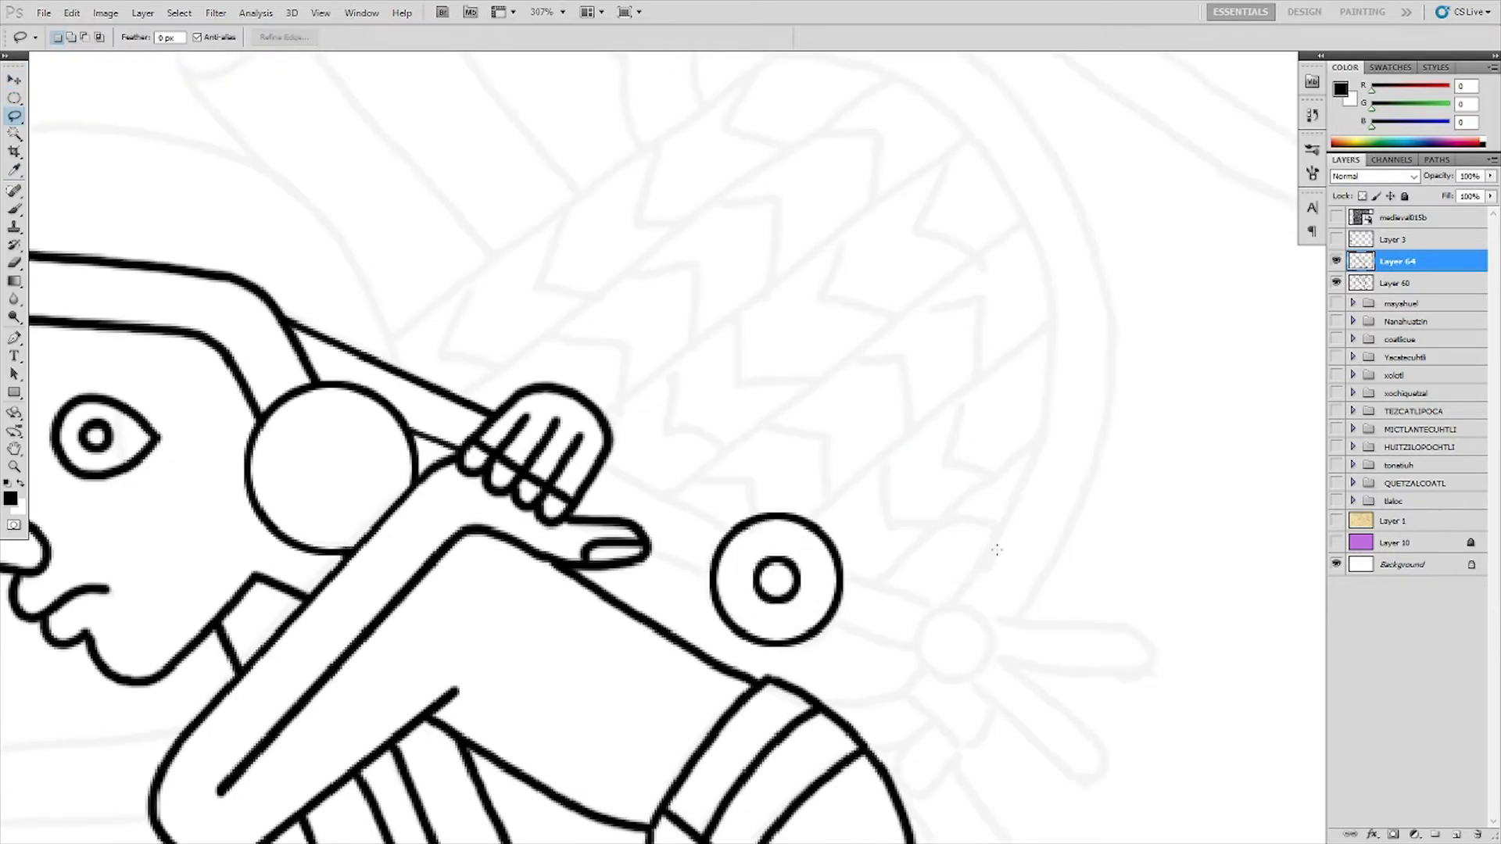
pyautogui.press('m')
pyautogui.moveTo(921, 609); pyautogui.dragTo(991, 678)
pyautogui.rightClick(968, 635)
pyautogui.click(1009, 551)
pyautogui.press('Return')
pyautogui.hotkey('ctrl', 'd')
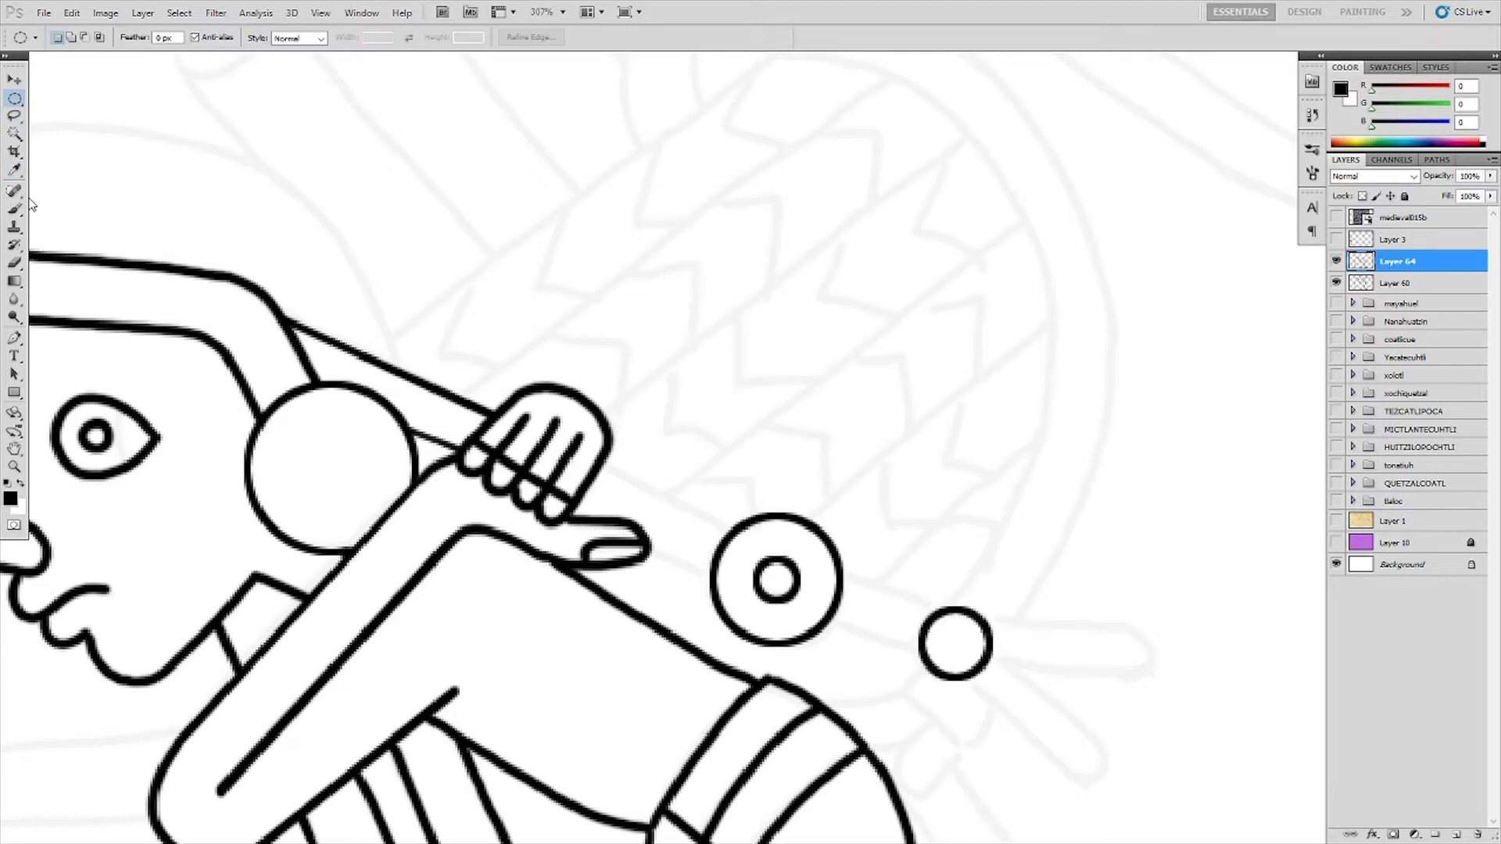
# - Brush the pole's upper and lower edges past the ring, a rounded end and forked prongs
pyautogui.press('b')
pyautogui.click(599, 470)
pyautogui.keyDown('shift'); pyautogui.click(919, 602); pyautogui.keyUp('shift')
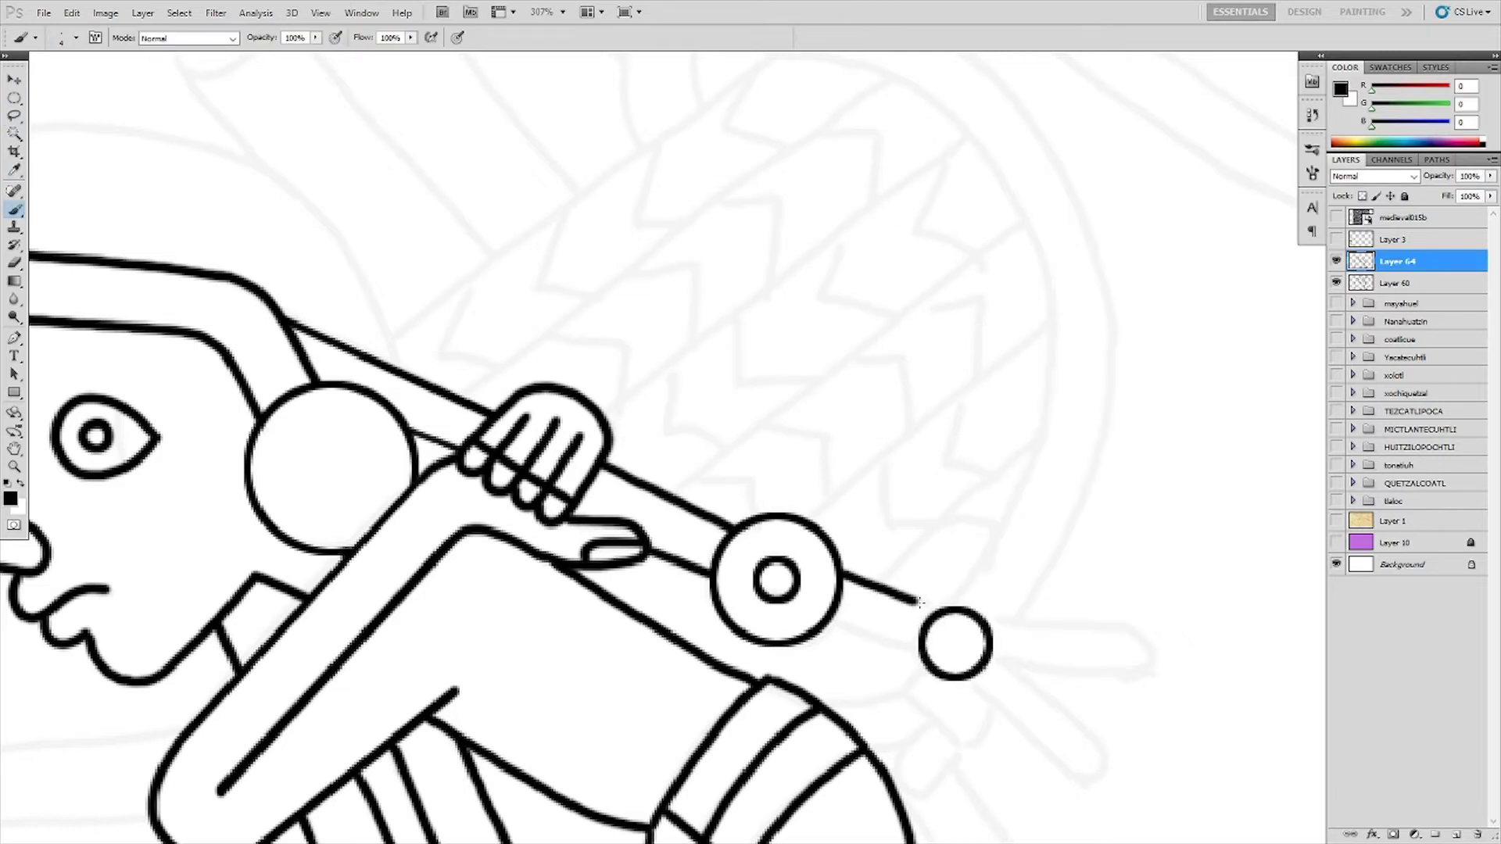
pyautogui.click(829, 618)
pyautogui.keyDown('shift'); pyautogui.click(919, 654); pyautogui.keyUp('shift')
pyautogui.moveTo(919, 654)
pyautogui.mouseDown()
pyautogui.moveTo(455, 613)
pyautogui.moveTo(682, 616)
pyautogui.moveTo(525, 623)
pyautogui.moveTo(617, 727)
pyautogui.mouseUp()
pyautogui.moveTo(544, 625); pyautogui.dragTo(607, 681)
pyautogui.scroll(-4, 738, 426)
pyautogui.scroll(3, 744, 429)
# - Brush the pointed headdress crest with its top and curved back
pyautogui.scroll(1, 529, 524)
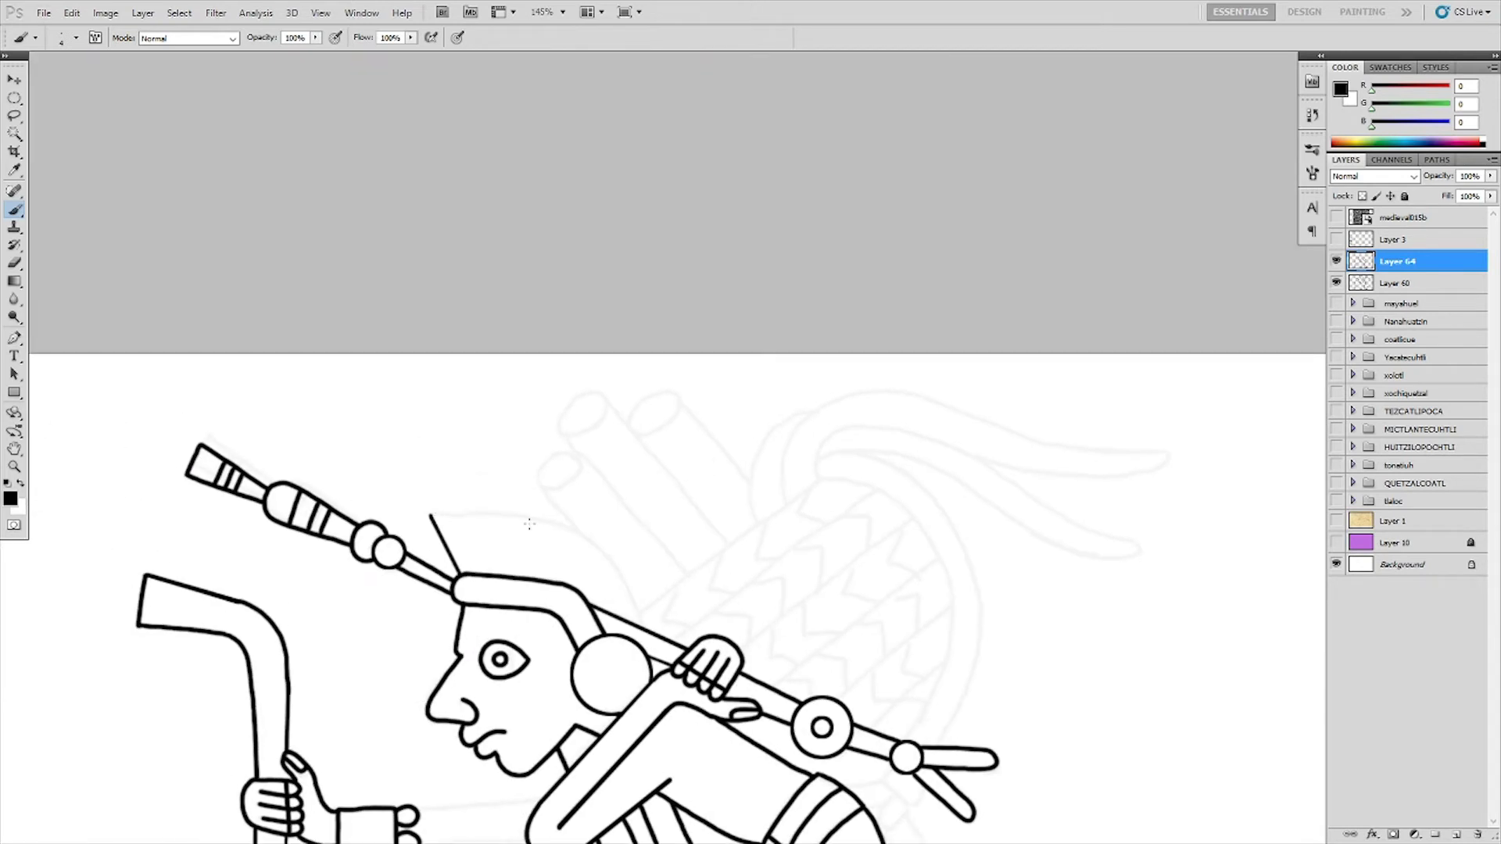
pyautogui.keyDown('shift'); pyautogui.click(529, 523); pyautogui.keyUp('shift')
pyautogui.scroll(1, 548, 524)
pyautogui.moveTo(582, 524)
pyautogui.mouseDown()
pyautogui.moveTo(666, 612)
pyautogui.moveTo(680, 664)
pyautogui.mouseUp()
pyautogui.scroll(-1, 680, 665)
pyautogui.moveTo(961, 659); pyautogui.dragTo(896, 501)
pyautogui.scroll(-2, 278, 639)
# - Draw the upper and lower lines of the outstretched arm and touch up near the hand
pyautogui.moveTo(340, 634); pyautogui.dragTo(481, 624)
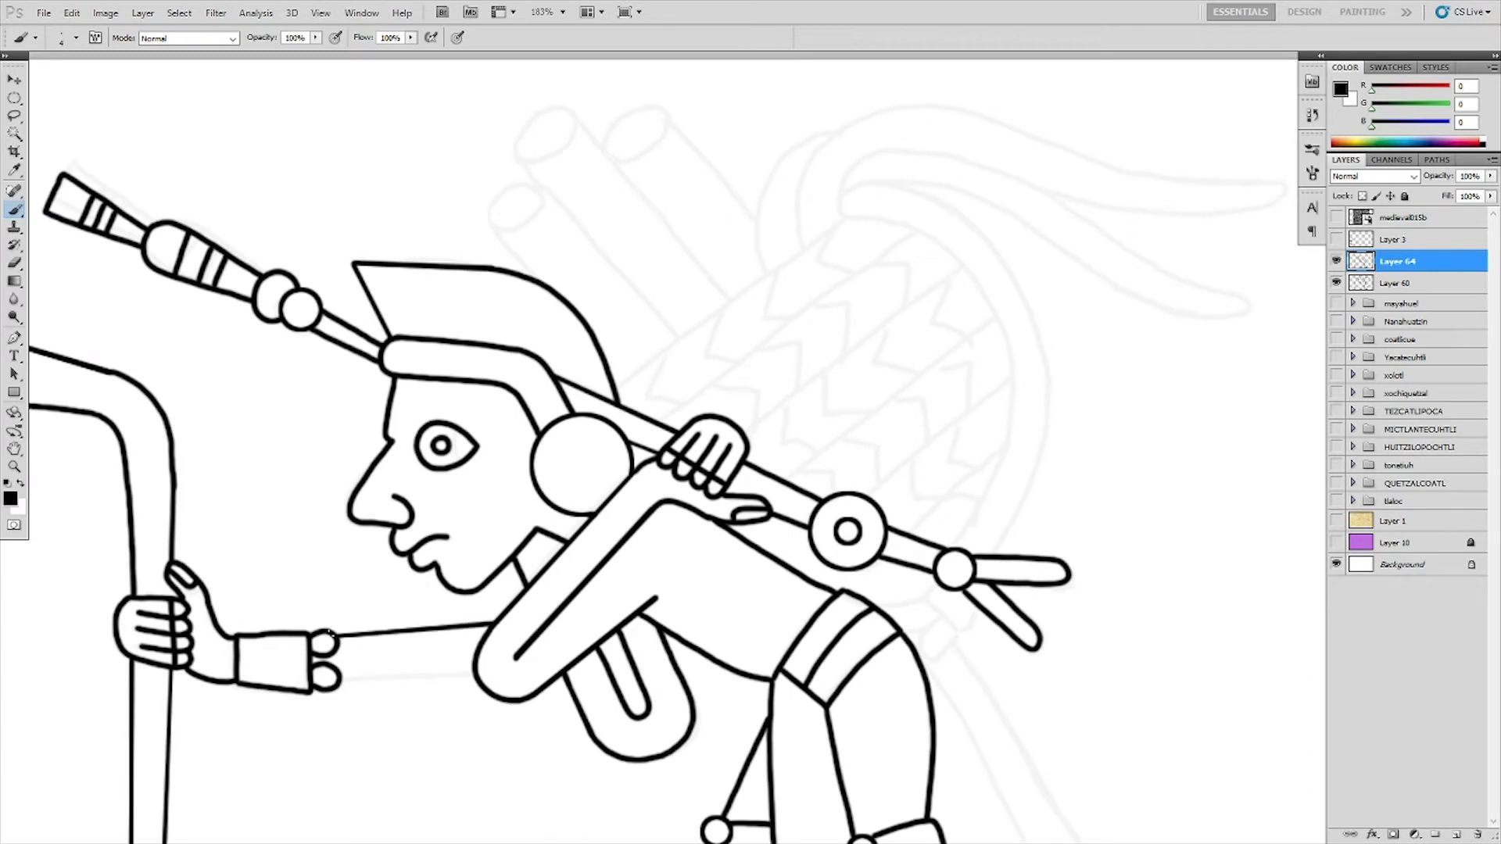
pyautogui.moveTo(341, 681); pyautogui.dragTo(473, 674)
pyautogui.scroll(-1, 453, 674)
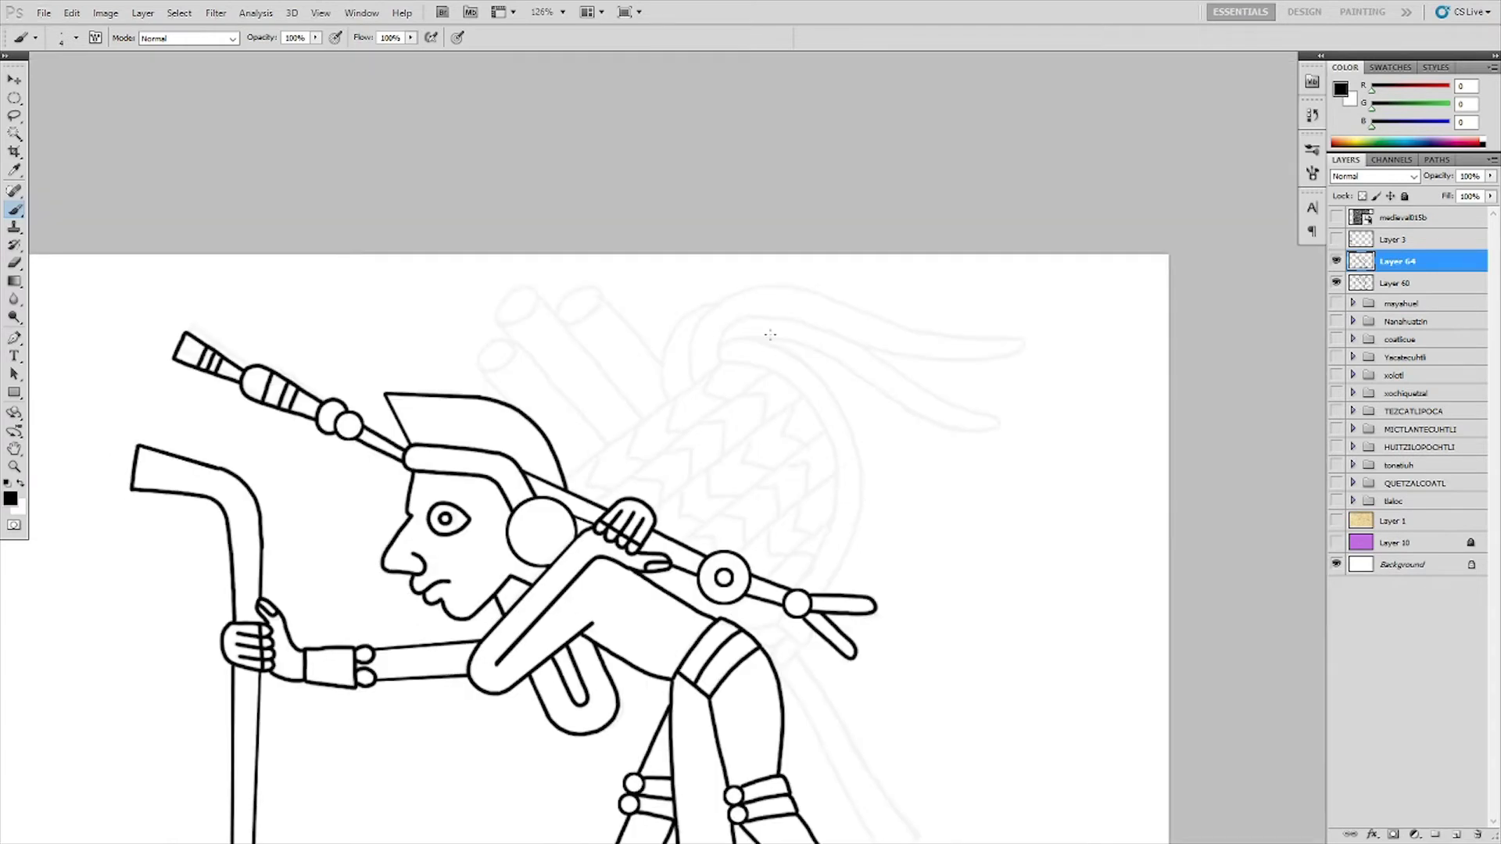
pyautogui.scroll(2, 770, 335)
pyautogui.moveTo(780, 643); pyautogui.dragTo(822, 664)
# - Draw the hanging ribbon's inner line and outline below the arm, redoing one bad stroke
pyautogui.moveTo(782, 712)
pyautogui.mouseDown()
pyautogui.moveTo(721, 388)
pyautogui.moveTo(818, 556)
pyautogui.mouseUp()
pyautogui.hotkey('ctrl', 'z')
pyautogui.moveTo(720, 390); pyautogui.dragTo(860, 637)
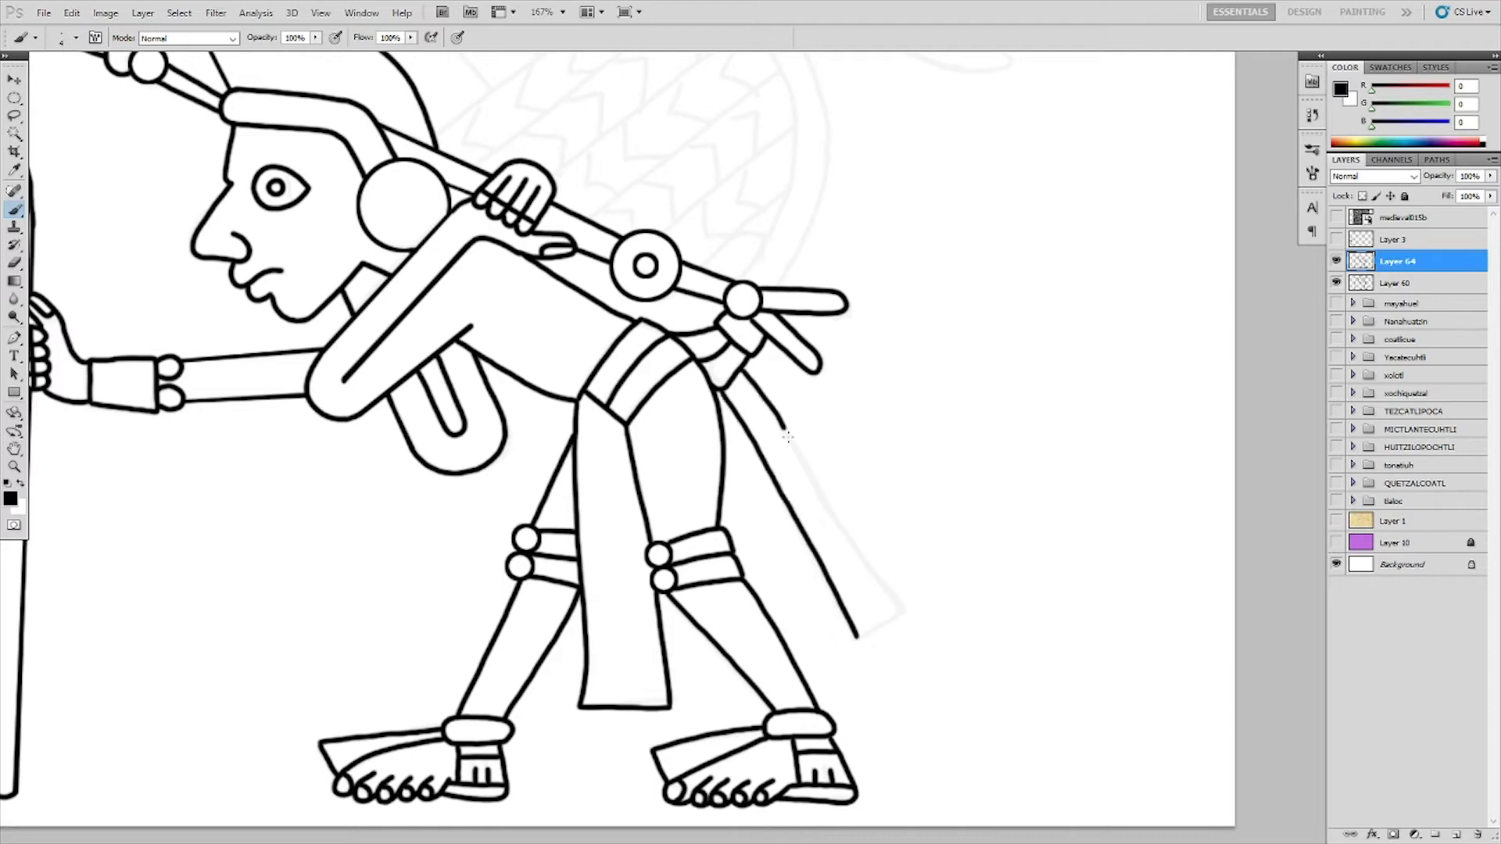
pyautogui.moveTo(782, 430)
pyautogui.mouseDown()
pyautogui.moveTo(899, 606)
pyautogui.moveTo(856, 637)
pyautogui.mouseUp()
# - Draw the large arc curving behind the figure's back, undoing a stray second edge
pyautogui.scroll(3, 922, 459)
pyautogui.scroll(1, 770, 352)
pyautogui.moveTo(743, 349)
pyautogui.mouseDown()
pyautogui.moveTo(903, 470)
pyautogui.moveTo(872, 639)
pyautogui.mouseUp()
pyautogui.moveTo(744, 323)
pyautogui.mouseDown()
pyautogui.moveTo(931, 450)
pyautogui.moveTo(895, 677)
pyautogui.moveTo(673, 402)
pyautogui.mouseUp()
pyautogui.hotkey('ctrl', 'z')
# - Rotate the canvas view to check the arc with the sketch hidden, then reset rotation
pyautogui.press('r')
pyautogui.moveTo(710, 552)
pyautogui.mouseDown()
pyautogui.moveTo(630, 510)
pyautogui.moveTo(598, 352)
pyautogui.moveTo(688, 209)
pyautogui.mouseUp()
pyautogui.click(1336, 283)
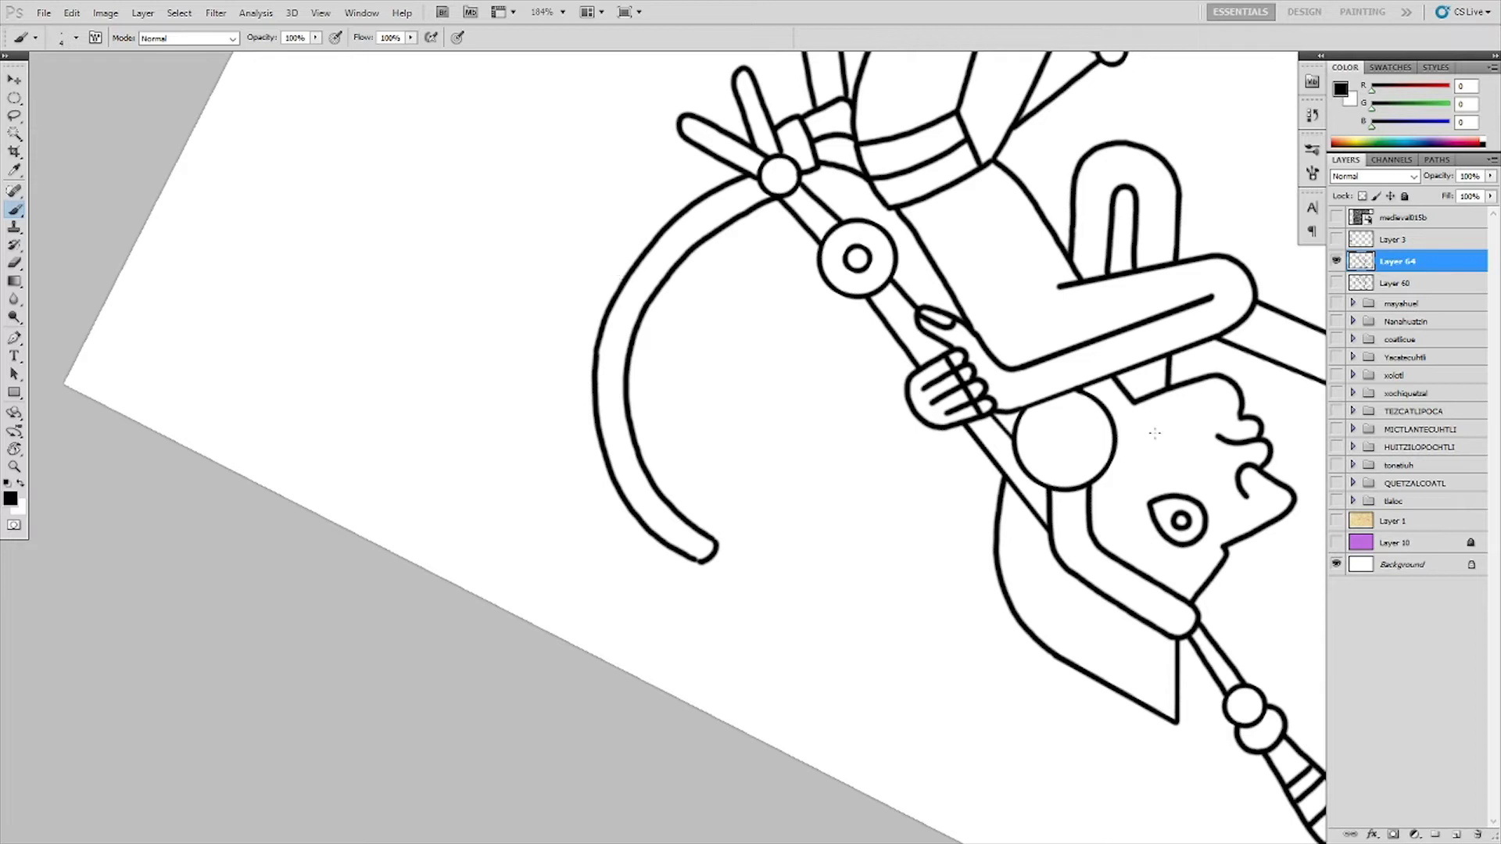
pyautogui.press('r')
pyautogui.press('Escape')
pyautogui.press('b')
pyautogui.click(1337, 282)
# - On a new layer, draw two long parallel horizontal lines beside the arc
pyautogui.scroll(-2, 736, 353)
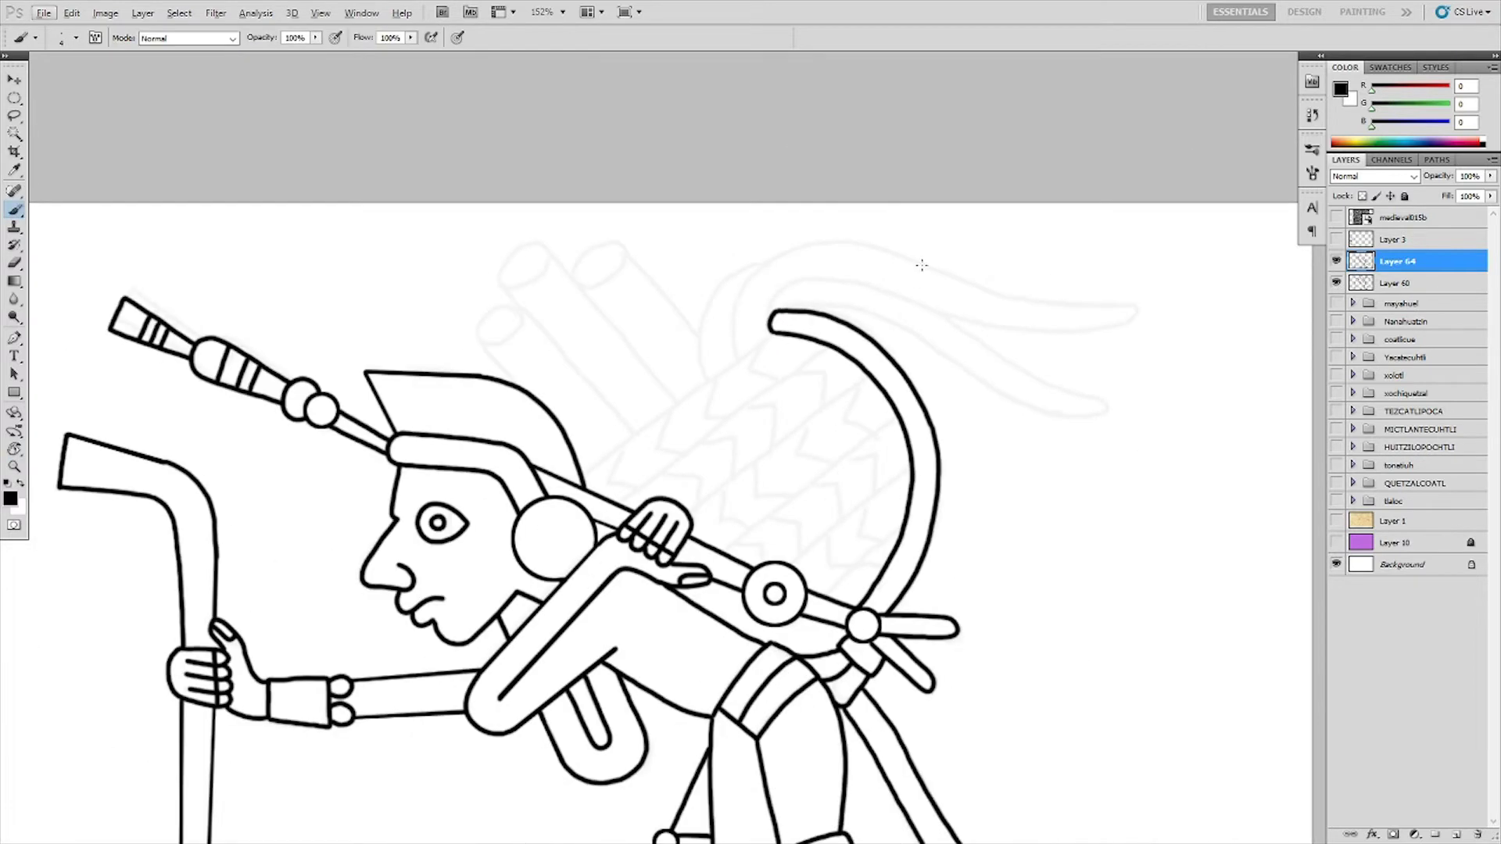
pyautogui.hotkey('ctrl', 'shift', 'alt', 'n')
pyautogui.moveTo(728, 422); pyautogui.dragTo(1197, 422)
pyautogui.moveTo(727, 463)
pyautogui.mouseDown()
pyautogui.moveTo(1196, 463)
pyautogui.moveTo(1148, 482)
pyautogui.mouseUp()
# - Duplicate a line, move the copy below the others, and merge it into the line layer
pyautogui.press('v')
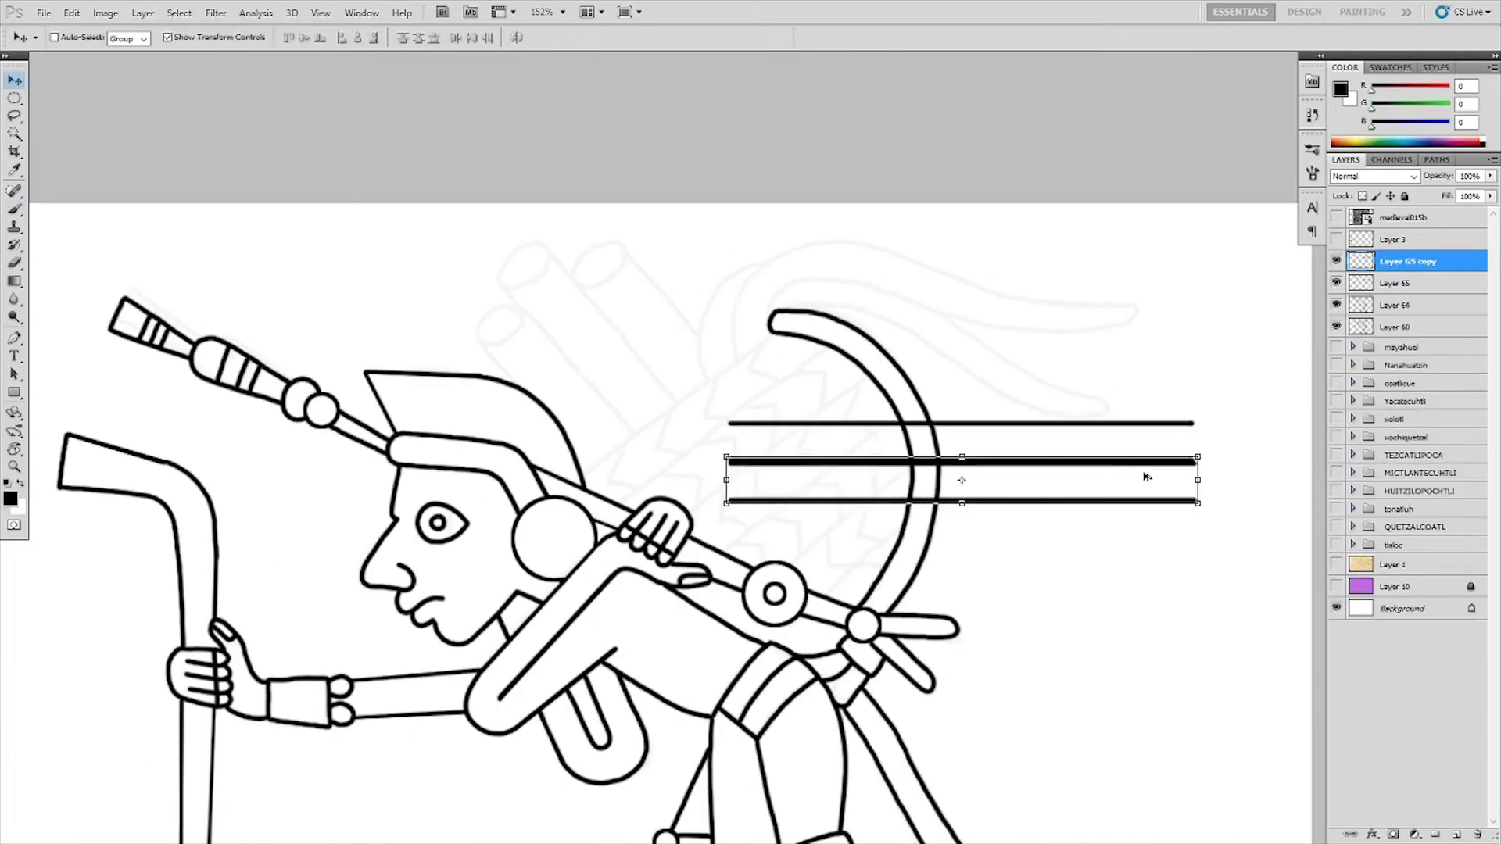
pyautogui.press('m')
pyautogui.moveTo(719, 451)
pyautogui.mouseDown()
pyautogui.moveTo(1206, 476)
pyautogui.moveTo(1157, 500)
pyautogui.moveTo(1159, 525)
pyautogui.mouseUp()
pyautogui.press('v')
pyautogui.hotkey('ctrl', 'e')
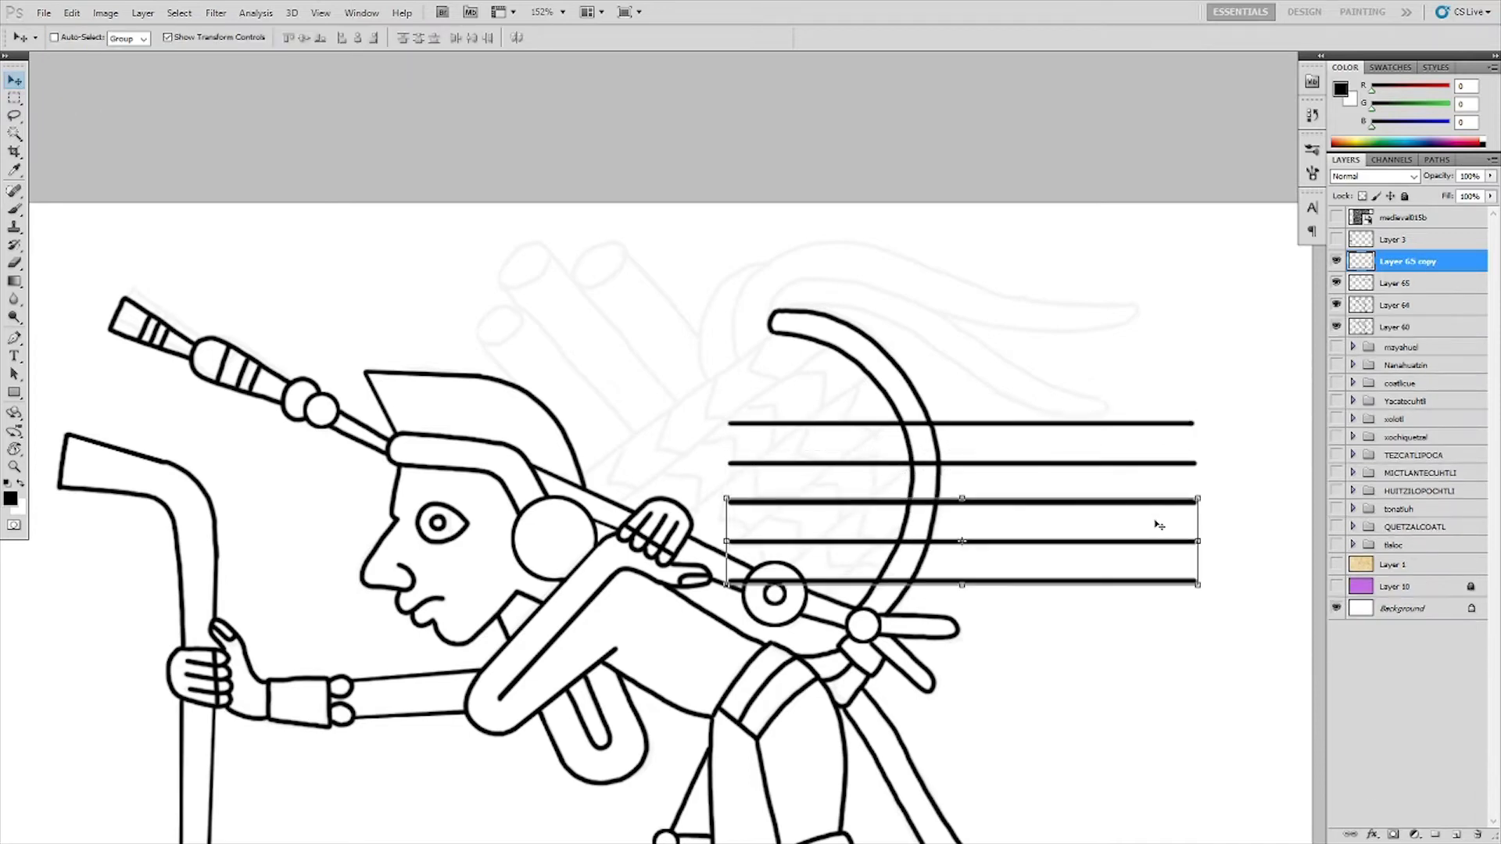
# - Copy the bottom pair of lines and move the copies further down the stack
pyautogui.press('m')
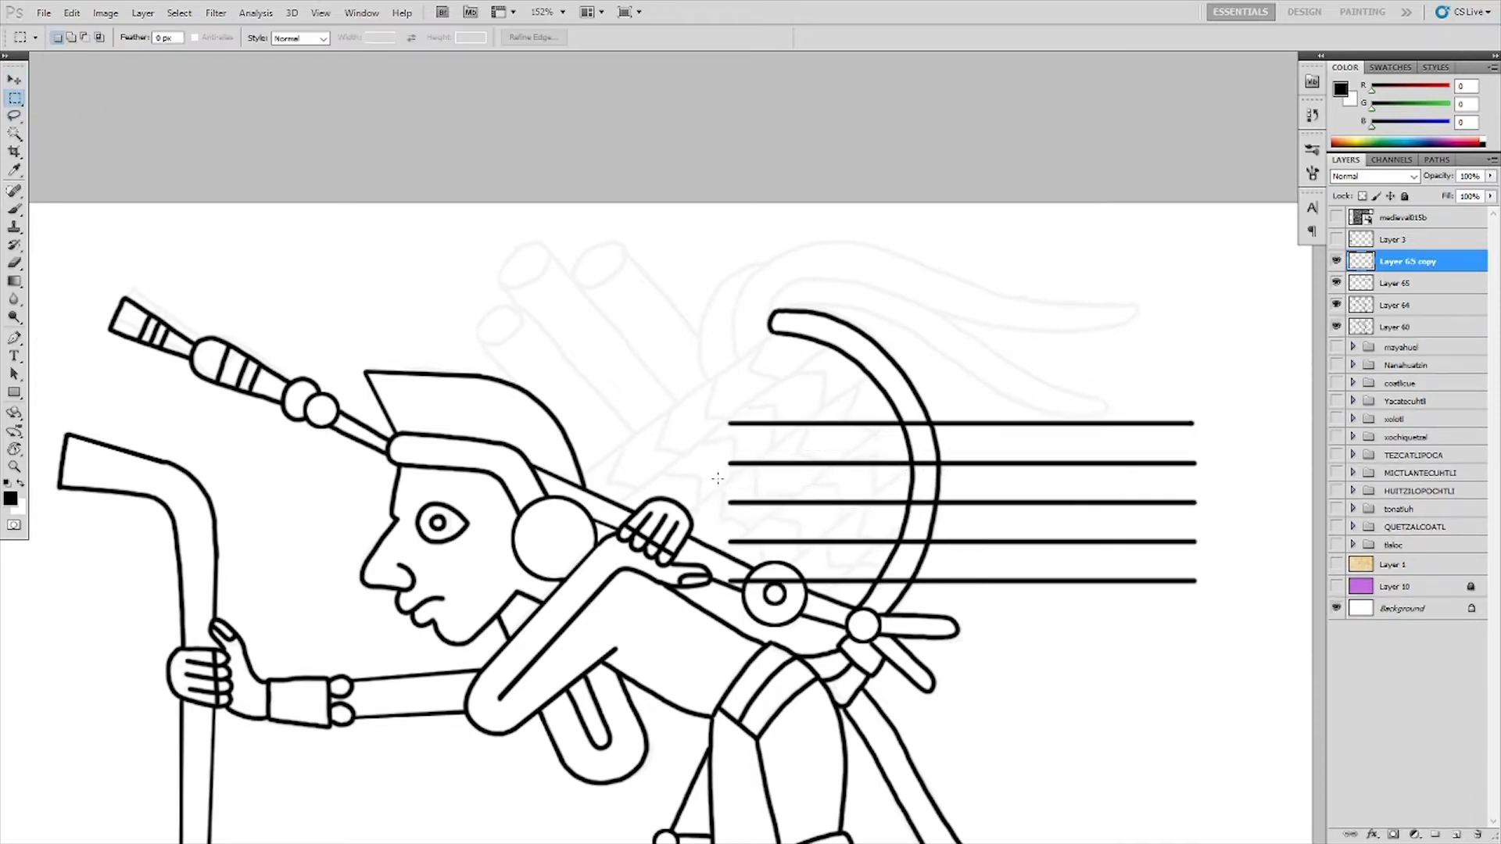
pyautogui.moveTo(716, 458); pyautogui.dragTo(1224, 610)
pyautogui.press('v')
pyautogui.hotkey('ctrl', 'd')
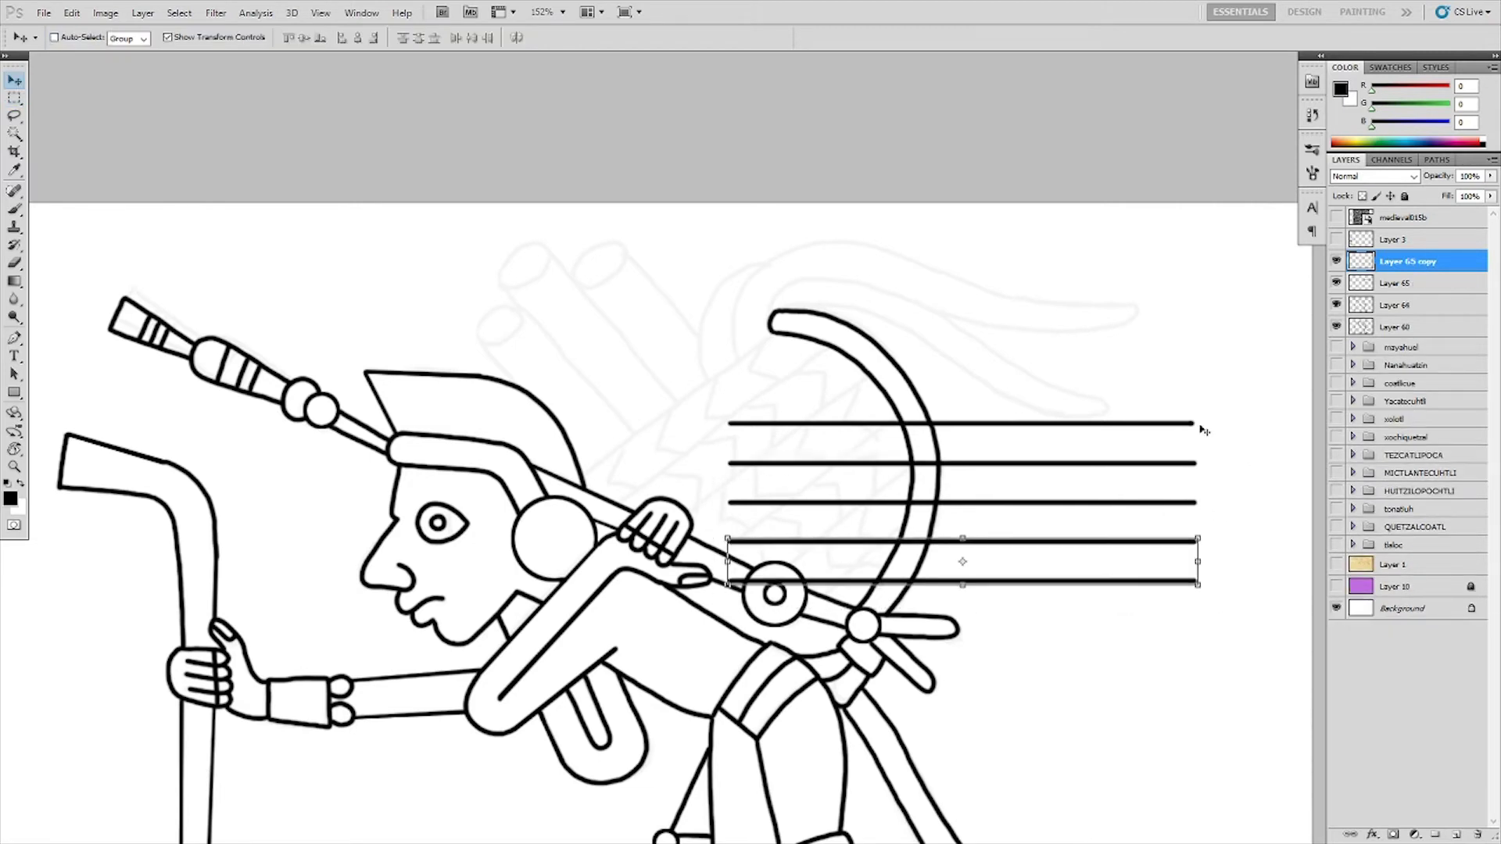
pyautogui.hotkey('ctrl', 'e')
pyautogui.press('m')
pyautogui.moveTo(721, 453); pyautogui.dragTo(1192, 603)
pyautogui.hotkey('ctrl', 'j')
pyautogui.press('v')
pyautogui.moveTo(1114, 486); pyautogui.dragTo(1114, 604)
# - Merge all lines into one layer and rotate the stack diagonally across the back
pyautogui.press('m')
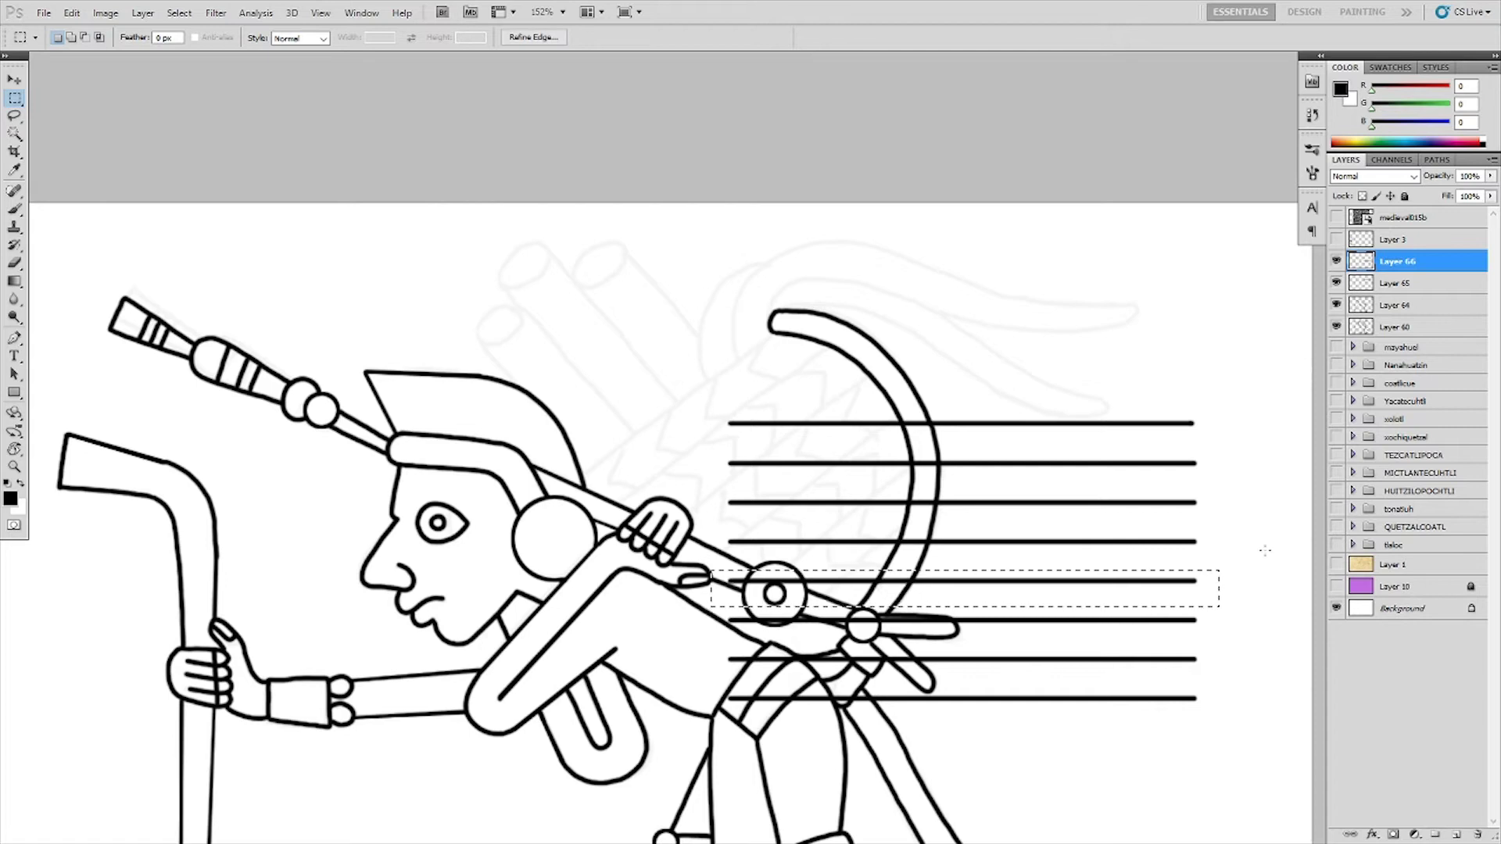
pyautogui.press('v')
pyautogui.hotkey('ctrl', 'd')
pyautogui.hotkey('ctrl', 'e')
pyautogui.moveTo(1094, 509); pyautogui.dragTo(865, 487)
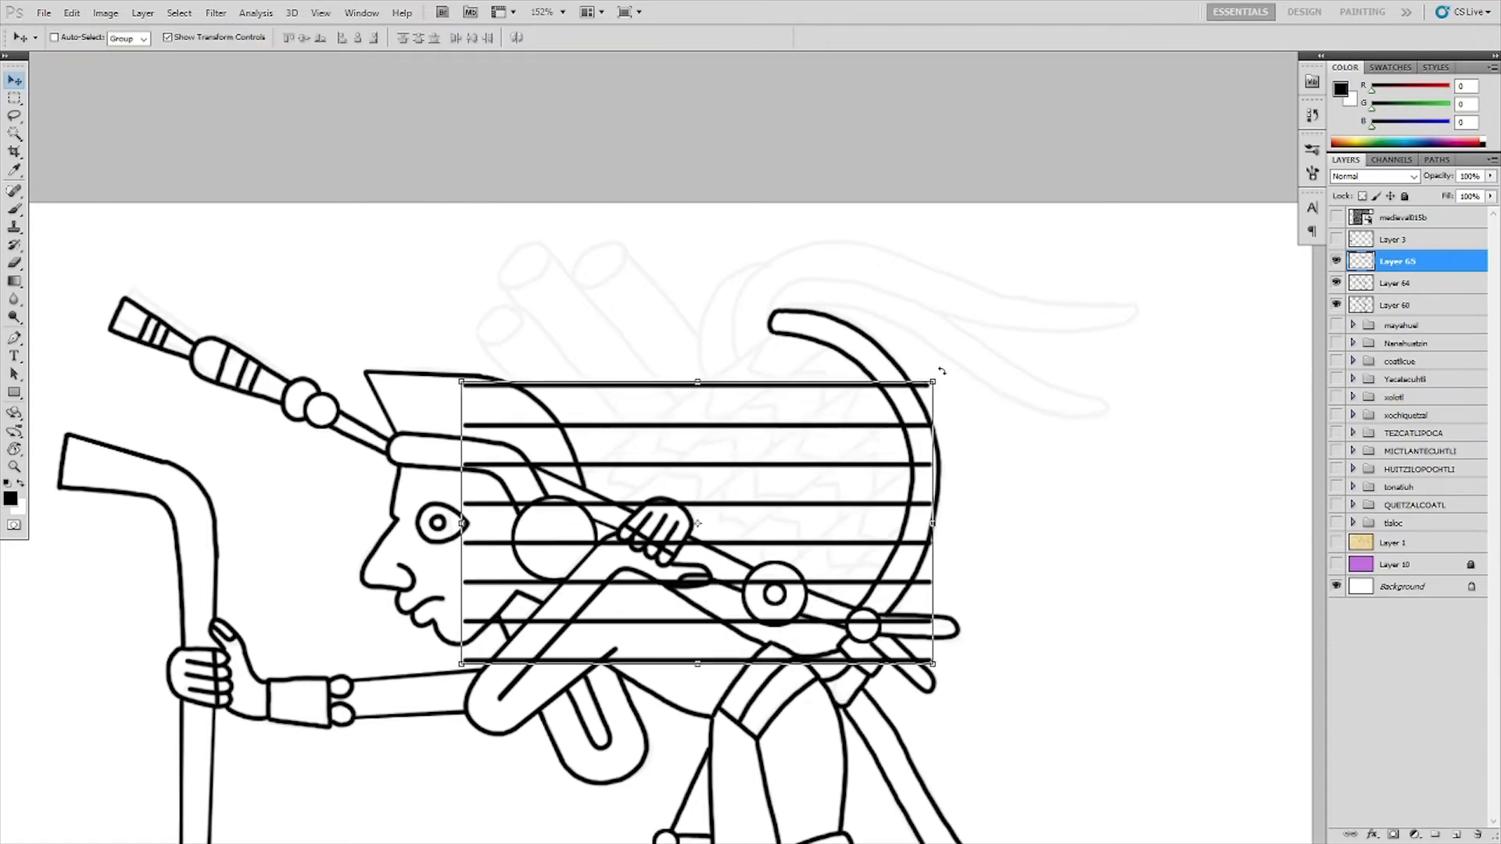
pyautogui.moveTo(977, 438); pyautogui.dragTo(819, 388)
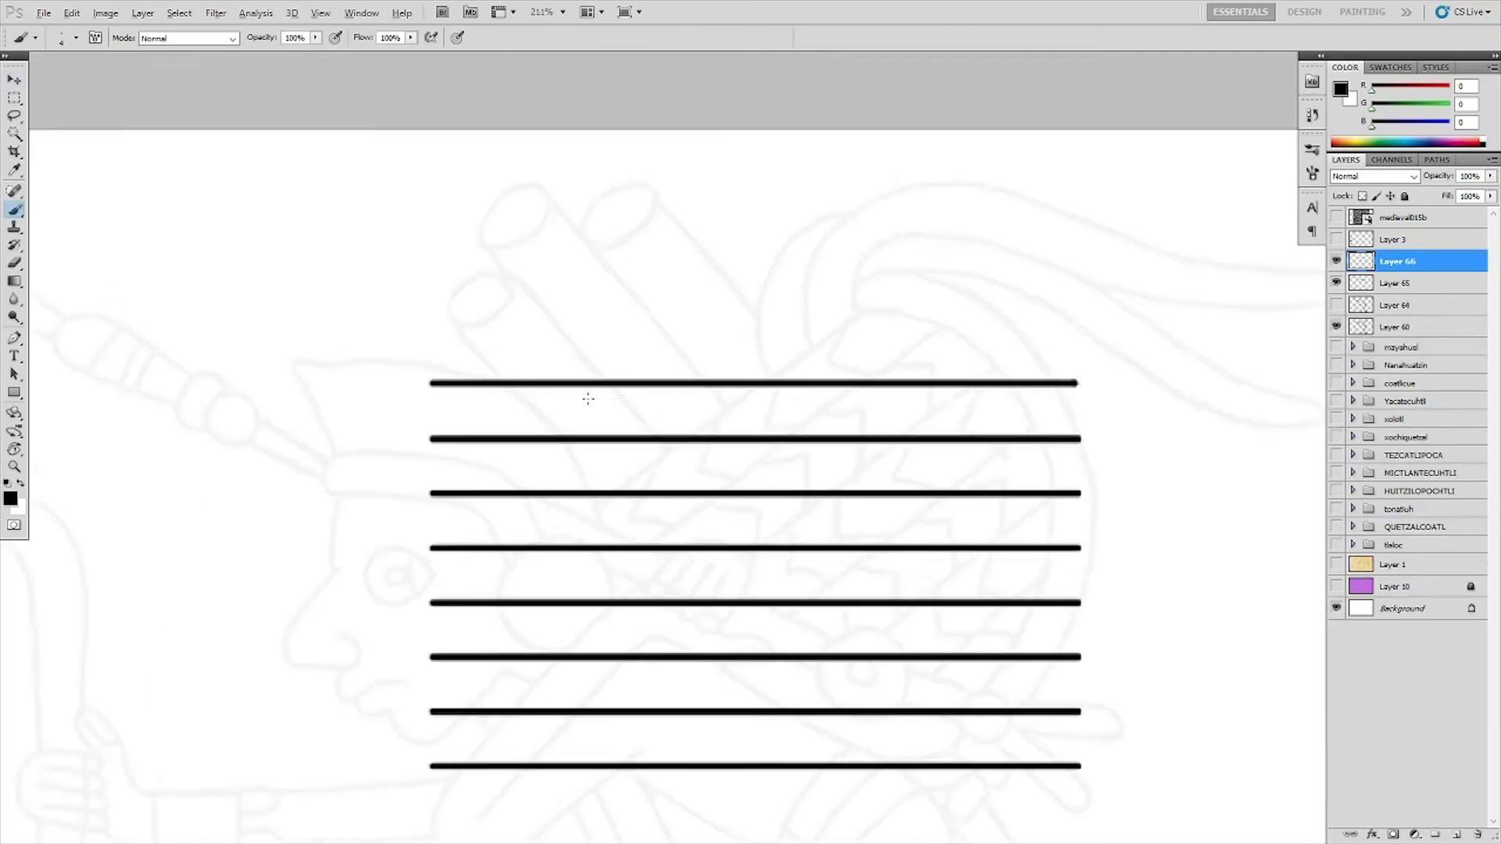
# - Duplicate the diagonal stroke, flip it vertically, and place it beside the original as a chevron
pyautogui.scroll(1, 760, 390)
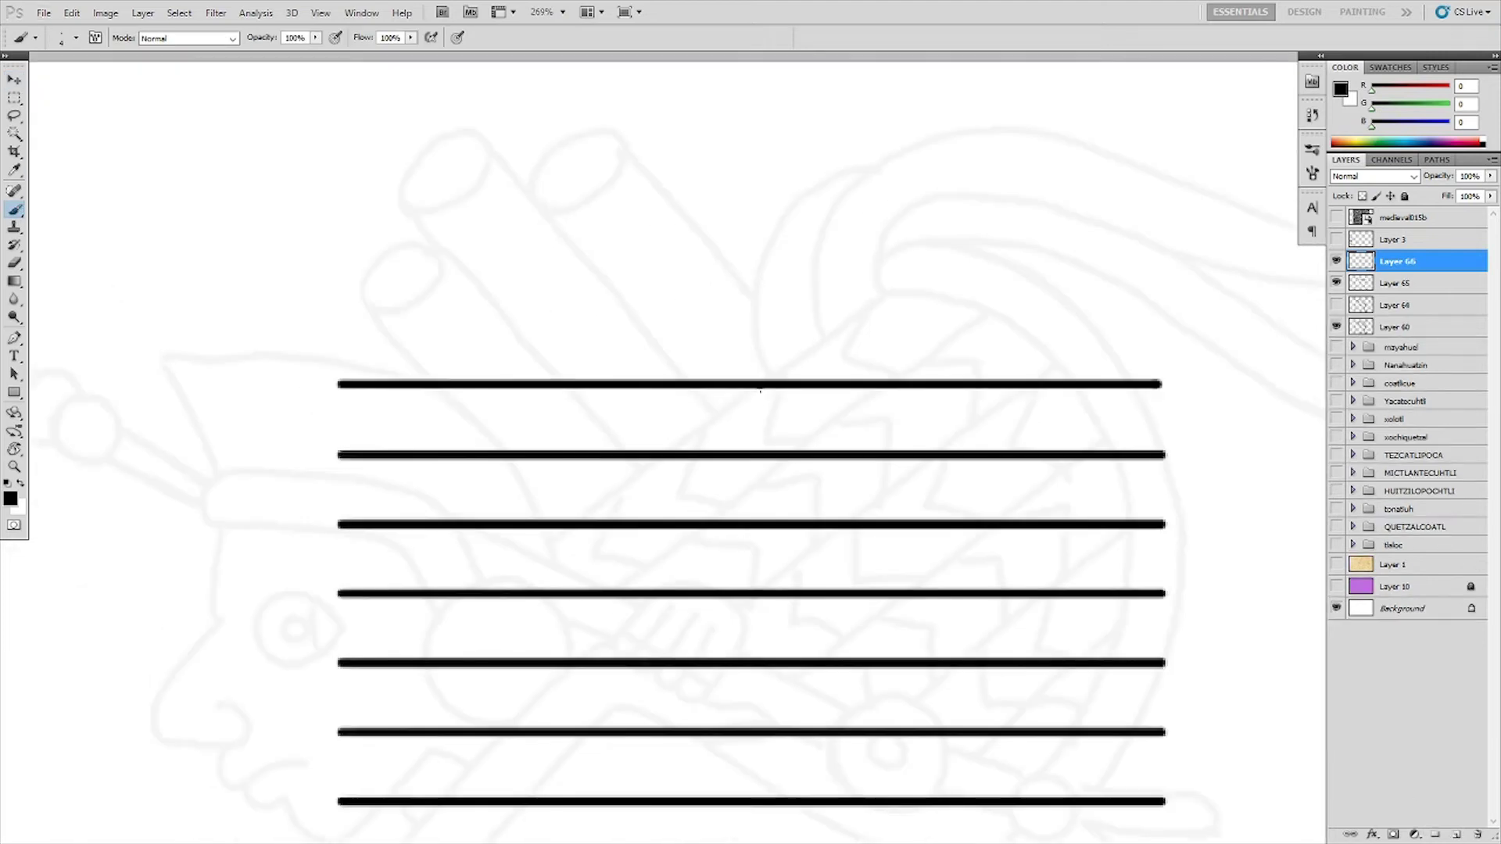
pyautogui.hotkey('ctrl', 'j')
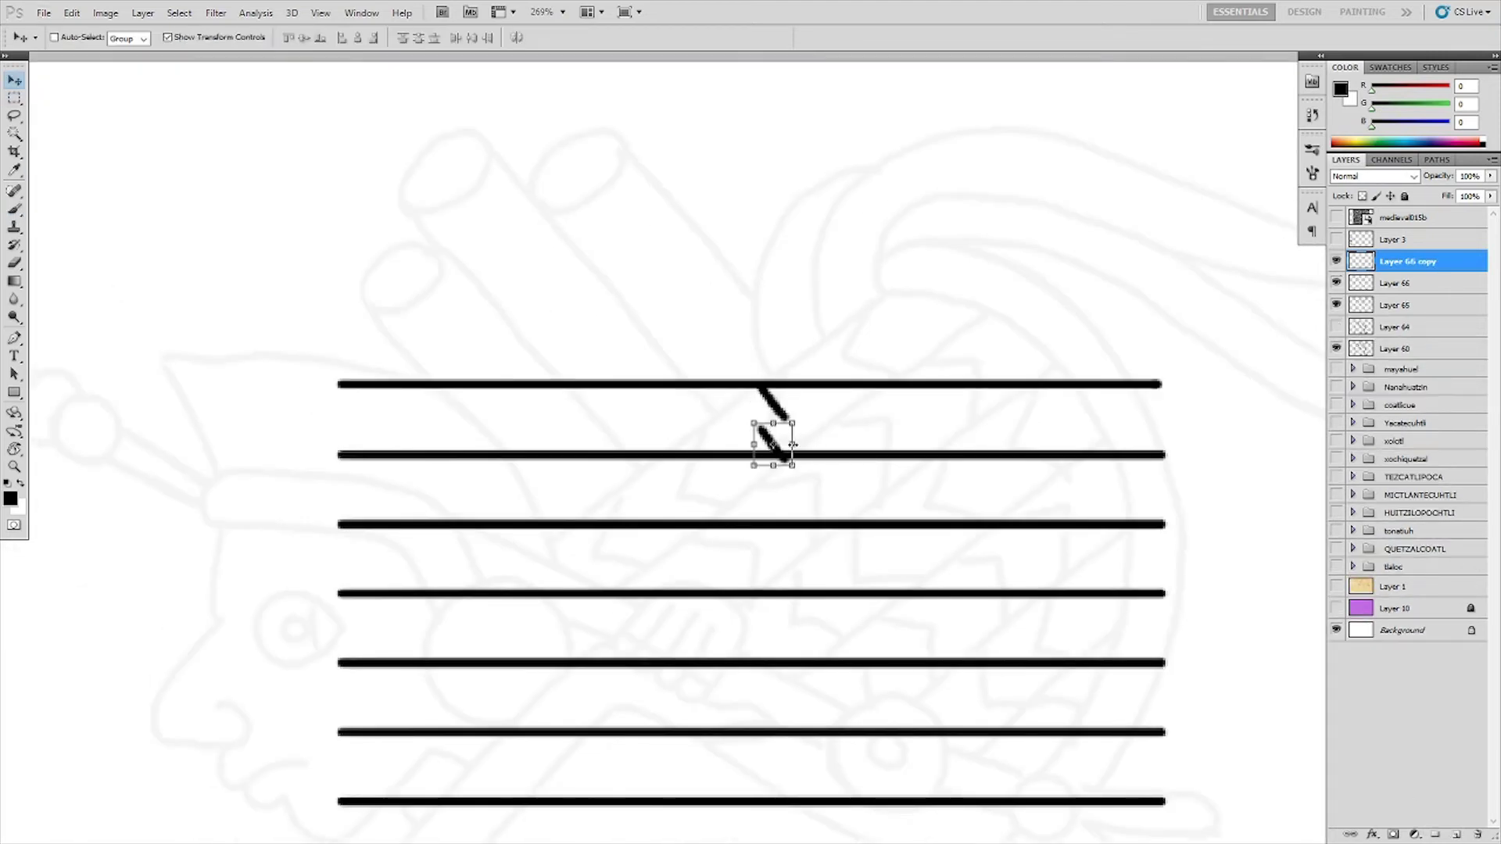
pyautogui.hotkey('ctrl', 't')
pyautogui.rightClick(771, 445)
pyautogui.click(829, 671)
pyautogui.click(14, 78)
pyautogui.click(670, 415)
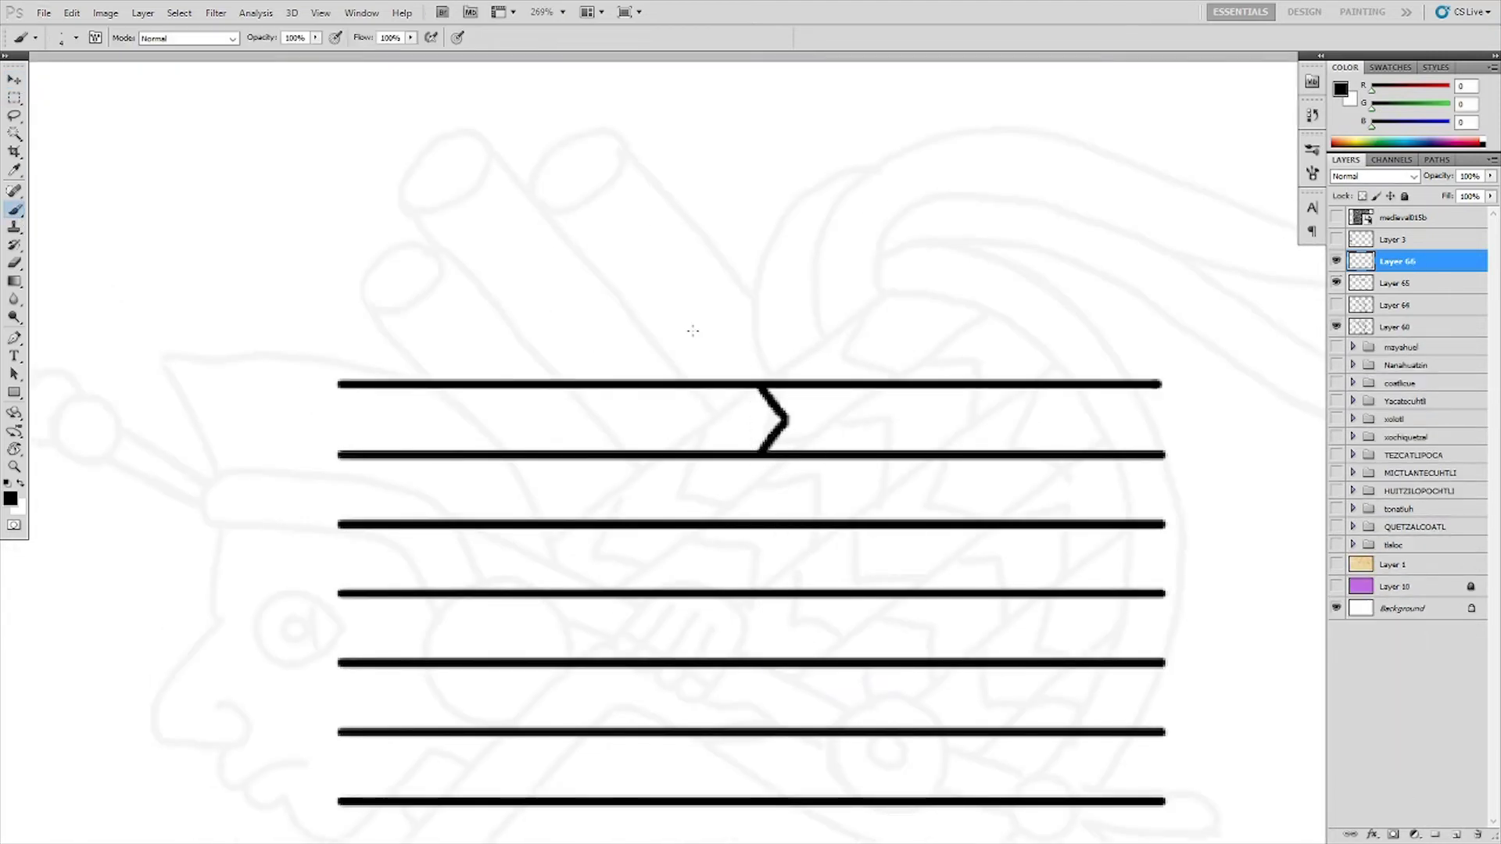
pyautogui.moveTo(831, 428)
pyautogui.mouseDown()
pyautogui.moveTo(876, 393)
pyautogui.moveTo(911, 438)
pyautogui.mouseUp()
# - Copy and merge chevrons into a row of nine, then copy the row into the lower bands
pyautogui.press('l')
pyautogui.moveTo(818, 368)
pyautogui.mouseDown()
pyautogui.moveTo(870, 461)
pyautogui.moveTo(1018, 419)
pyautogui.mouseUp()
pyautogui.moveTo(921, 469); pyautogui.dragTo(896, 351)
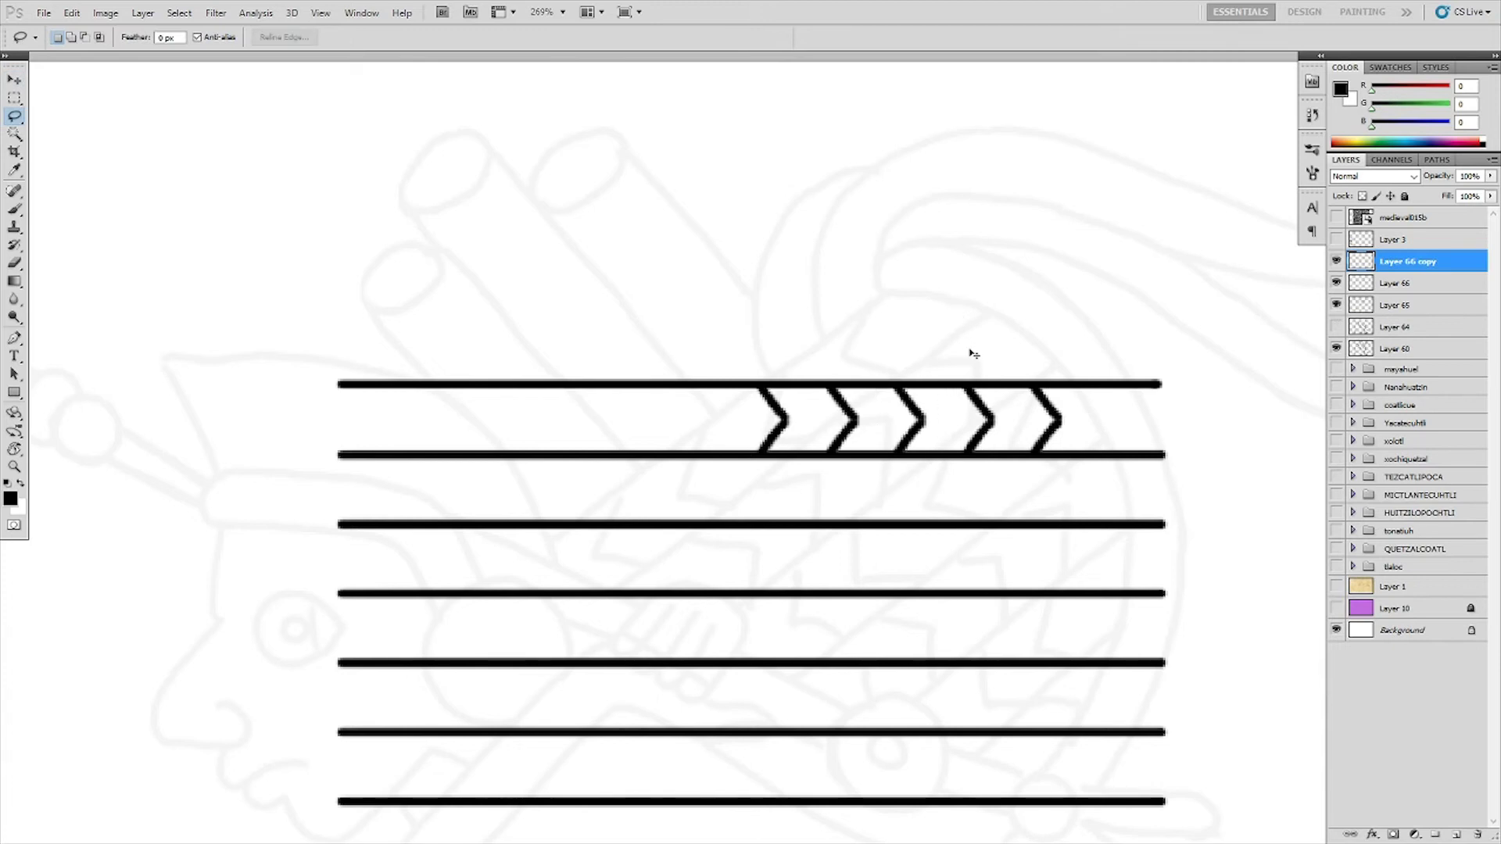
pyautogui.hotkey('ctrl', 'e')
pyautogui.moveTo(1028, 379); pyautogui.dragTo(754, 379)
pyautogui.hotkey('ctrl', 'e')
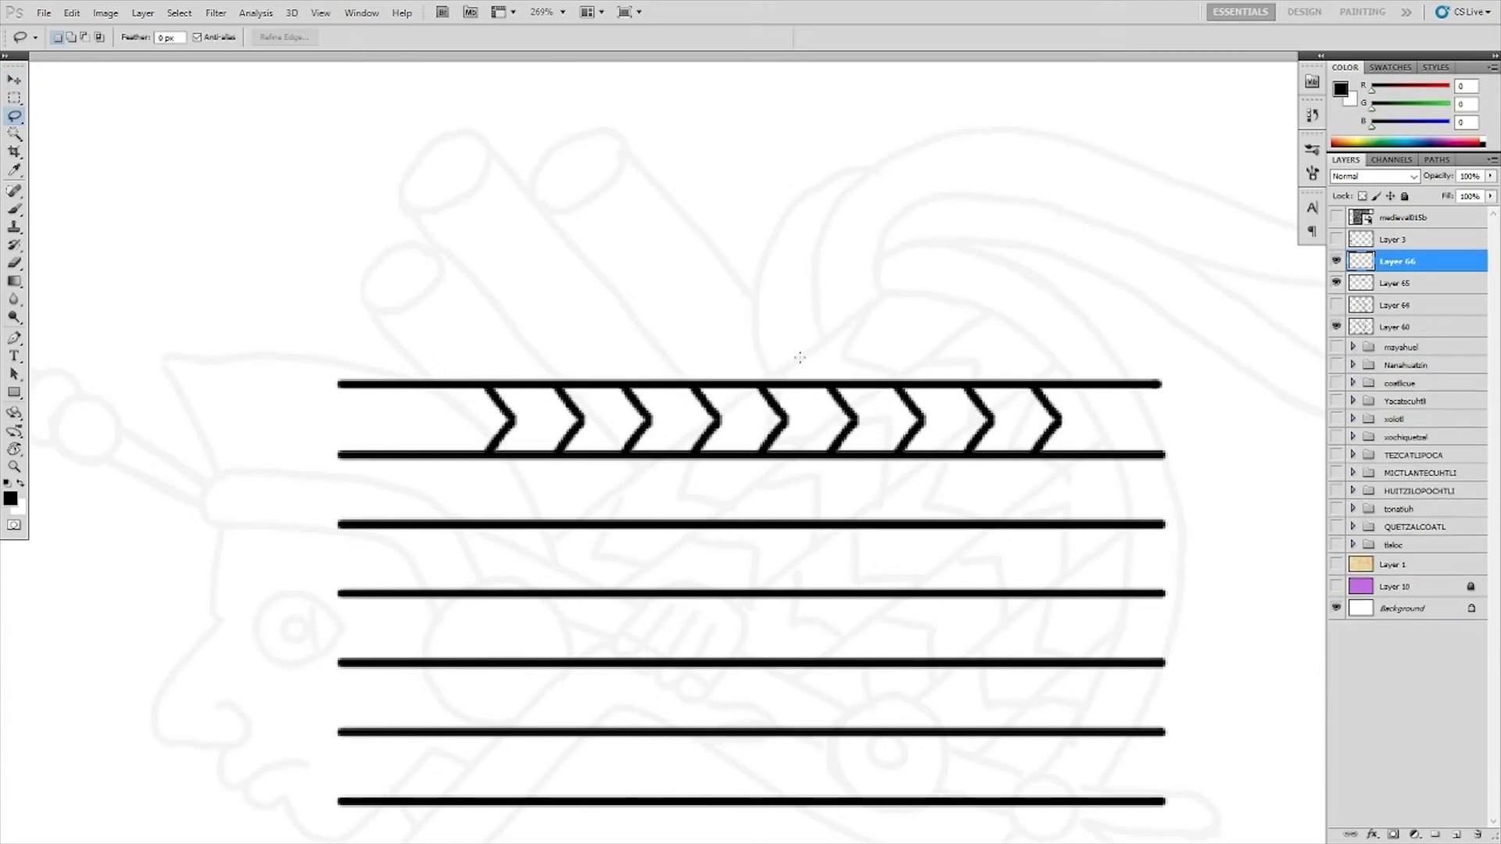
pyautogui.press('v')
pyautogui.moveTo(965, 424)
pyautogui.mouseDown()
pyautogui.moveTo(965, 562)
pyautogui.moveTo(1030, 696)
pyautogui.moveTo(949, 496)
pyautogui.moveTo(959, 637)
pyautogui.mouseUp()
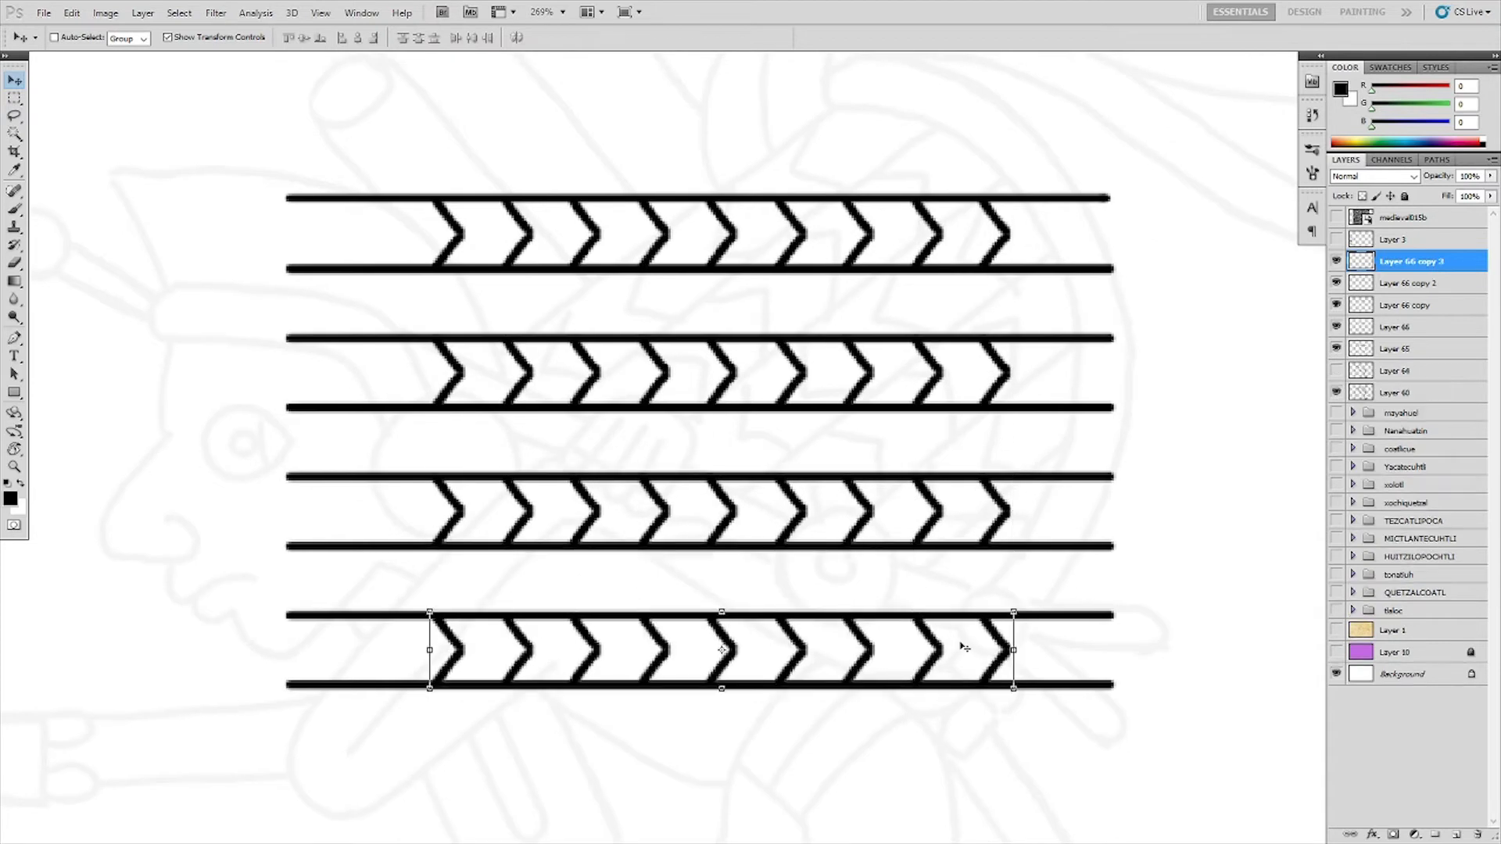
# - Merge the chevron rows, then offset a copy and flip it vertically and horizontally
pyautogui.keyDown('shift'); pyautogui.click(1412, 332); pyautogui.keyUp('shift')
pyautogui.hotkey('ctrl', 'e')
pyautogui.moveTo(946, 280); pyautogui.dragTo(948, 349)
pyautogui.hotkey('ctrl', 't')
pyautogui.rightClick(957, 422)
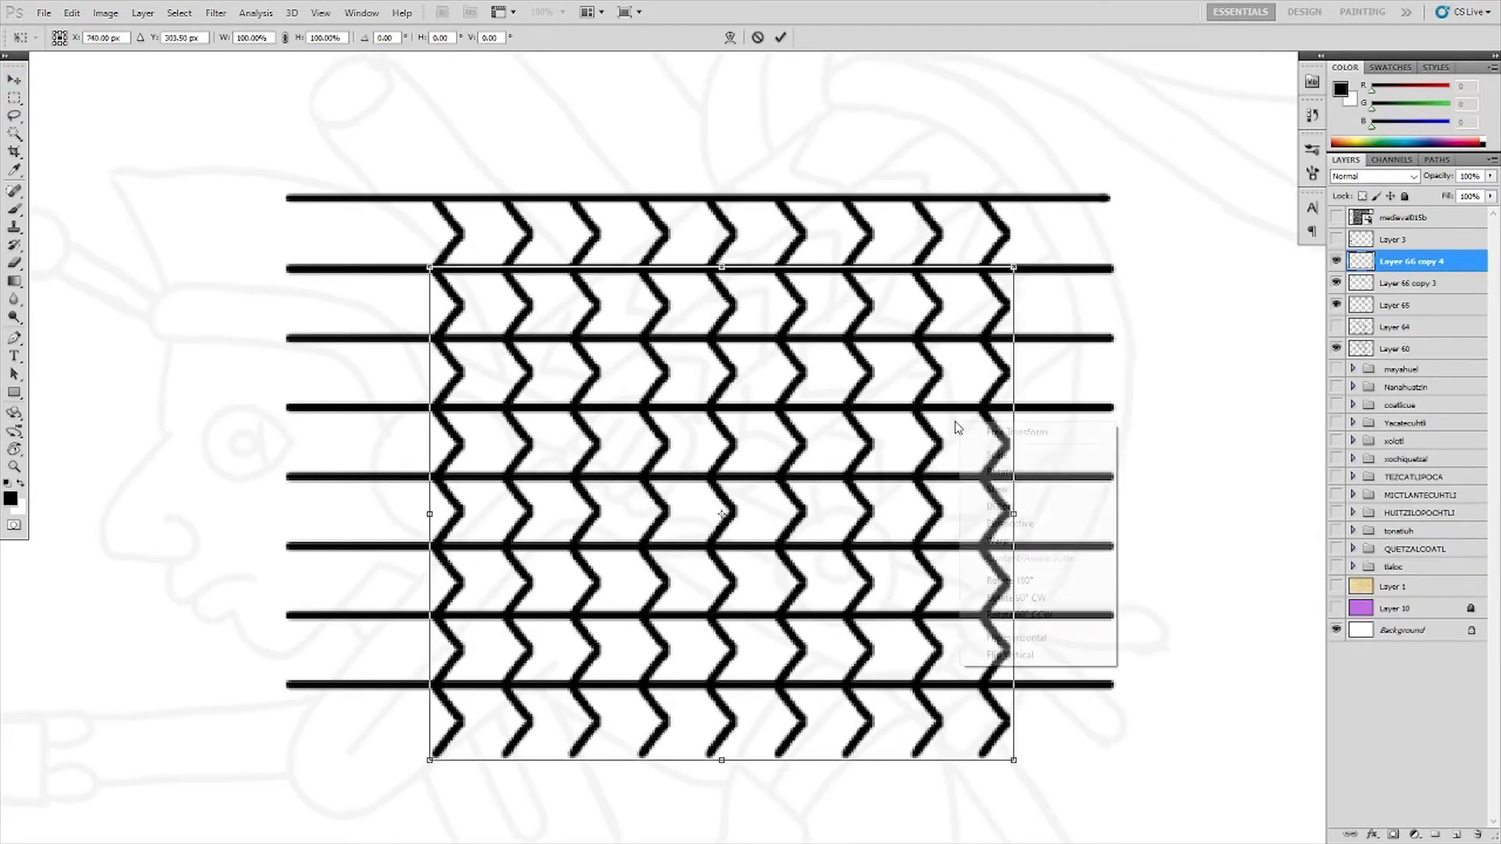
pyautogui.click(1008, 659)
pyautogui.rightClick(967, 582)
pyautogui.click(1013, 590)
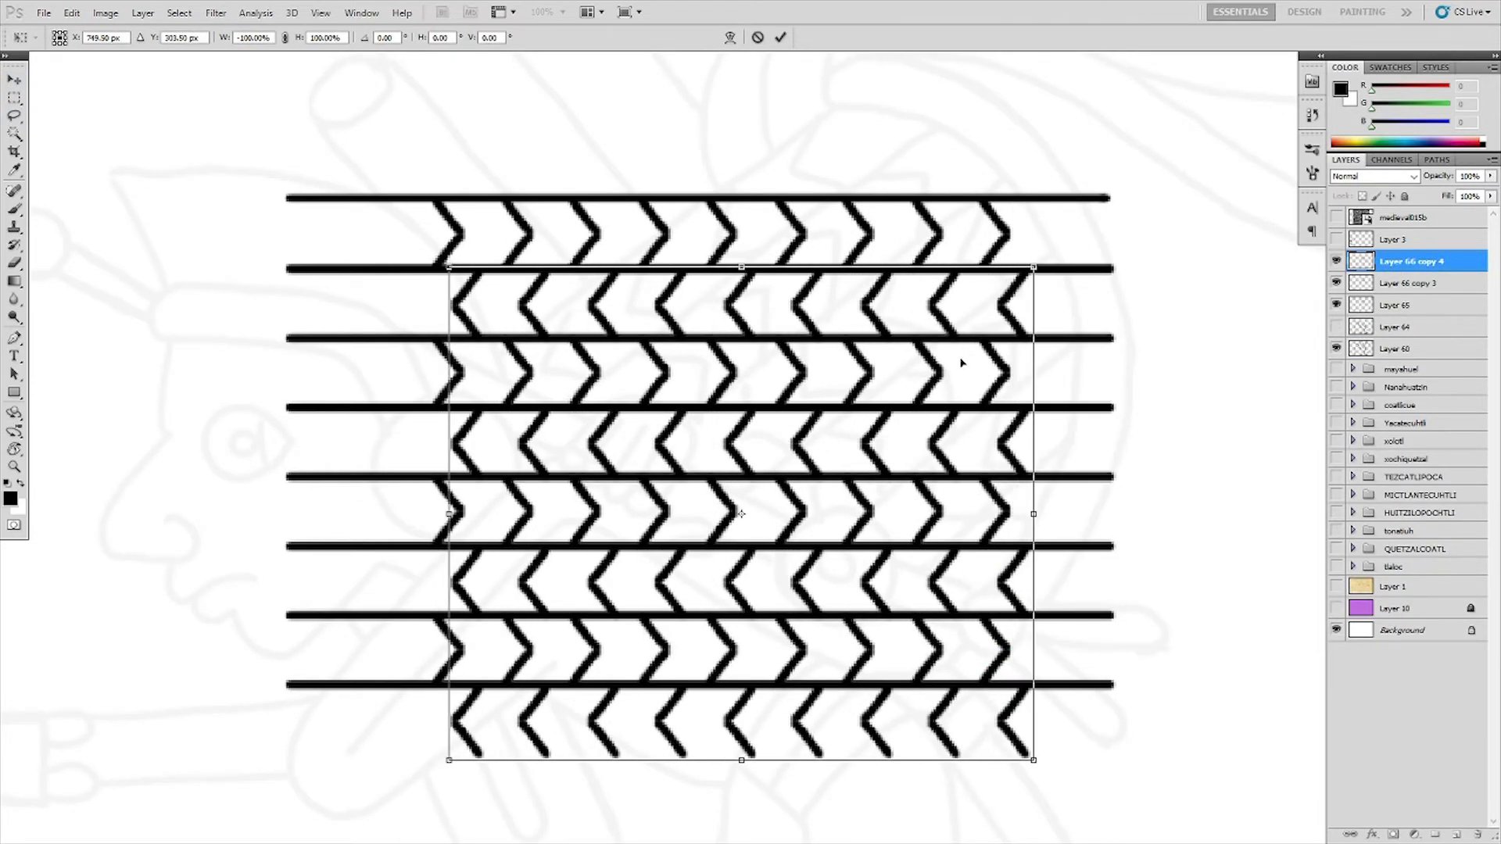
pyautogui.hotkey('ctrl', 'e')
pyautogui.click(670, 324)
# - Rotate the chevron pattern about -35° and place it over the figure's back bundle
pyautogui.scroll(-2, 1014, 223)
pyautogui.hotkey('alt', 'shift', '[')
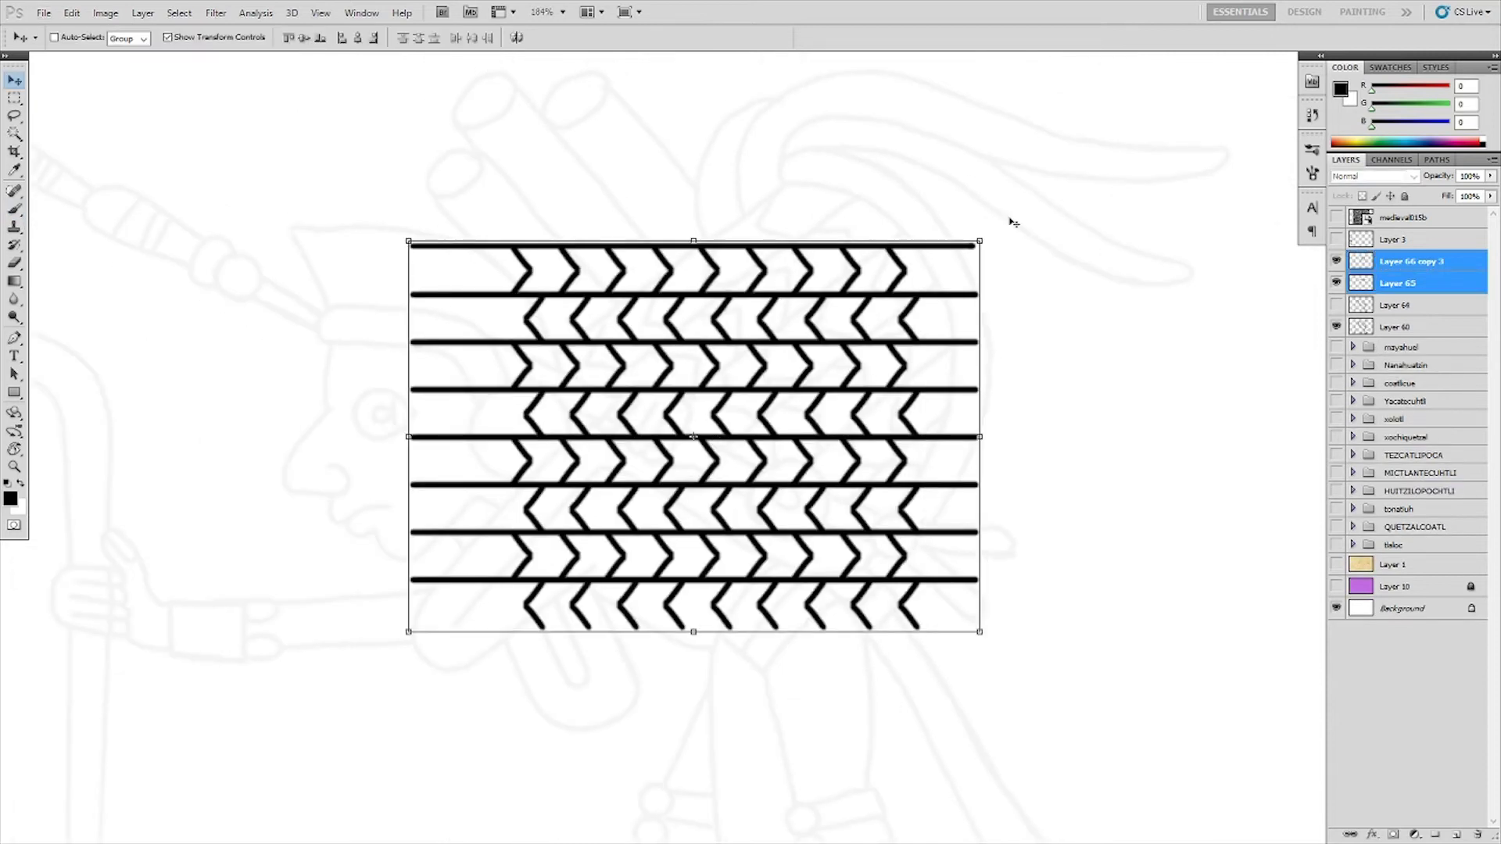
pyautogui.hotkey('ctrl', 't')
pyautogui.moveTo(1015, 223); pyautogui.dragTo(836, 104)
pyautogui.press('Escape')
pyautogui.click(1336, 304)
pyautogui.hotkey('ctrl', 't')
pyautogui.moveTo(980, 227); pyautogui.dragTo(804, 92)
pyautogui.moveTo(809, 288); pyautogui.dragTo(893, 283)
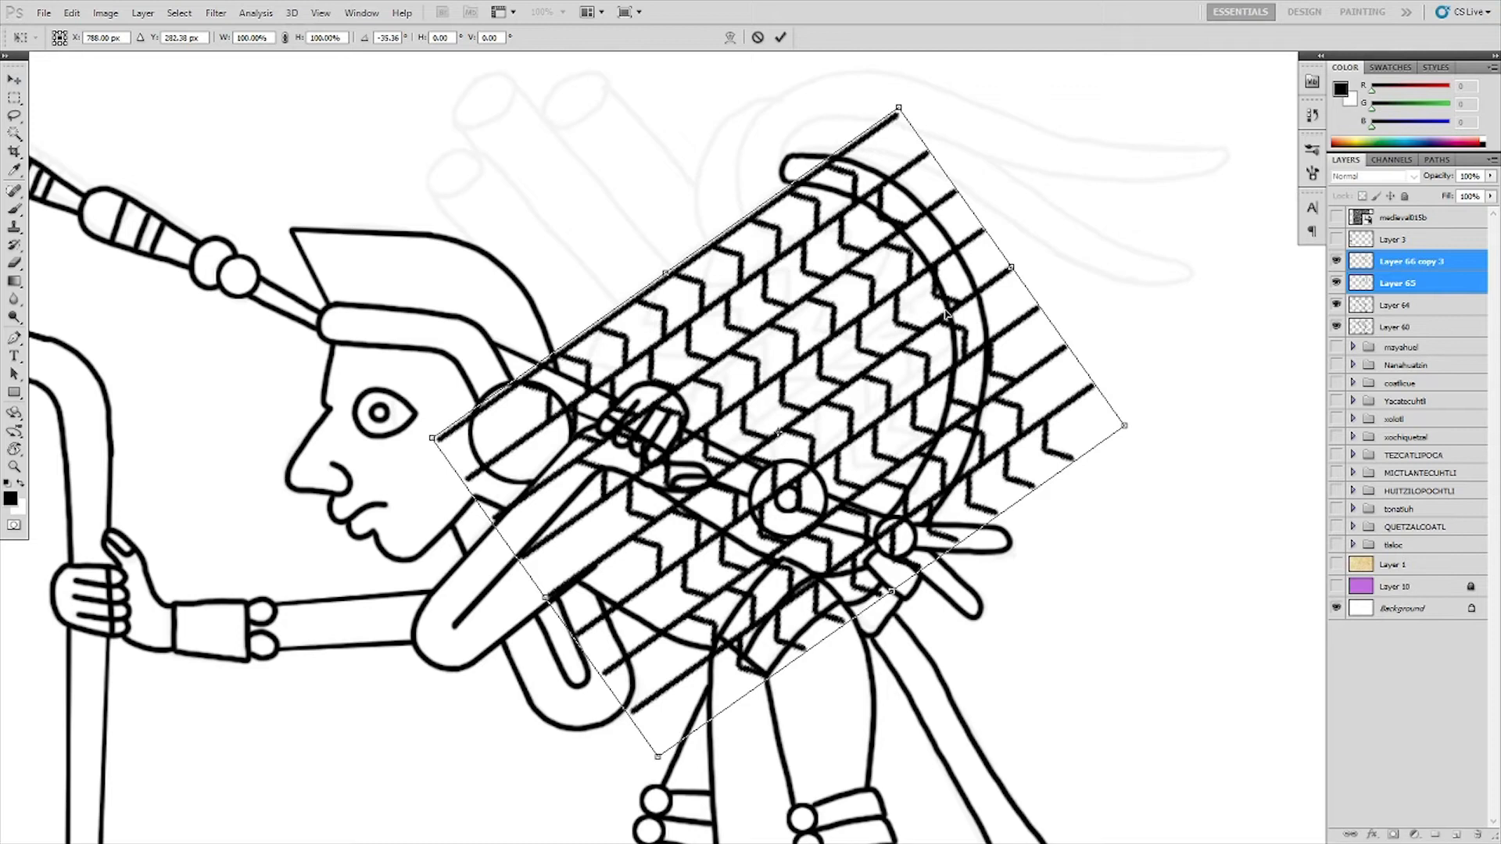
pyautogui.press('Return')
# - Merge the pattern layers and Magic Wand the blank area around the figure
pyautogui.hotkey('ctrl', 'e')
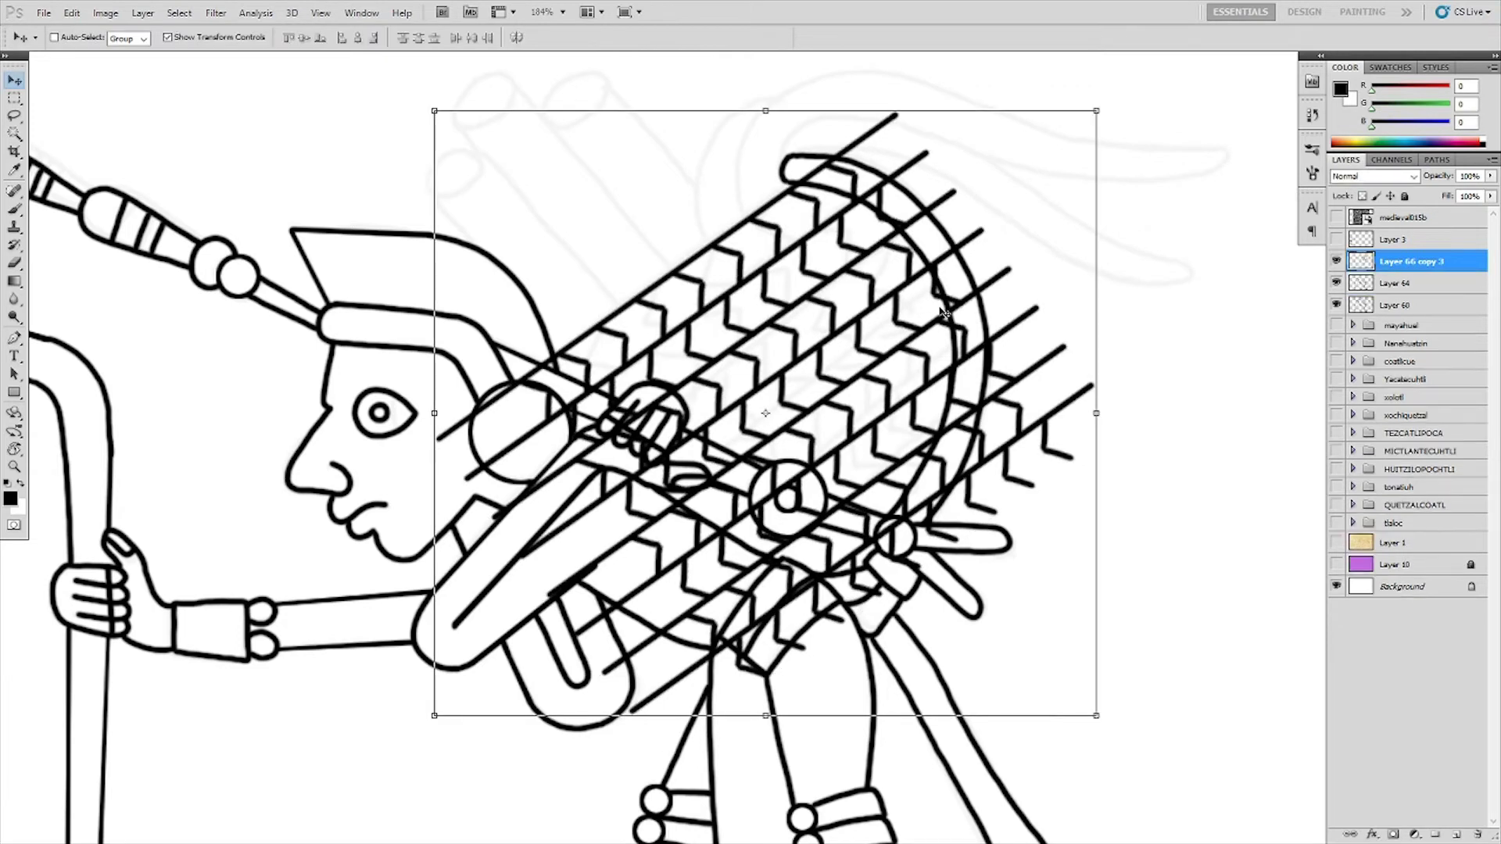
pyautogui.press('w')
pyautogui.click(1180, 496)
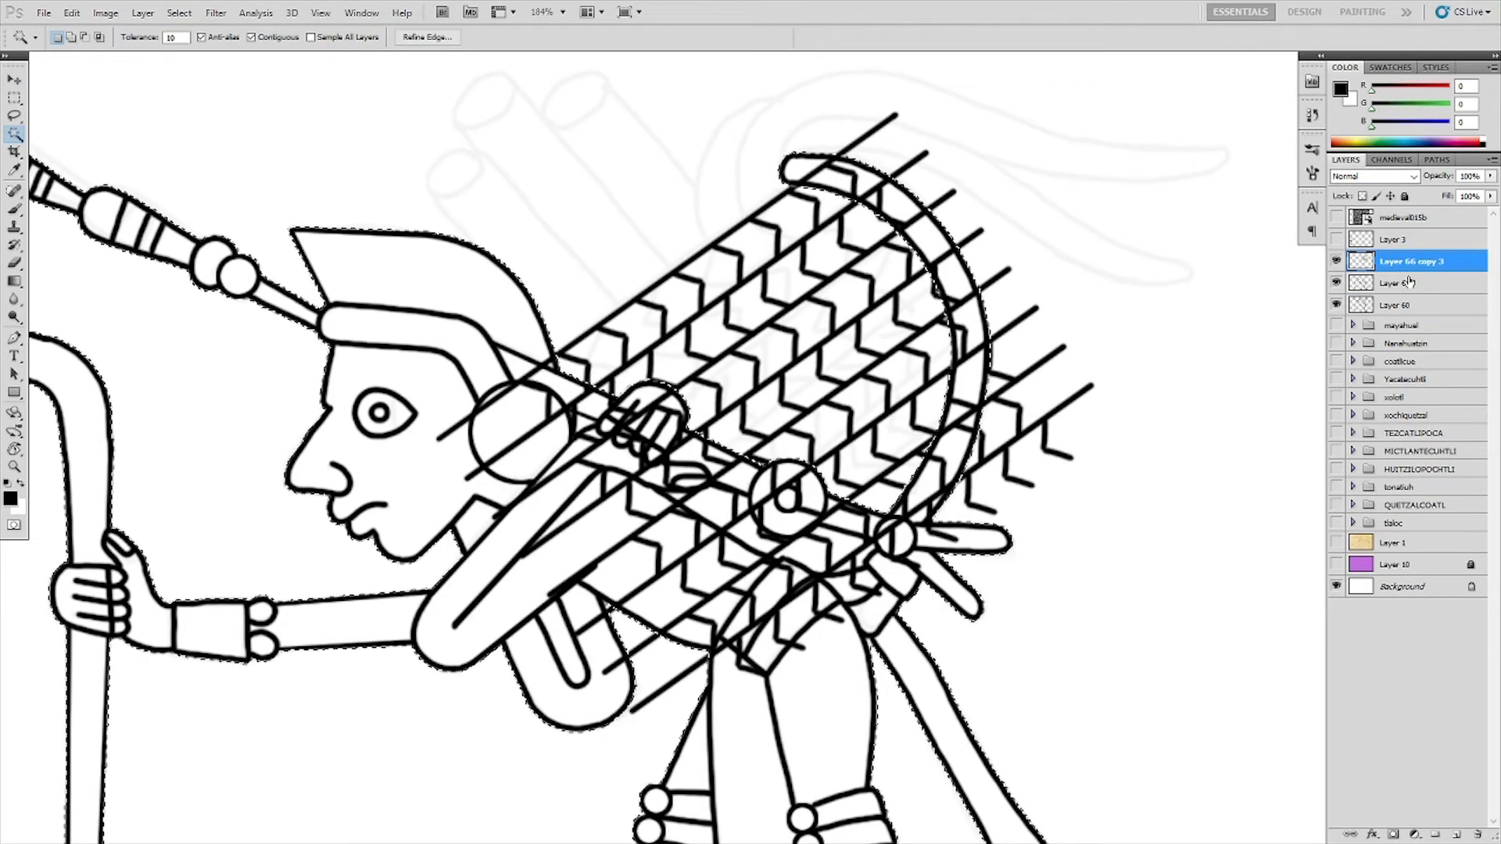
# - Expand the figure selection and delete the chevron pattern overlapping the figure
pyautogui.click(179, 12)
pyautogui.click(811, 282)
pyautogui.click(1410, 261)
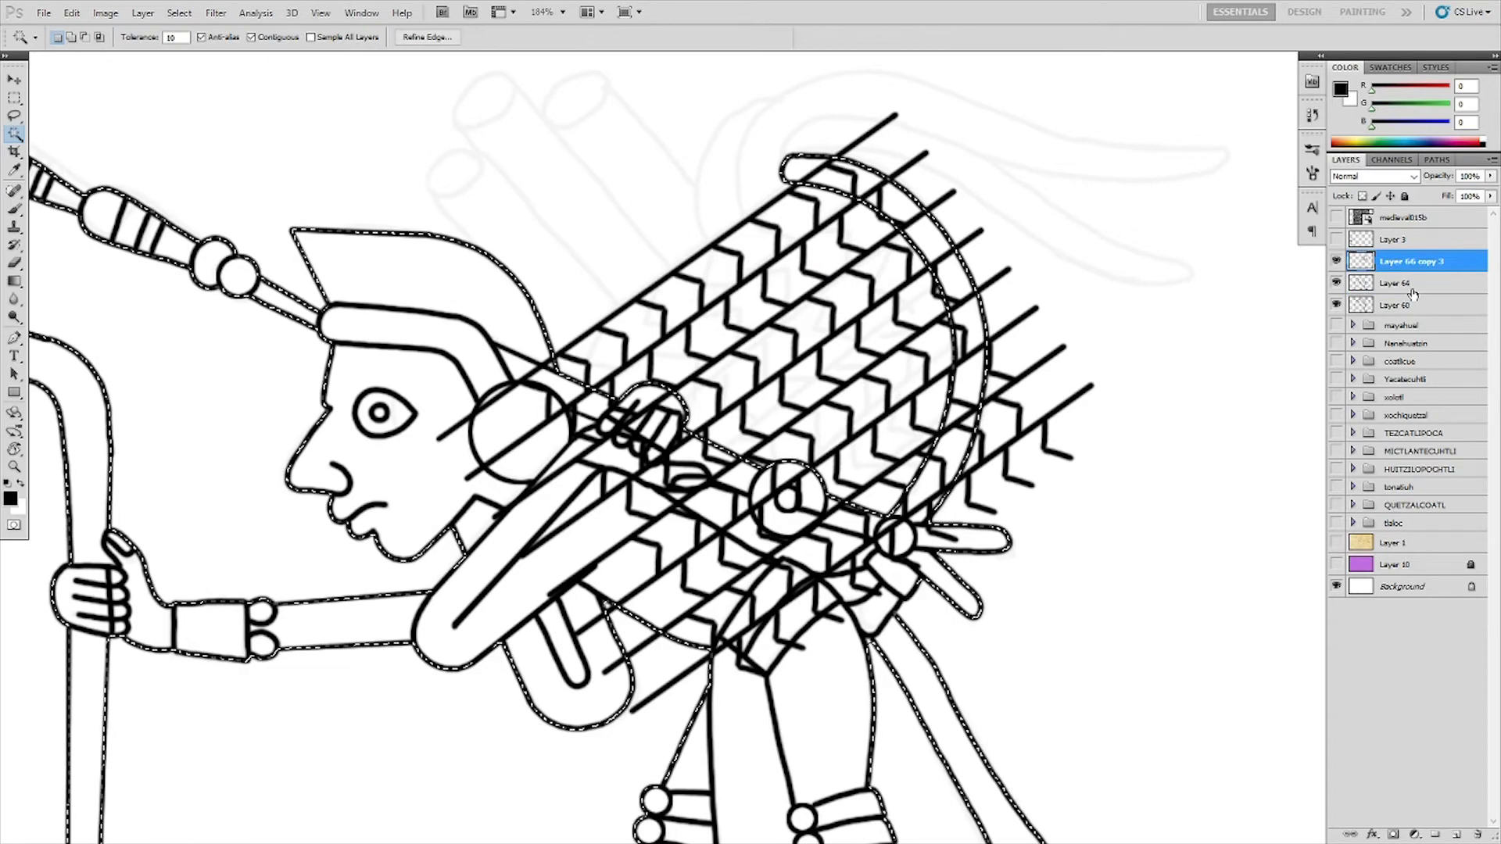
pyautogui.press('Delete')
pyautogui.hotkey('ctrl', 'd')
pyautogui.click(14, 210)
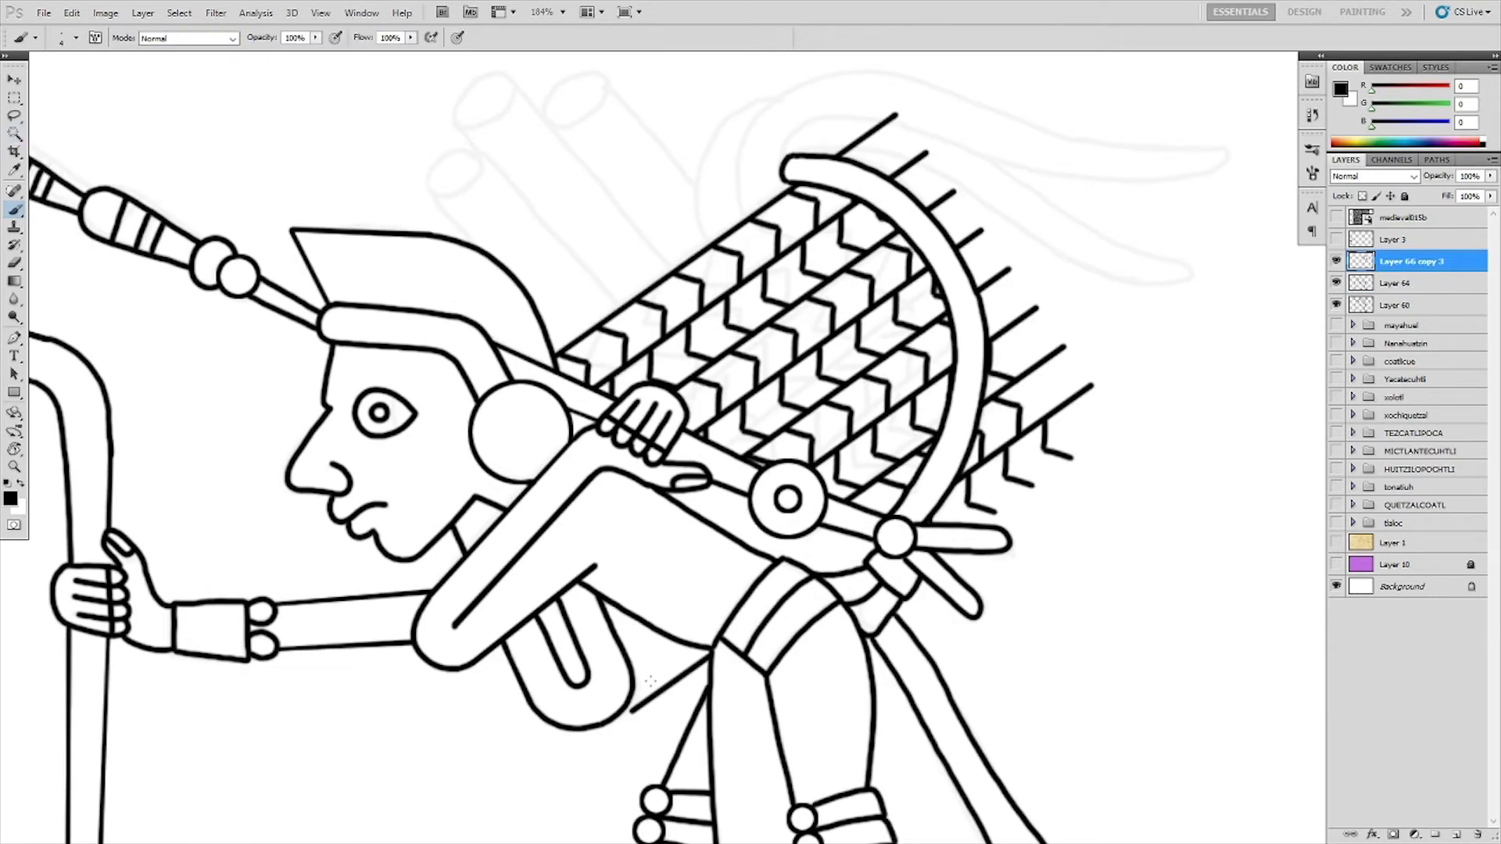
# - Lasso and delete the pattern lines lying right of the arc
pyautogui.press('l')
pyautogui.moveTo(974, 561); pyautogui.dragTo(877, 196)
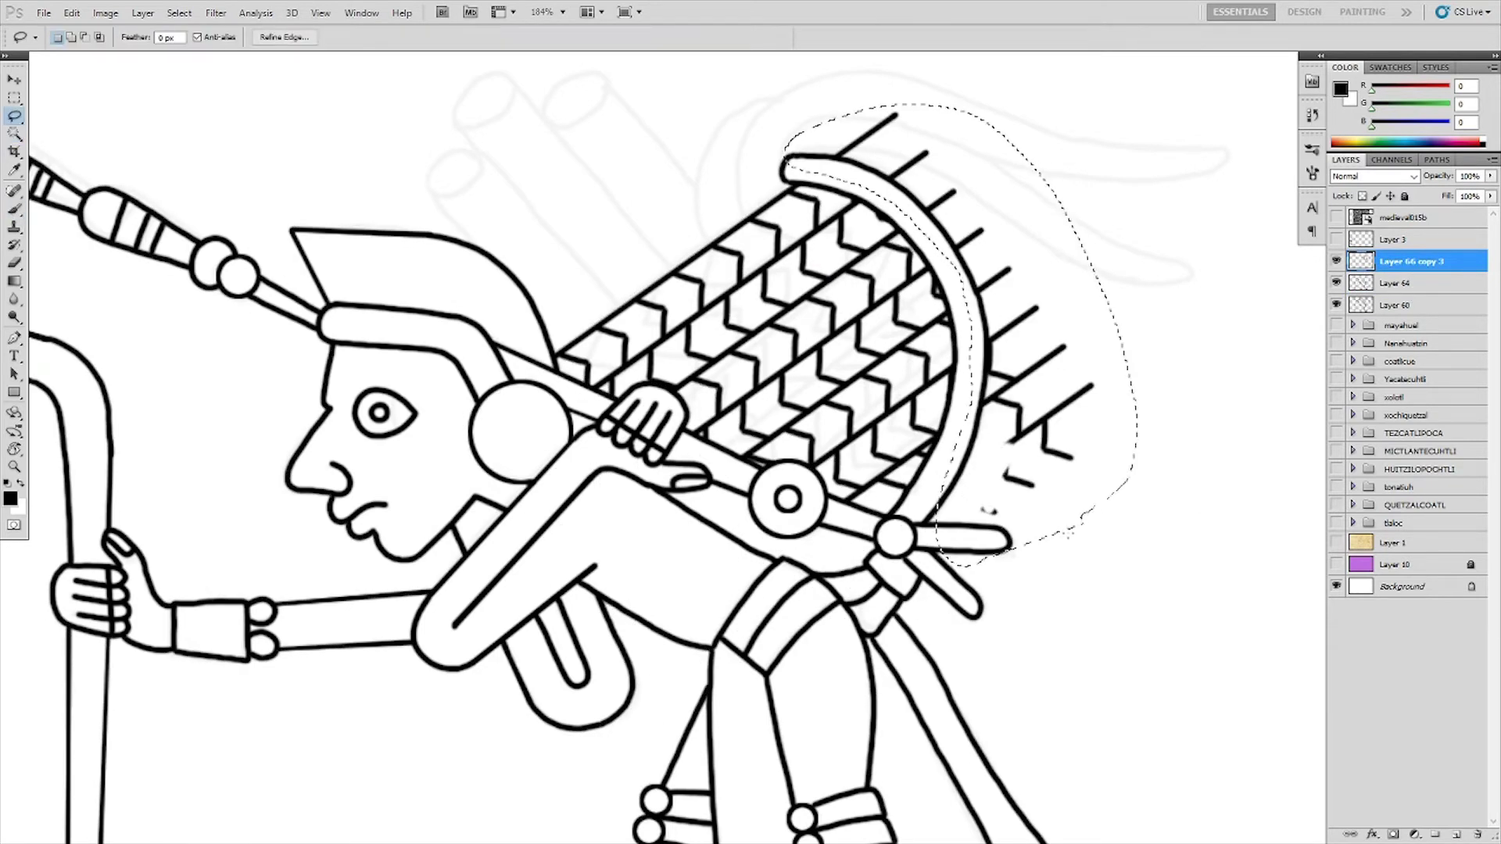
pyautogui.press('Delete')
pyautogui.hotkey('ctrl', 'd')
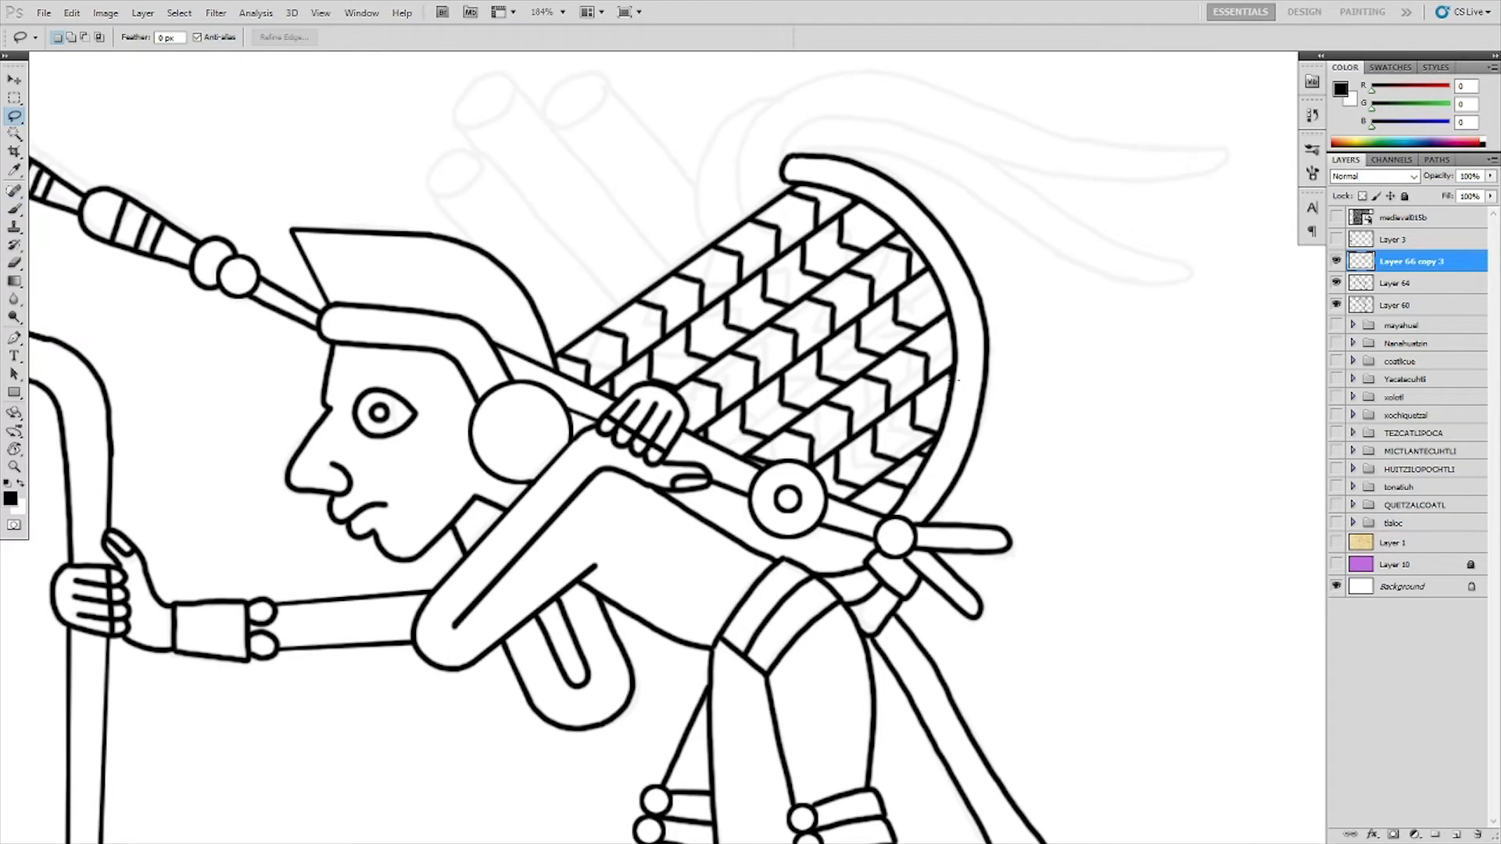
pyautogui.hotkey('ctrl', '0')
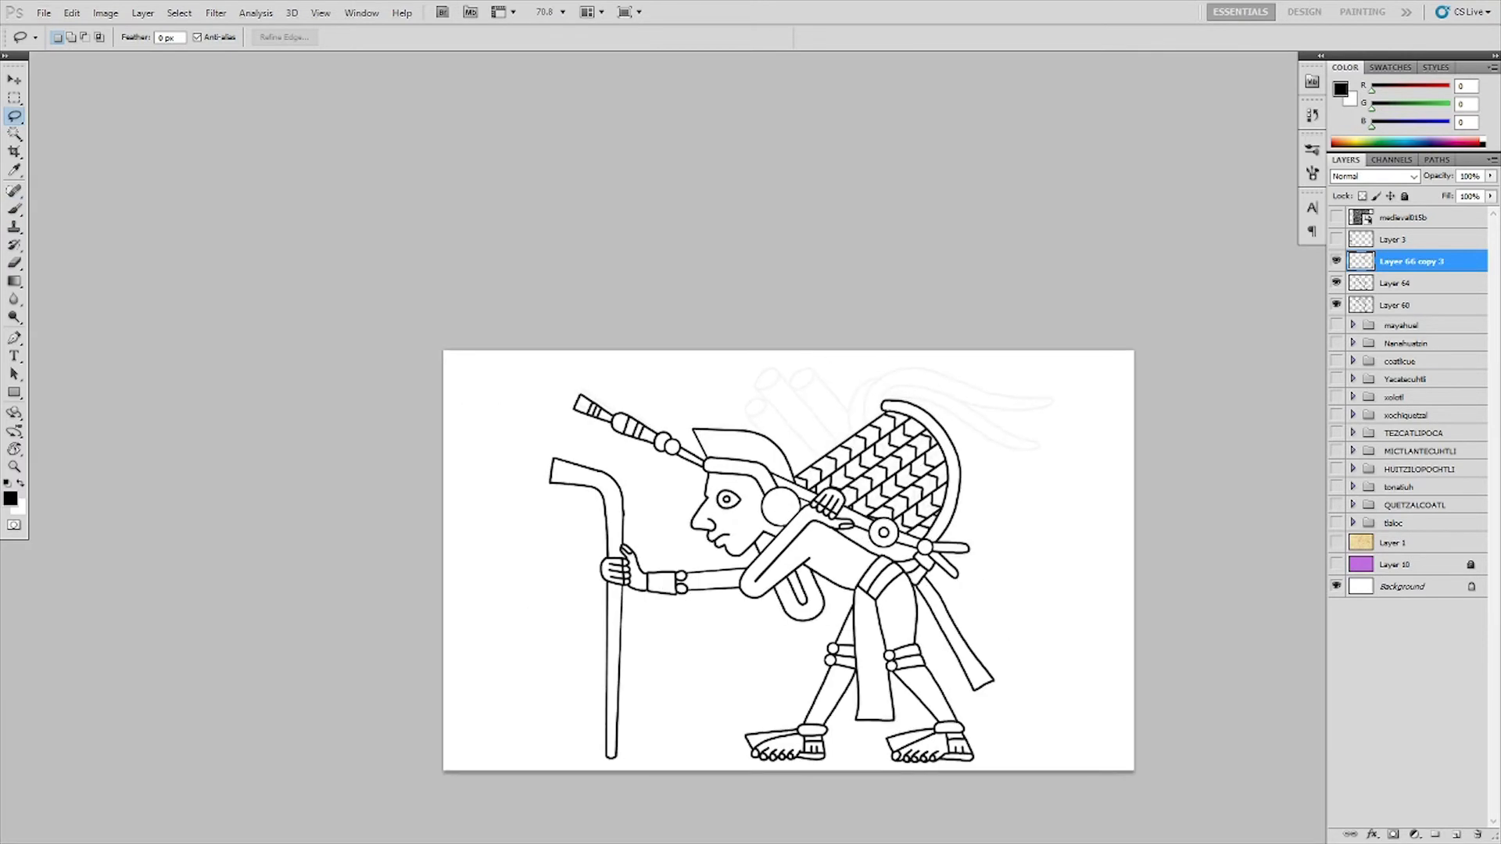
# - Brush a curving plume stroke off the top of the arc
pyautogui.scroll(2, 856, 237)
pyautogui.press('b')
pyautogui.scroll(2, 500, 516)
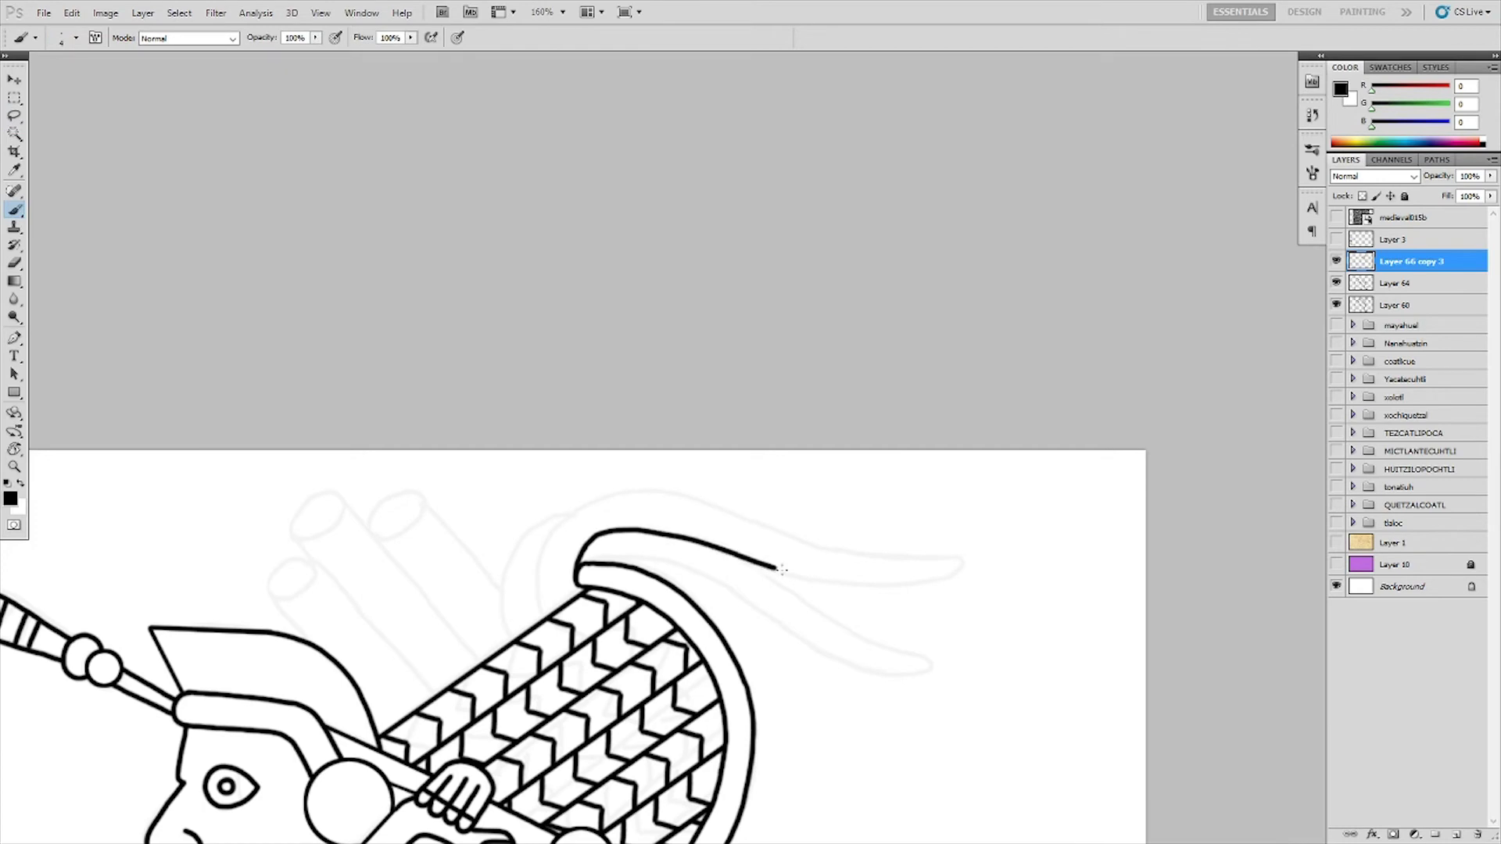
pyautogui.moveTo(780, 568); pyautogui.dragTo(942, 583)
pyautogui.scroll(1, 871, 549)
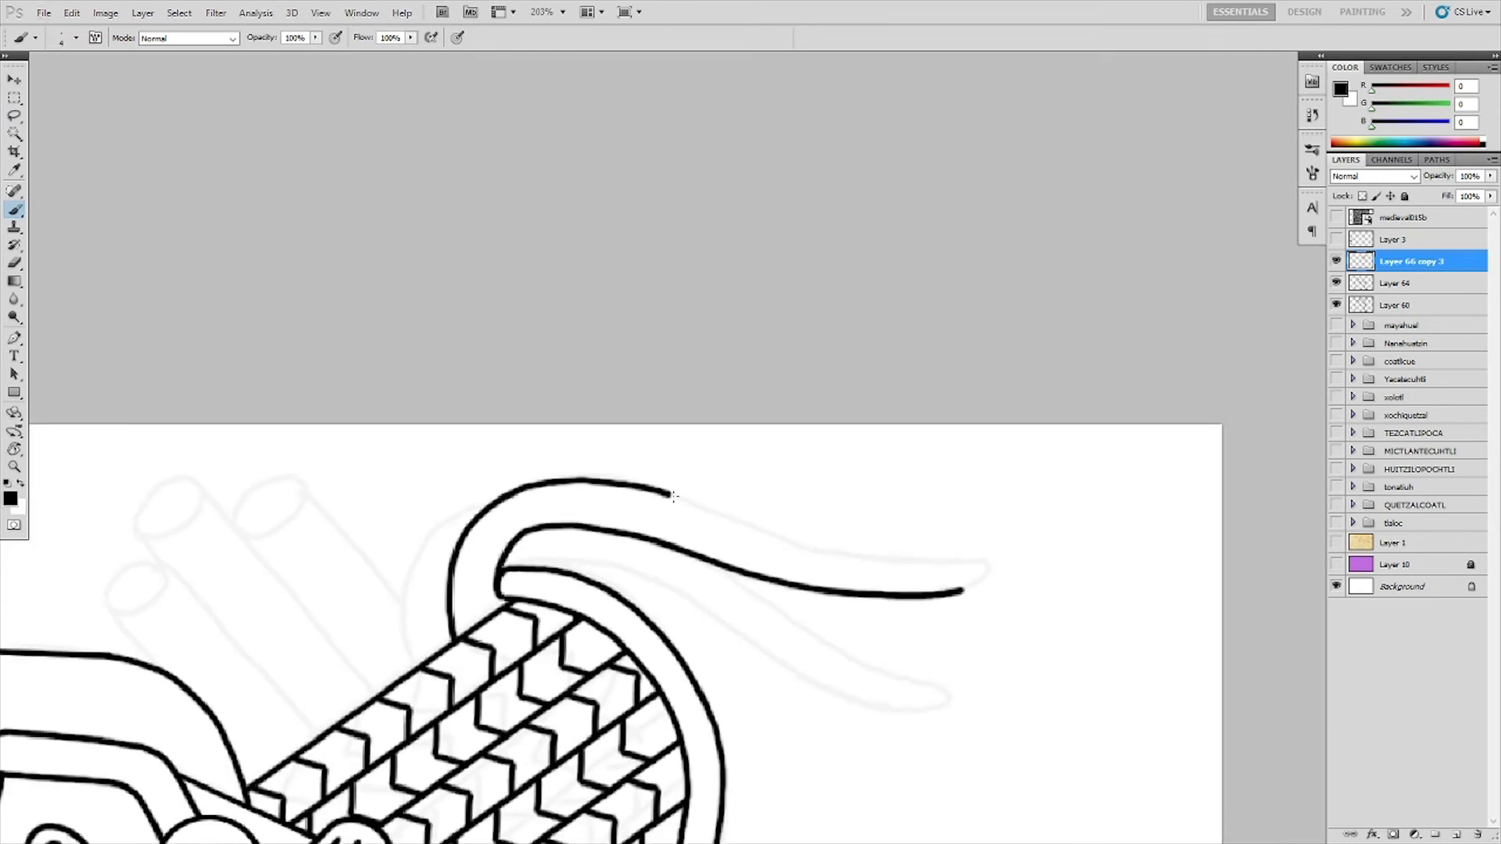
# - Zoom and pan the view to show more of the drawing's left side
pyautogui.scroll(-2, 906, 522)
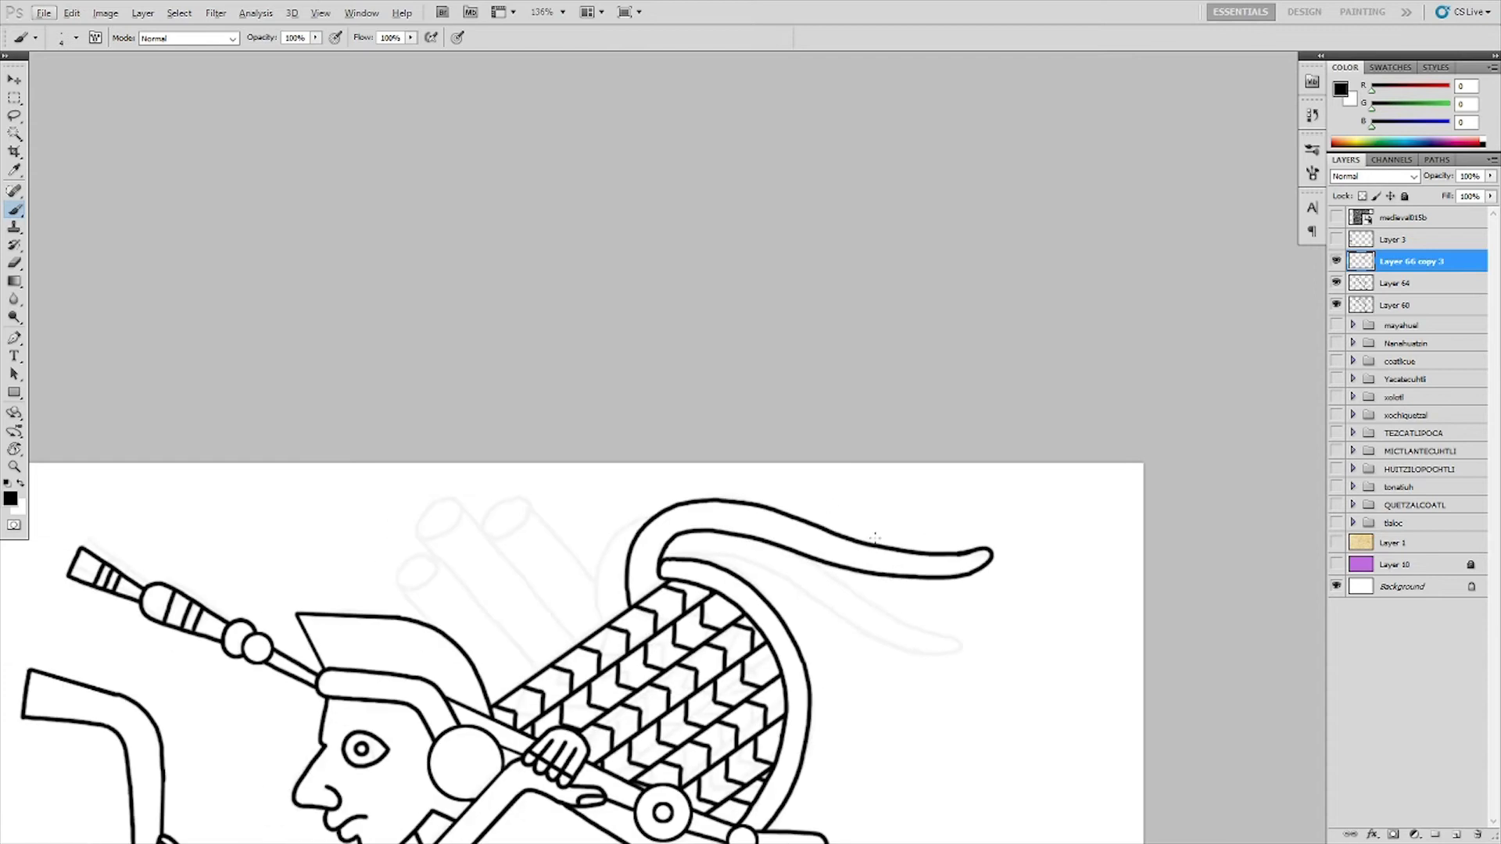
pyautogui.scroll(2, 513, 517)
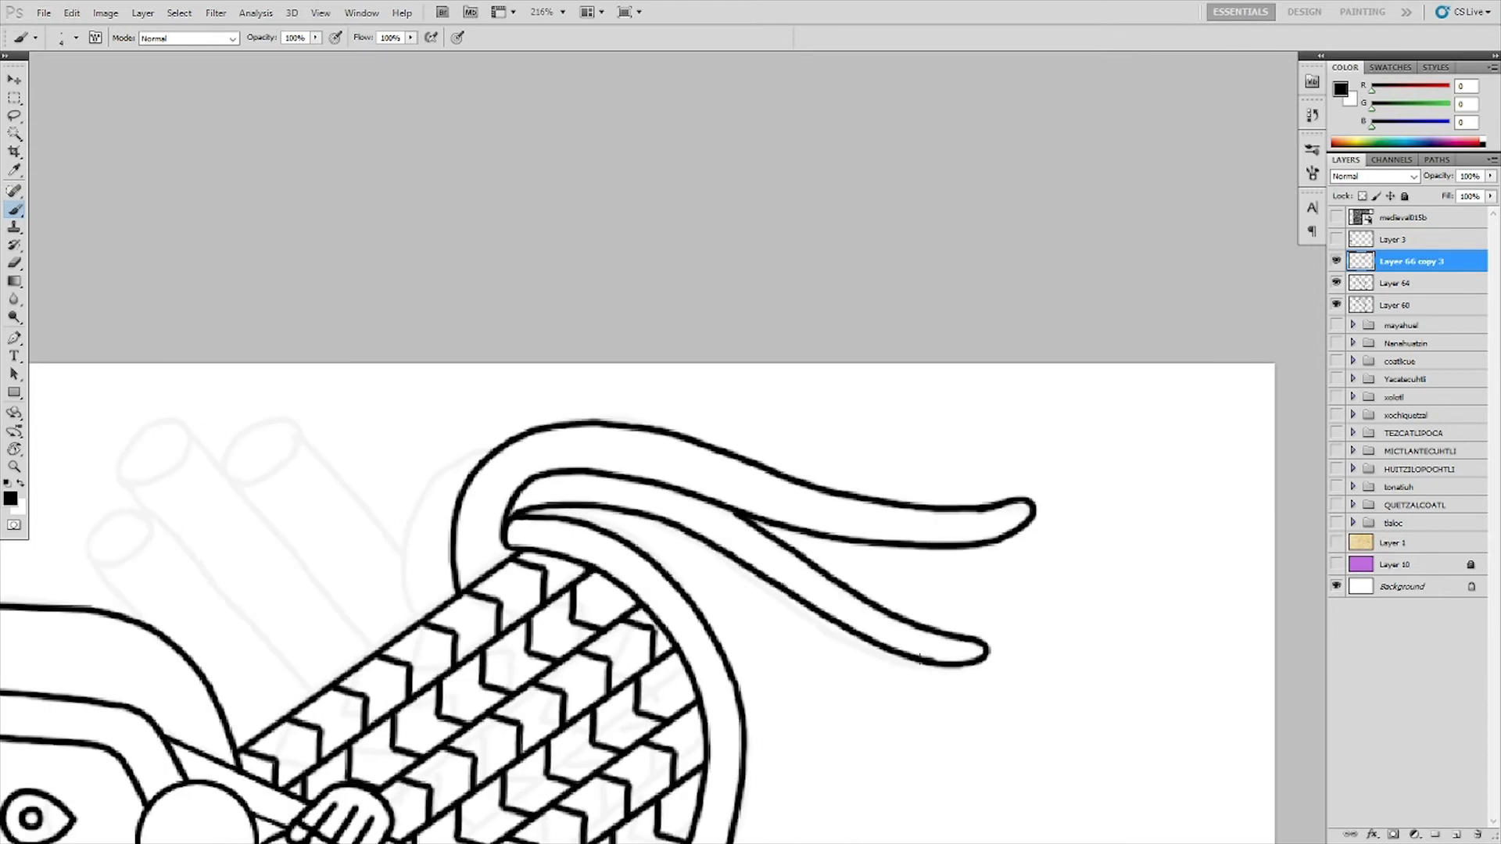
pyautogui.scroll(-2, 926, 651)
pyautogui.scroll(2, 507, 467)
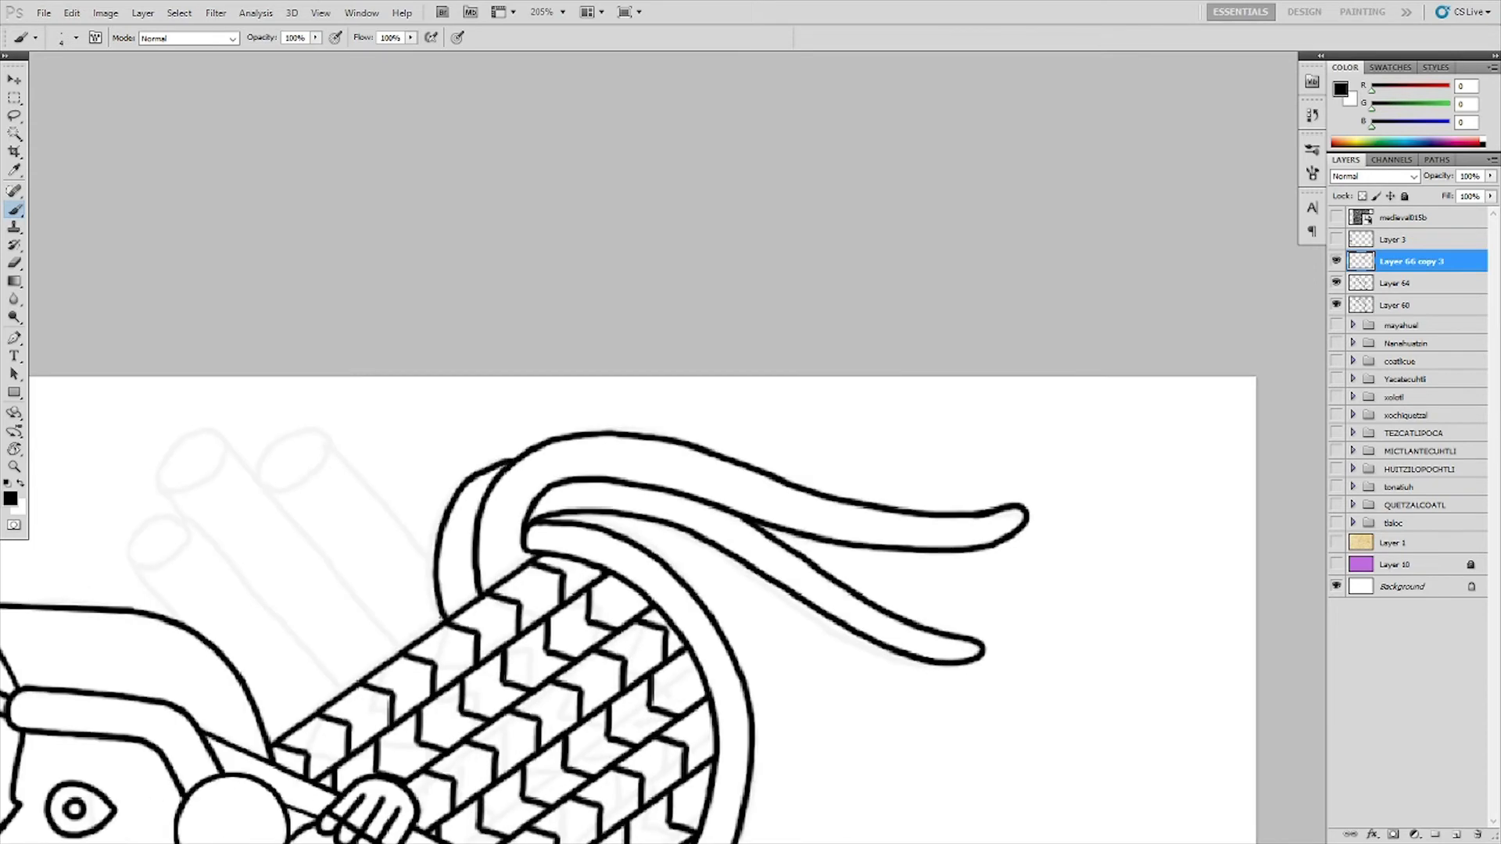
pyautogui.moveTo(192, 524); pyautogui.dragTo(571, 493)
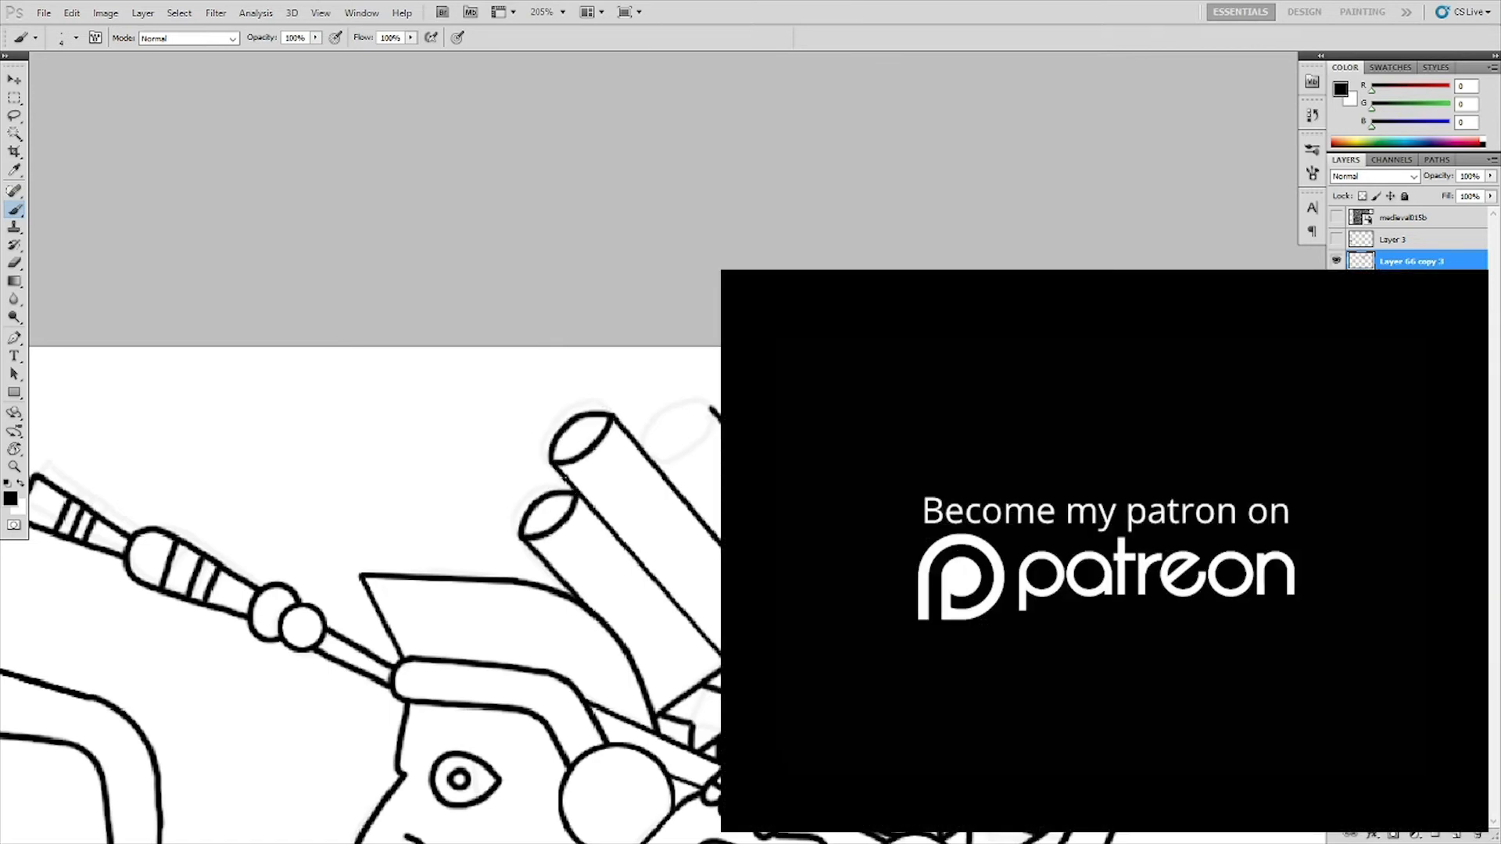
# - Zoom out and switch to the Magic Wand to select areas by colour
pyautogui.keyDown('alt'); pyautogui.scroll(-5, 665, 336); pyautogui.keyUp('alt')
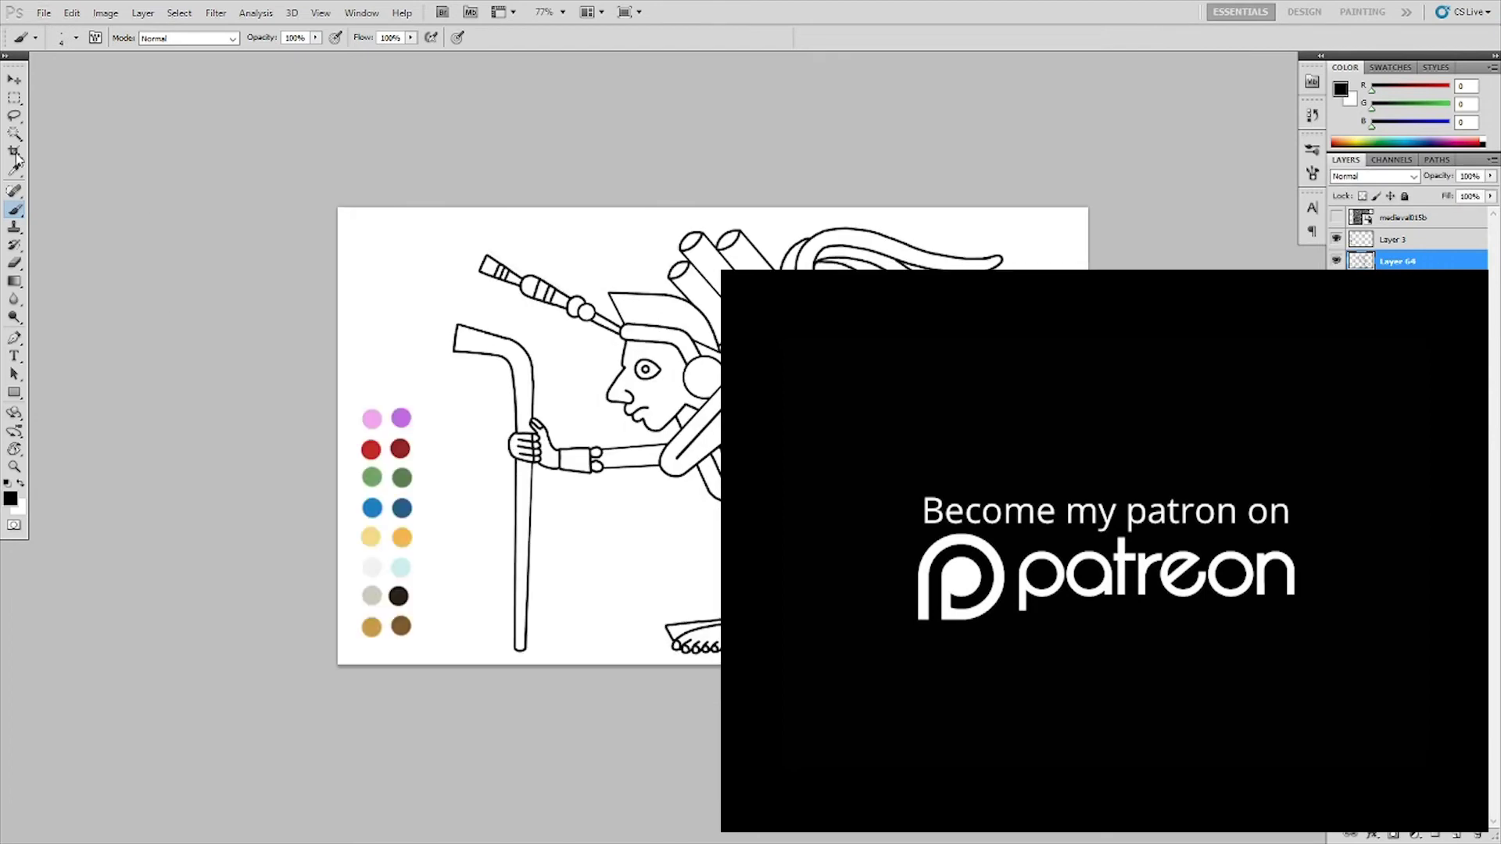
pyautogui.click(15, 134)
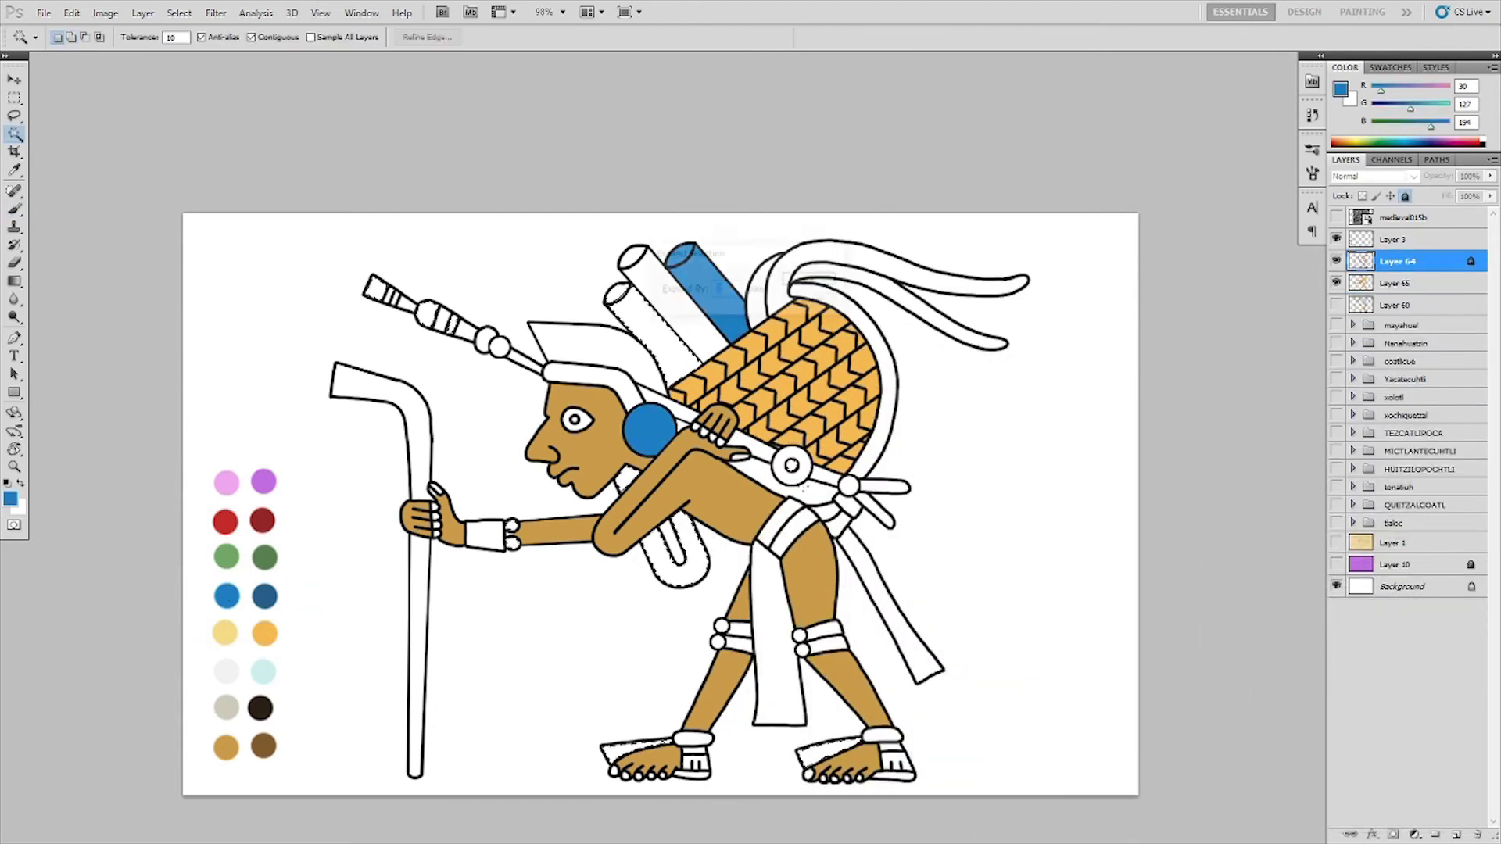
# - Fill the hair with dark brown and the disc with pale yellow
pyautogui.click(260, 707)
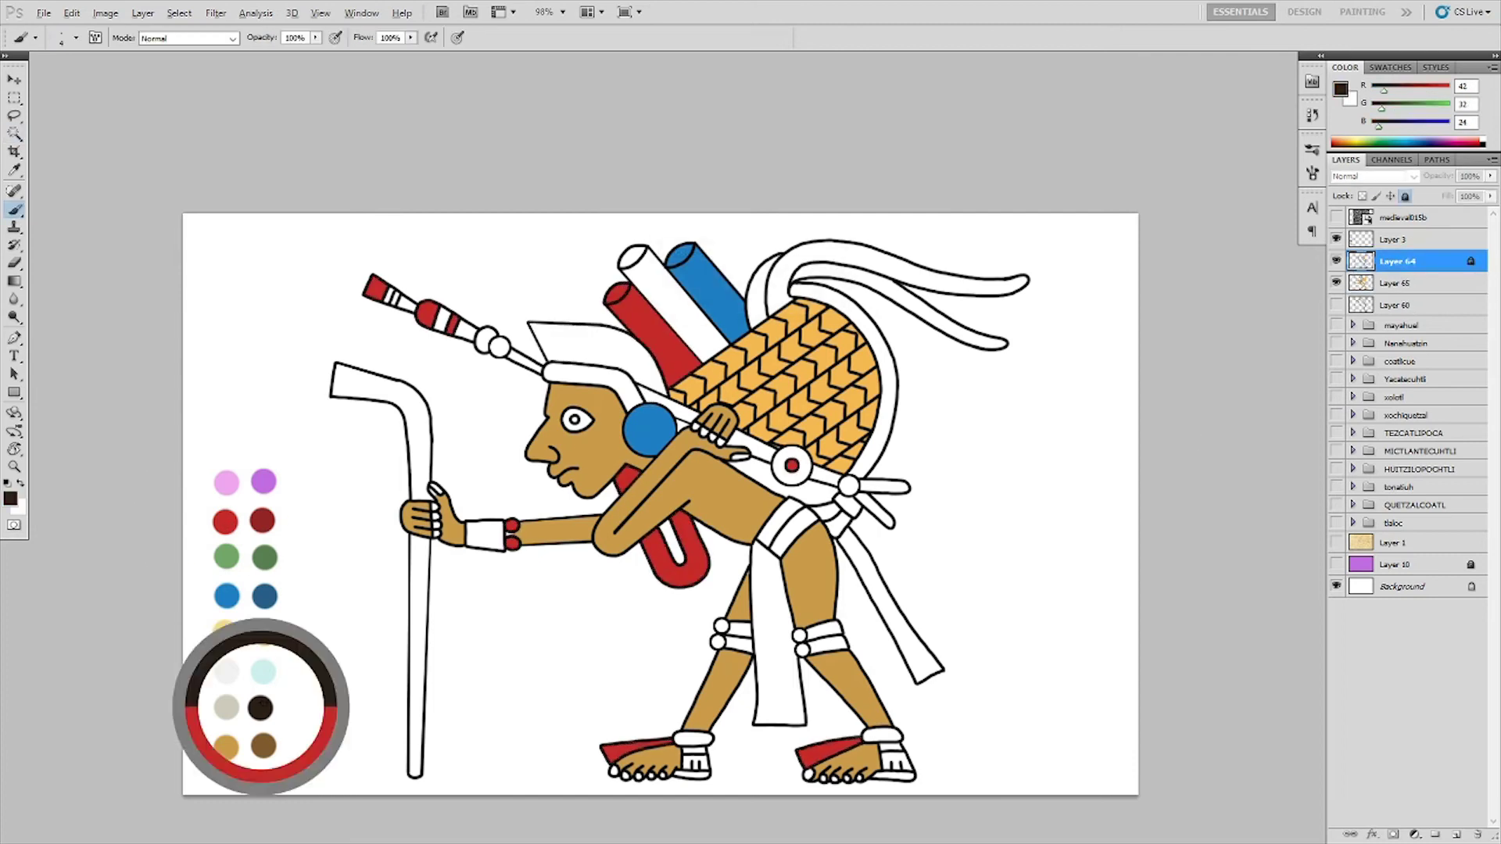
pyautogui.hotkey('alt', 'BackSpace')
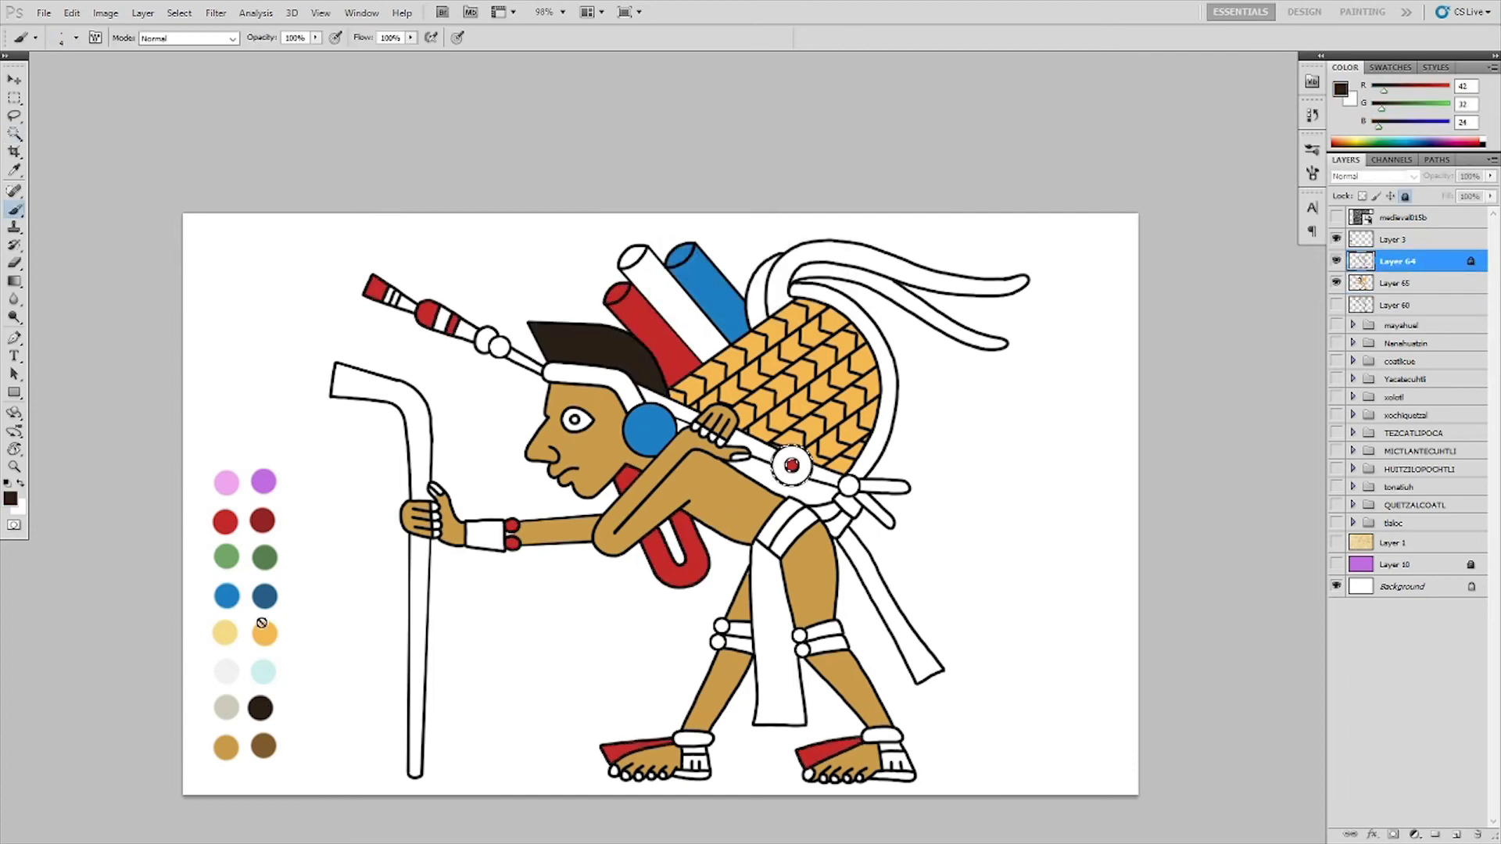
pyautogui.click(225, 633)
pyautogui.click(792, 455)
pyautogui.hotkey('alt', 'BackSpace')
# - Fill the staff area with dark brown on the colour layer
pyautogui.keyDown('shift'); pyautogui.click(417, 586); pyautogui.keyUp('shift')
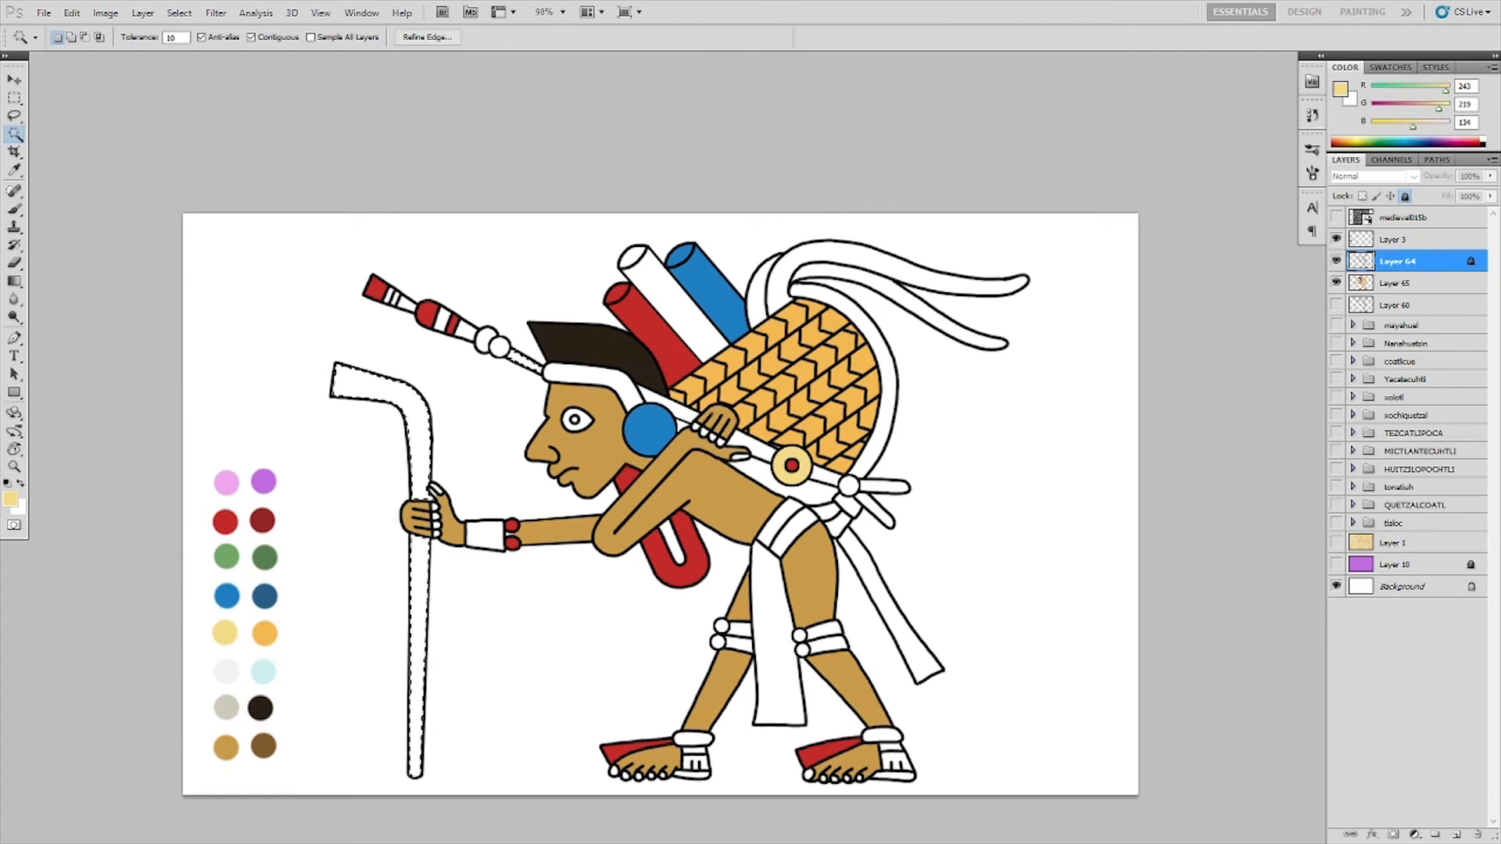
pyautogui.press('b')
pyautogui.keyDown('alt'); pyautogui.click(264, 747); pyautogui.keyUp('alt')
pyautogui.click(1397, 283)
pyautogui.hotkey('alt', 'BackSpace')
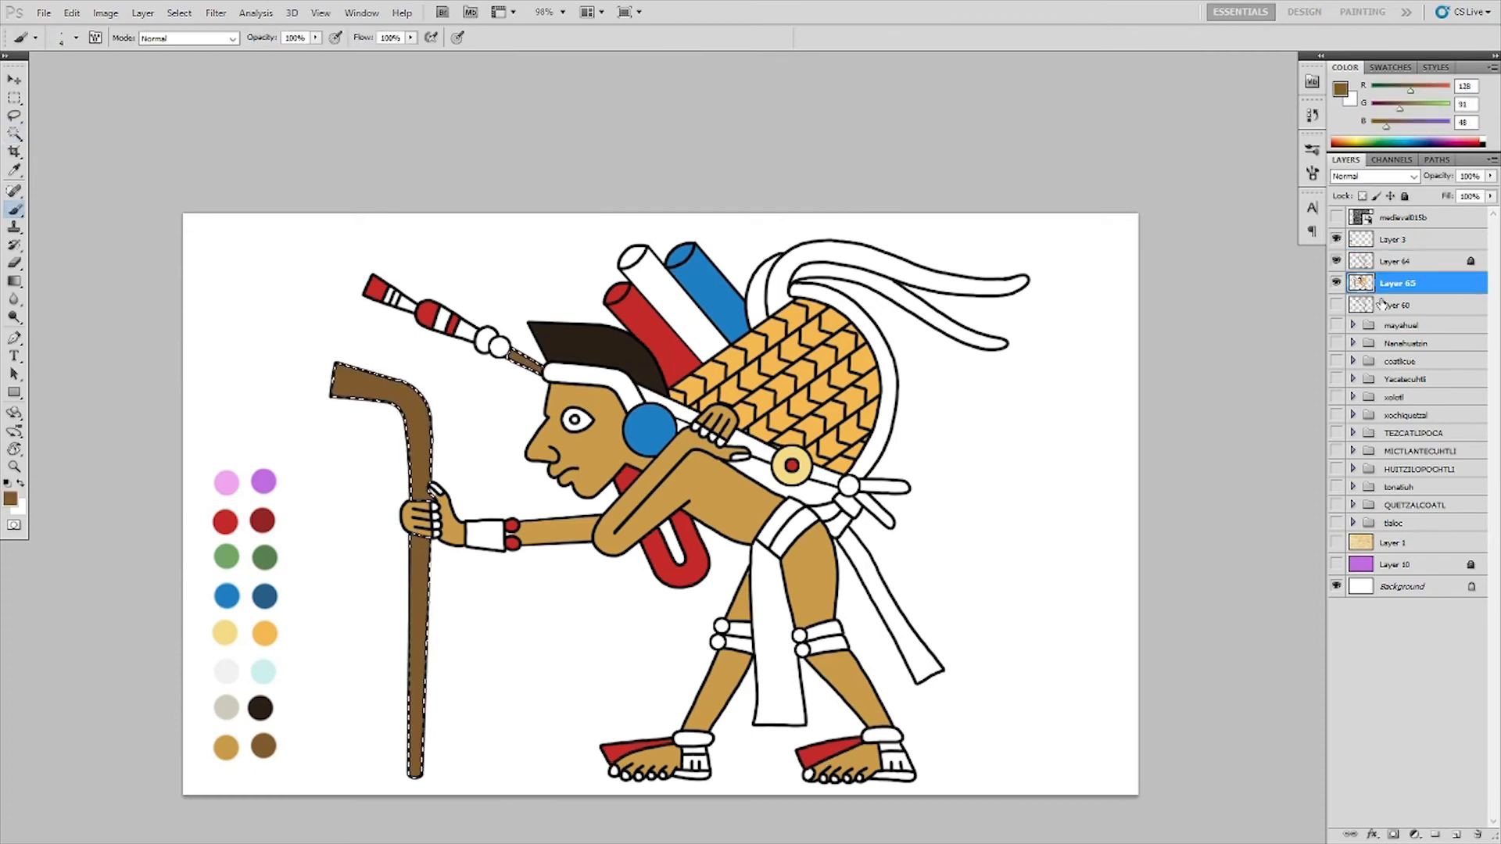
pyautogui.press('w')
pyautogui.hotkey('ctrl', 'd')
# - Fill the strip under the basket with blue
pyautogui.scroll(1, 1211, 462)
pyautogui.hotkey('alt', ']')
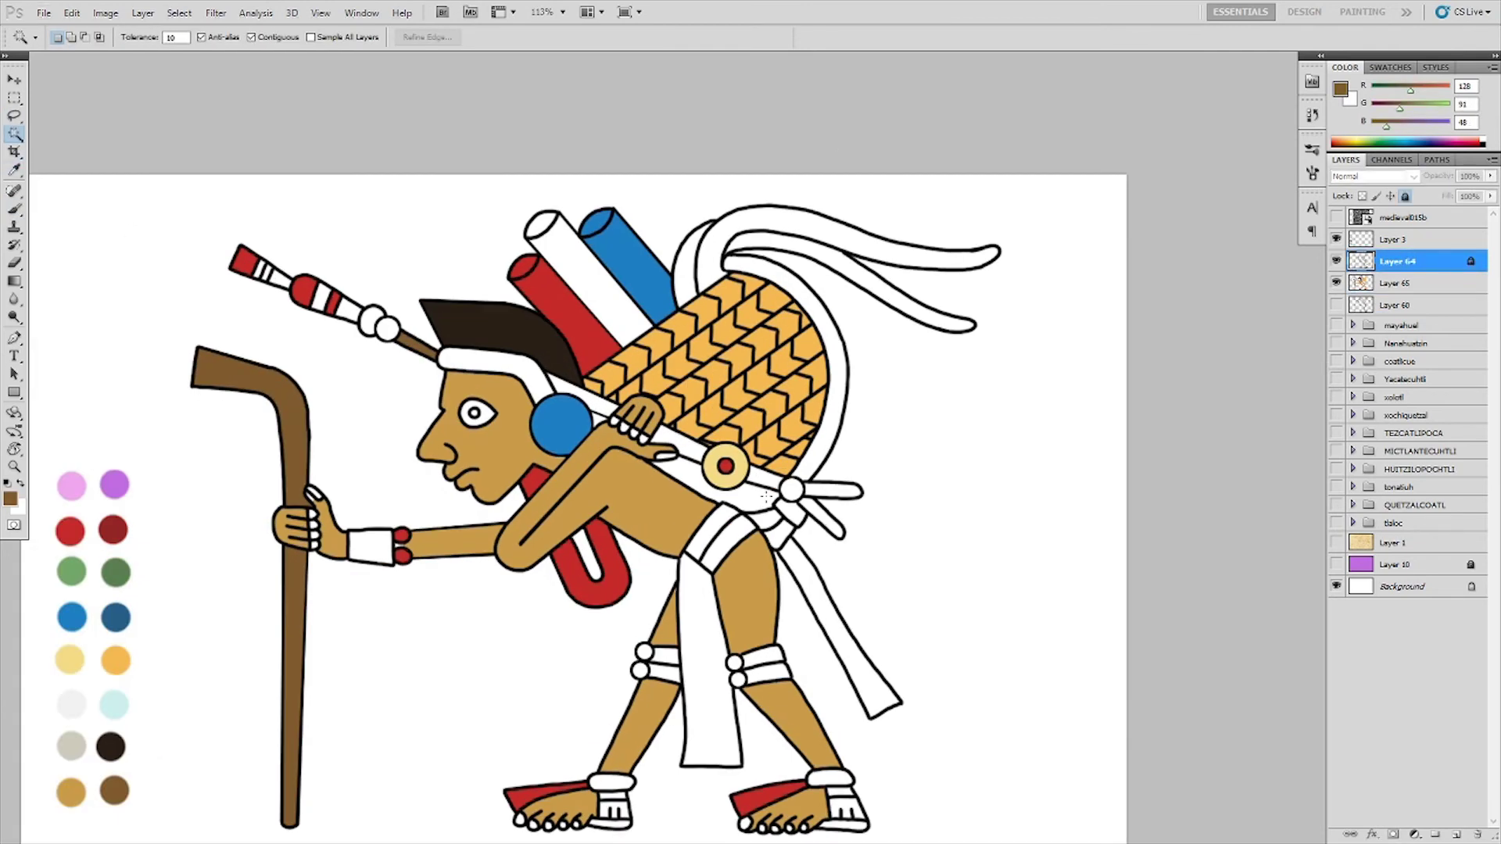
pyautogui.press('b')
pyautogui.keyDown('alt'); pyautogui.click(71, 618); pyautogui.keyUp('alt')
pyautogui.hotkey('alt', '[')
pyautogui.hotkey('alt', 'BackSpace')
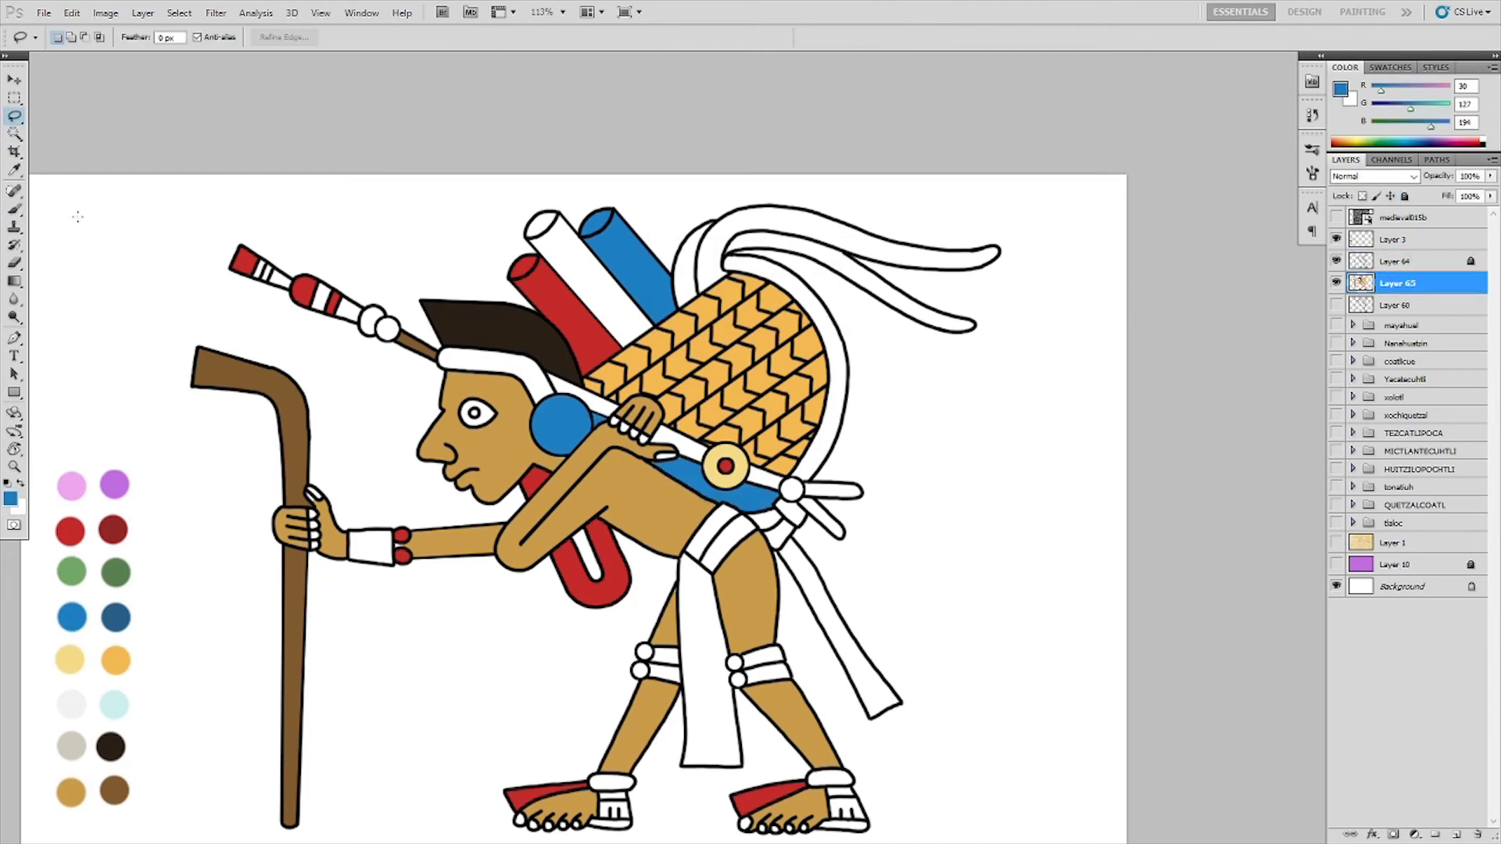
pyautogui.hotkey('alt', ']')
# - Select the white feather and tube and fill them with green
pyautogui.click(808, 225)
pyautogui.keyDown('shift'); pyautogui.click(551, 235); pyautogui.keyUp('shift')
pyautogui.scroll(-2, 437, 472)
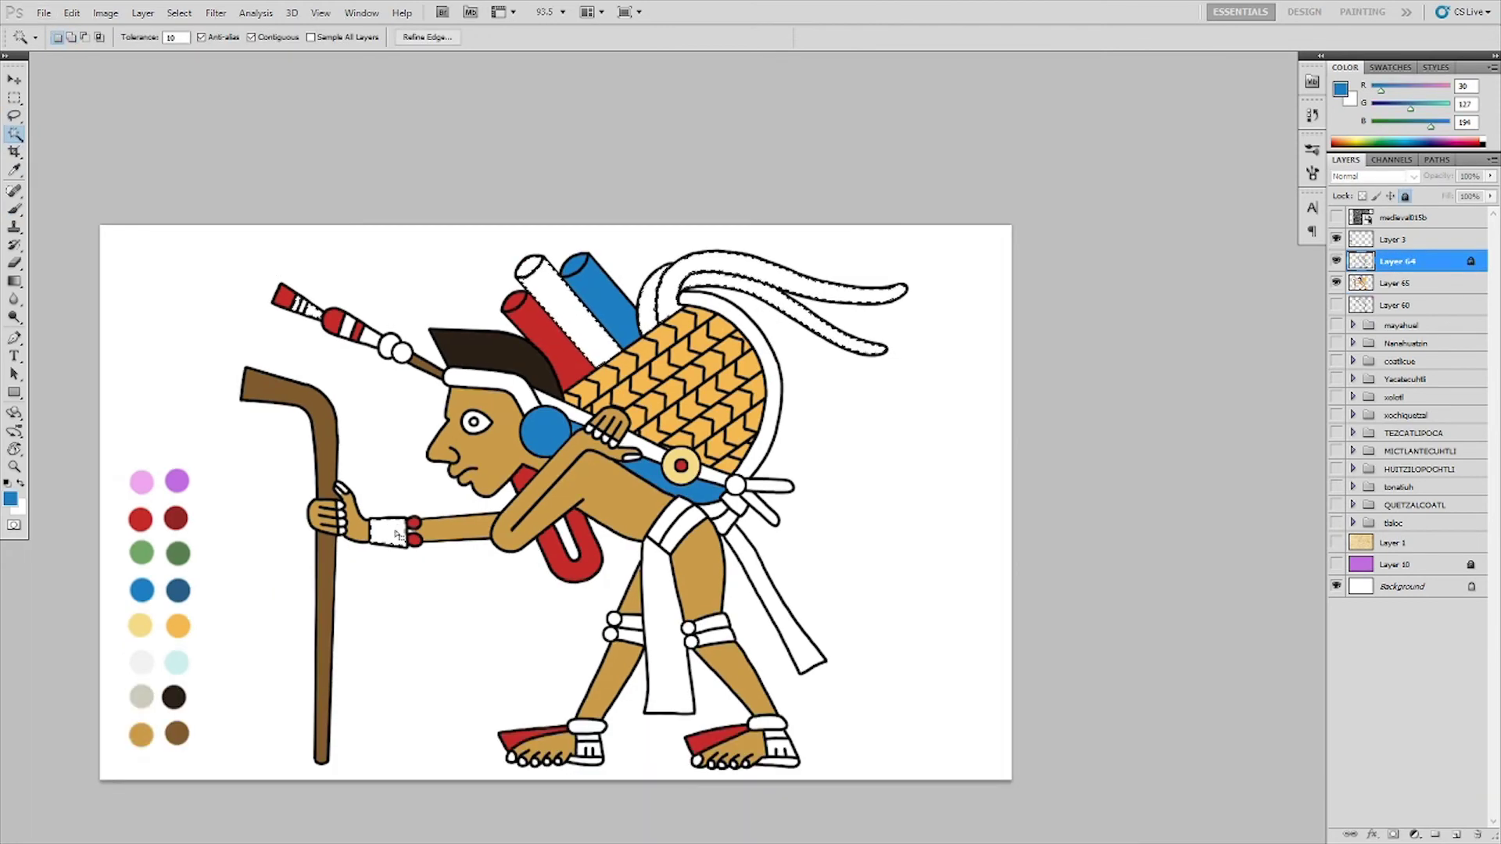
pyautogui.press('b')
pyautogui.keyDown('alt'); pyautogui.click(141, 553); pyautogui.keyUp('alt')
pyautogui.hotkey('alt', 'BackSpace')
pyautogui.hotkey('alt', '[')
pyautogui.hotkey('ctrl', 'd')
# - Fill the knee beads with pale yellow
pyautogui.hotkey('alt', ']')
pyautogui.scroll(1, 639, 559)
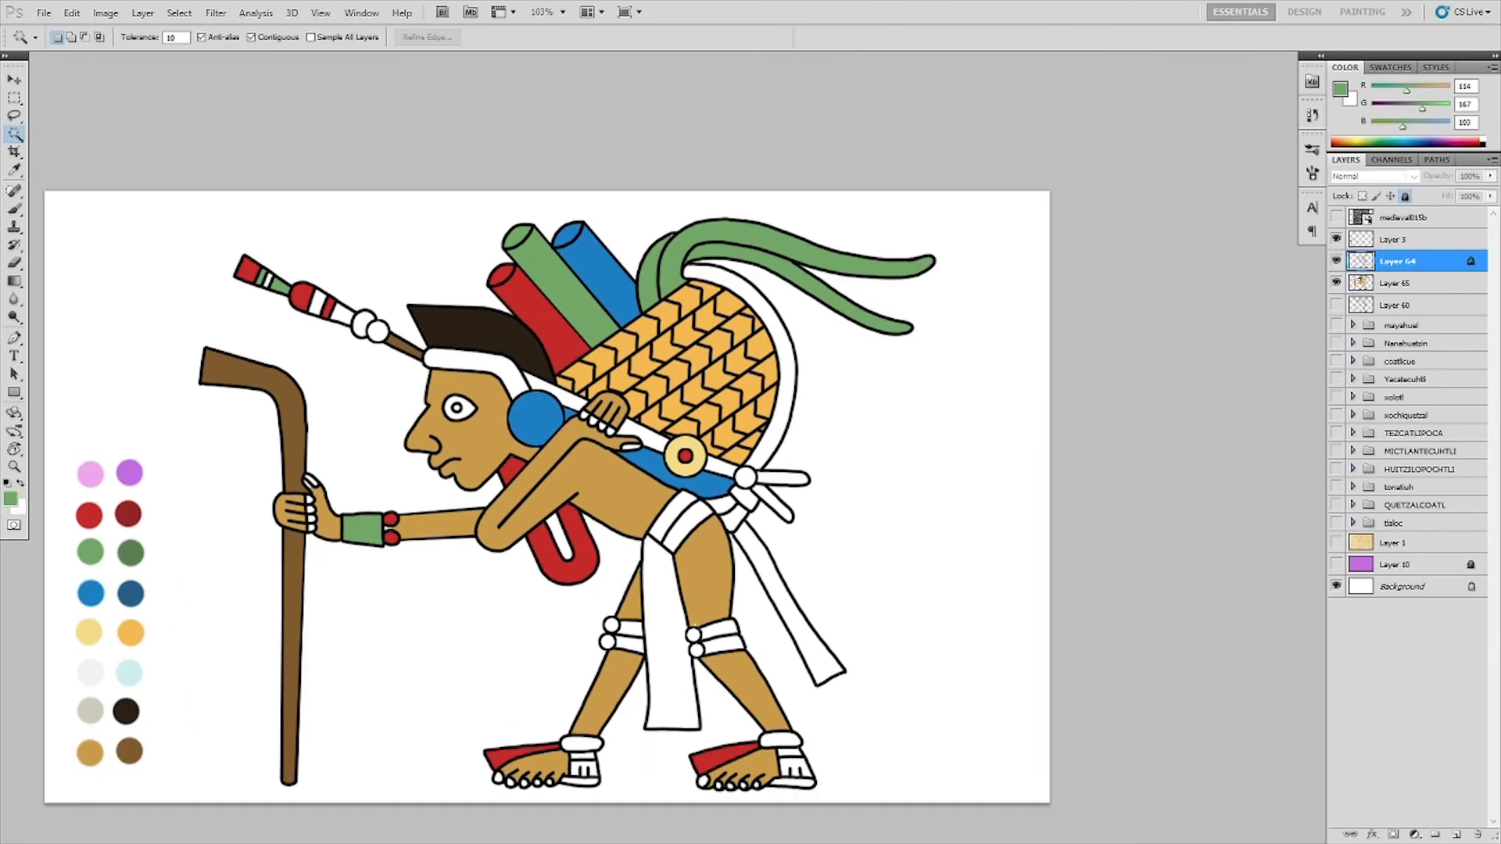
pyautogui.press('b')
pyautogui.keyDown('alt'); pyautogui.click(88, 632); pyautogui.keyUp('alt')
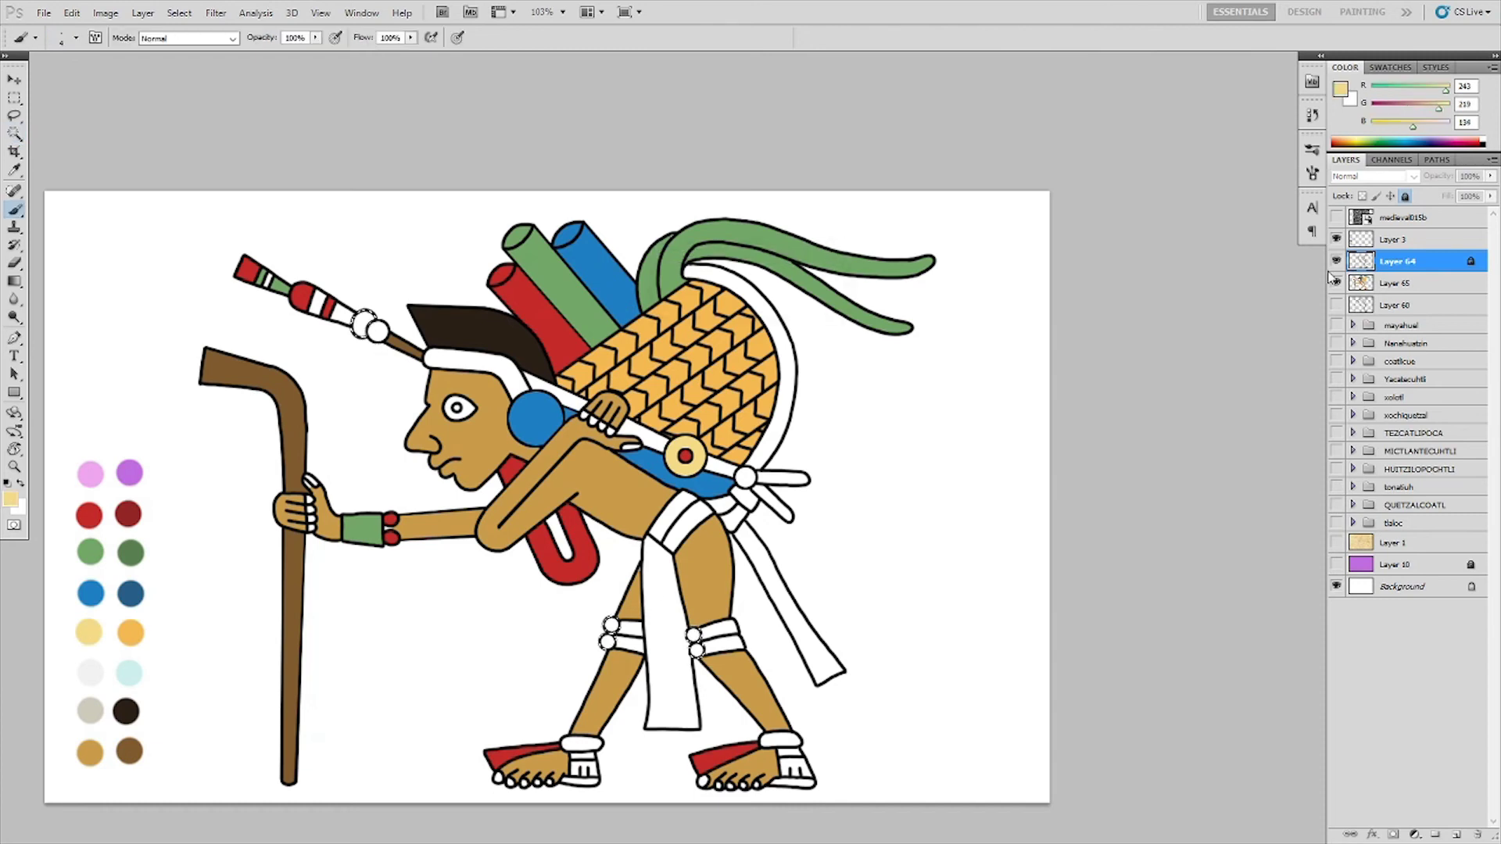
pyautogui.hotkey('alt', 'BackSpace')
pyautogui.hotkey('ctrl', 'd')
# - Fill the whole figure area with light grey on a new layer and merge it into the colour layer
pyautogui.press('w')
pyautogui.click(428, 285)
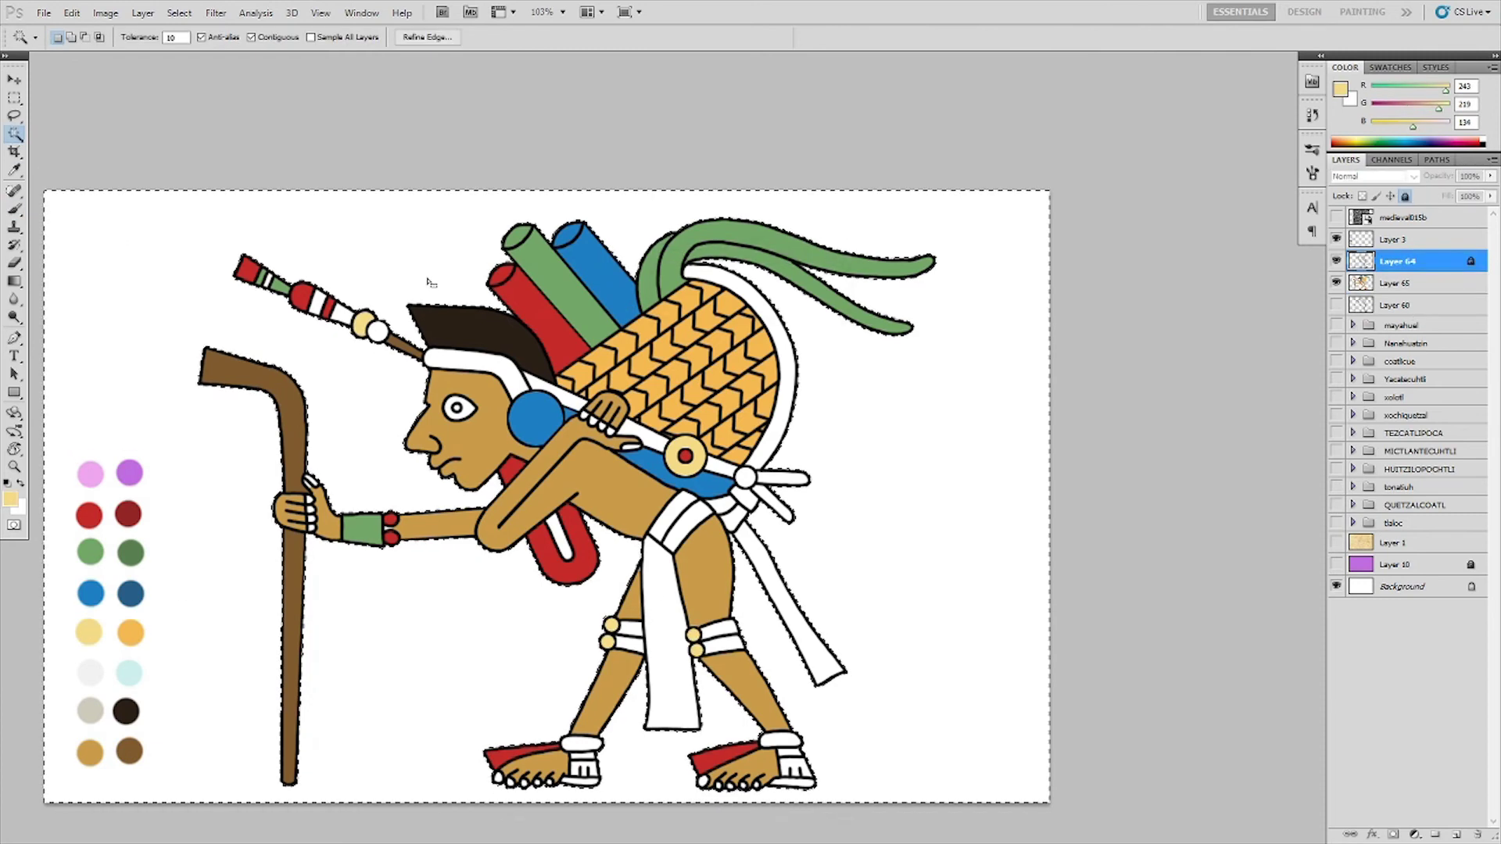
pyautogui.press('Return')
pyautogui.hotkey('ctrl', 'shift', 'alt', 'n')
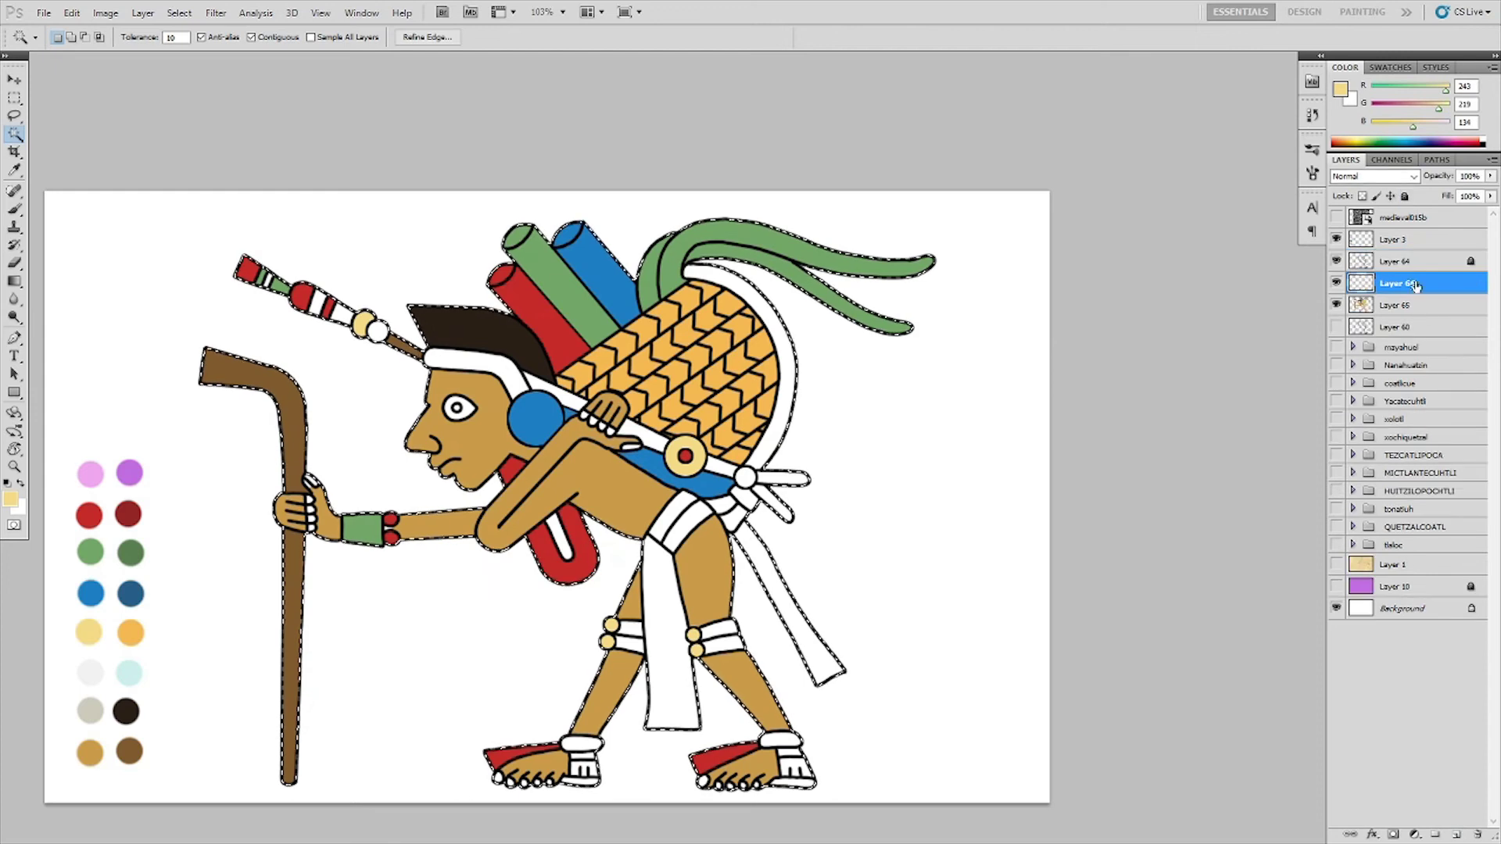
pyautogui.press('b')
pyautogui.keyDown('alt'); pyautogui.click(90, 672); pyautogui.keyUp('alt')
pyautogui.hotkey('alt', 'BackSpace')
pyautogui.hotkey('ctrl', 'd')
pyautogui.press('l')
pyautogui.press('b')
pyautogui.hotkey('ctrl', 'e')
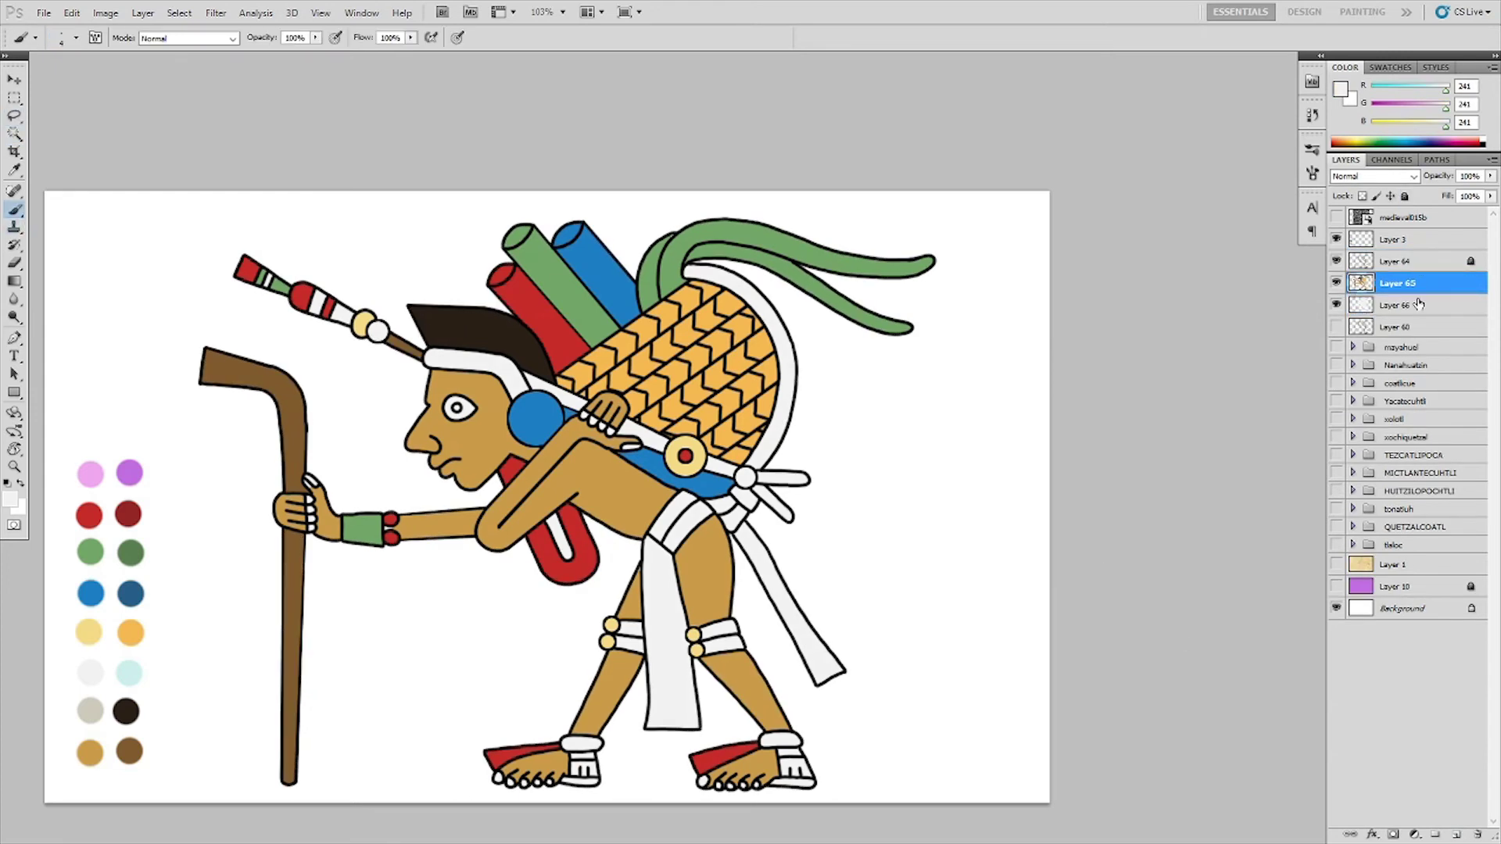
# - Paint red into the corner of the eye on the colour layer
pyautogui.scroll(3, 688, 248)
pyautogui.hotkey('alt', ']')
pyautogui.hotkey('alt', '[')
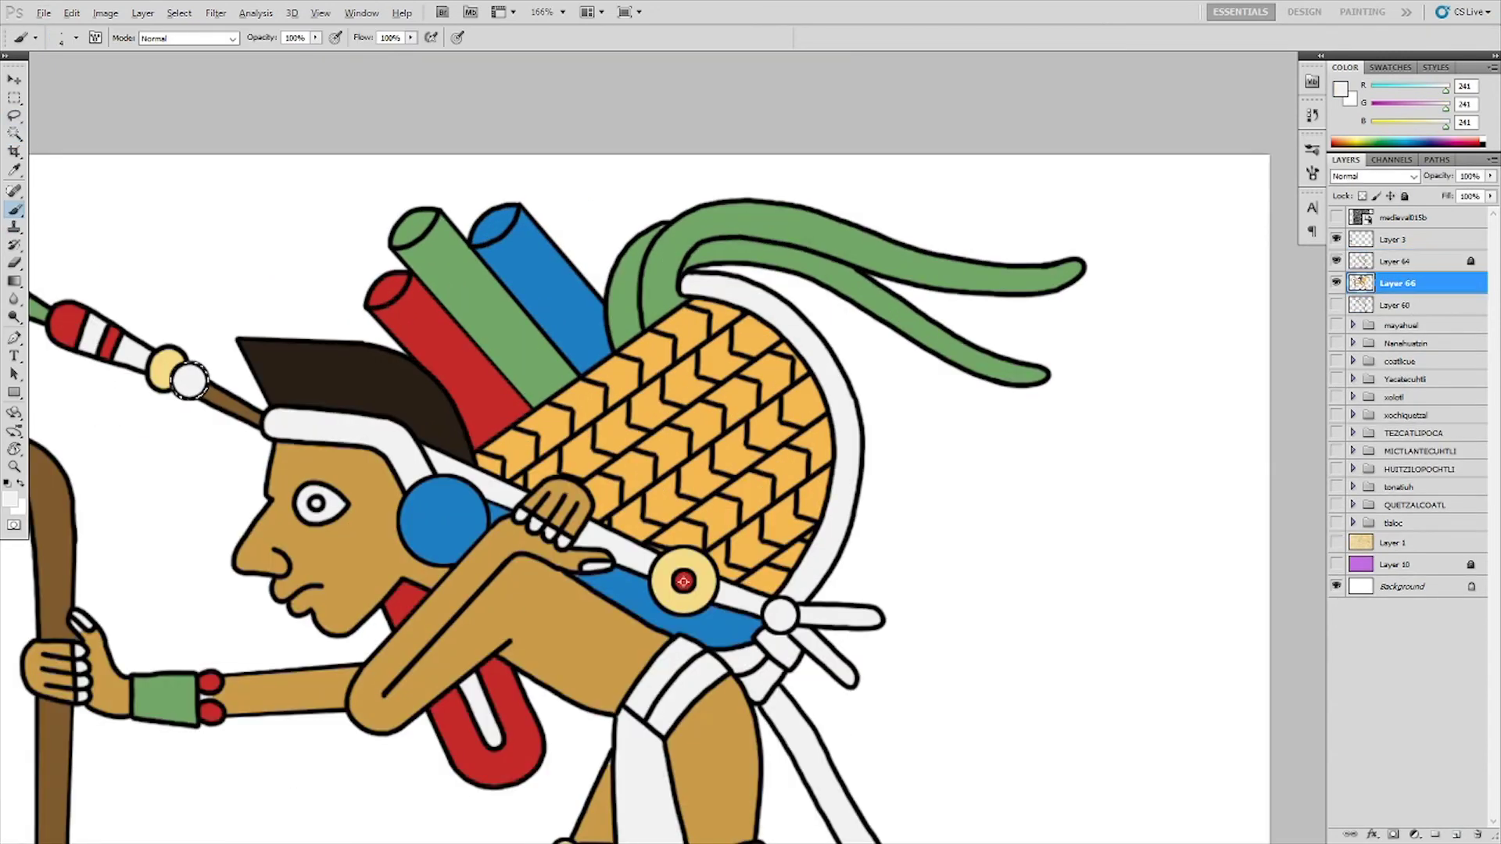
pyautogui.keyDown('alt'); pyautogui.click(774, 223); pyautogui.keyUp('alt')
pyautogui.keyDown('alt'); pyautogui.scroll(1, 774, 223); pyautogui.keyUp('alt')
pyautogui.scroll(-4, 673, 469)
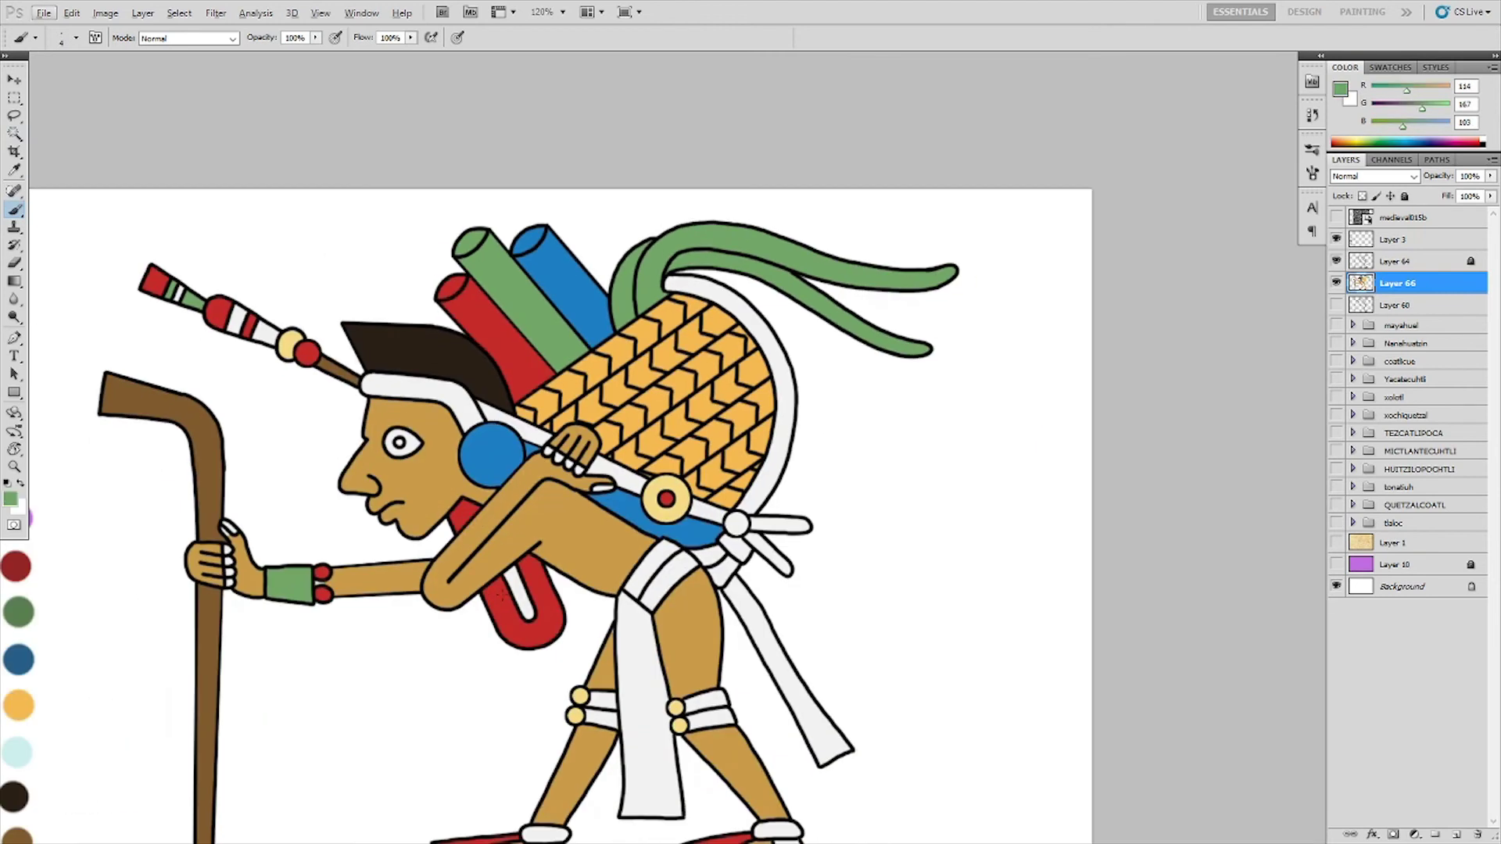
pyautogui.keyDown('alt'); pyautogui.click(16, 570); pyautogui.keyUp('alt')
pyautogui.scroll(5, 414, 450)
pyautogui.moveTo(416, 436); pyautogui.dragTo(418, 465)
pyautogui.scroll(-5, 231, 685)
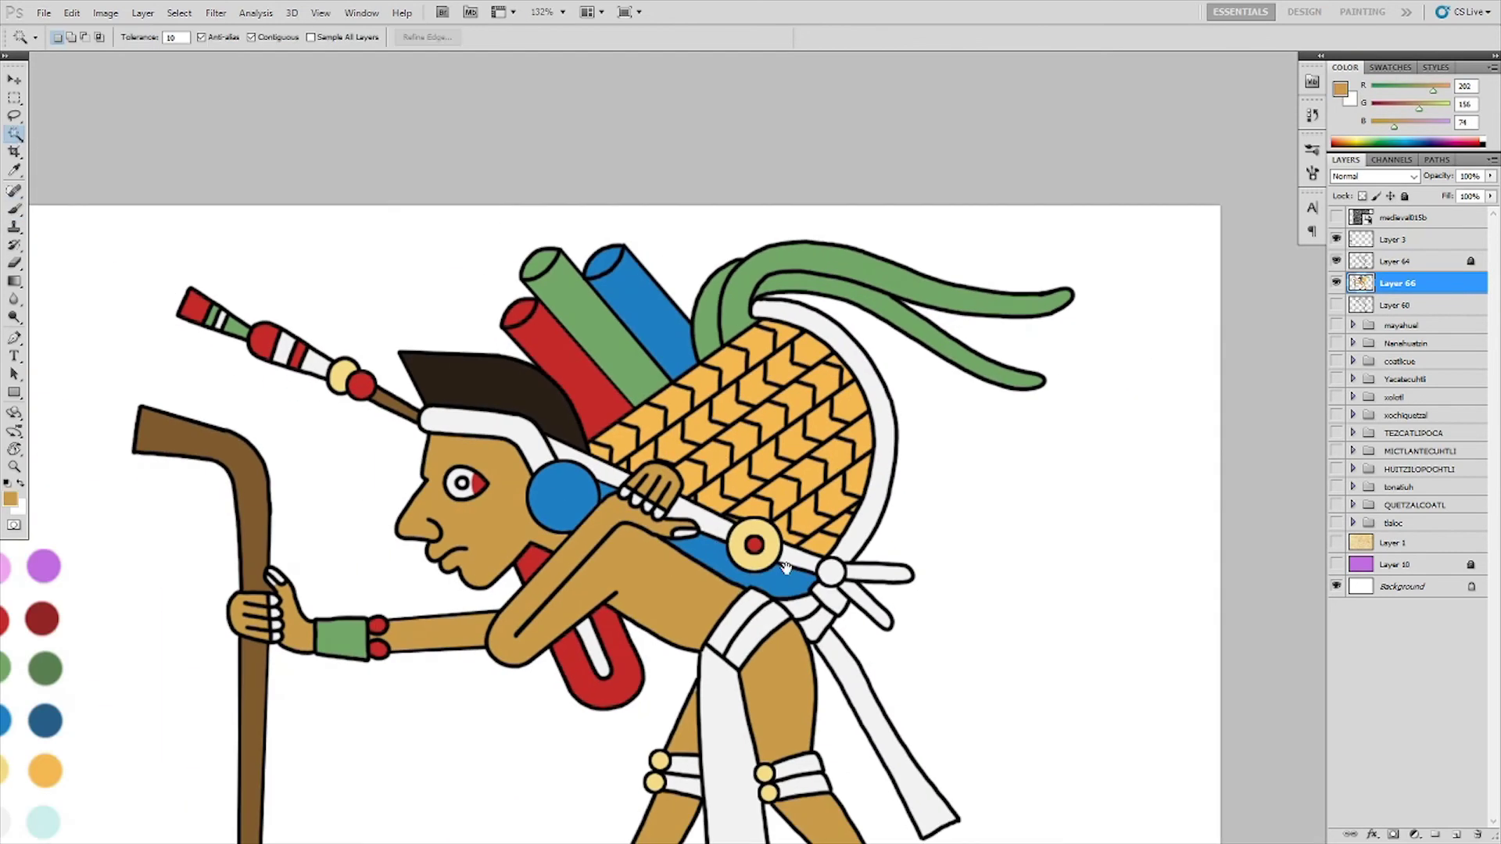
pyautogui.scroll(2, 688, 469)
# - Add a darker red mark to the tongue and show the purple backdrop layer
pyautogui.keyDown('alt'); pyautogui.click(217, 494); pyautogui.keyUp('alt')
pyautogui.click(1336, 565)
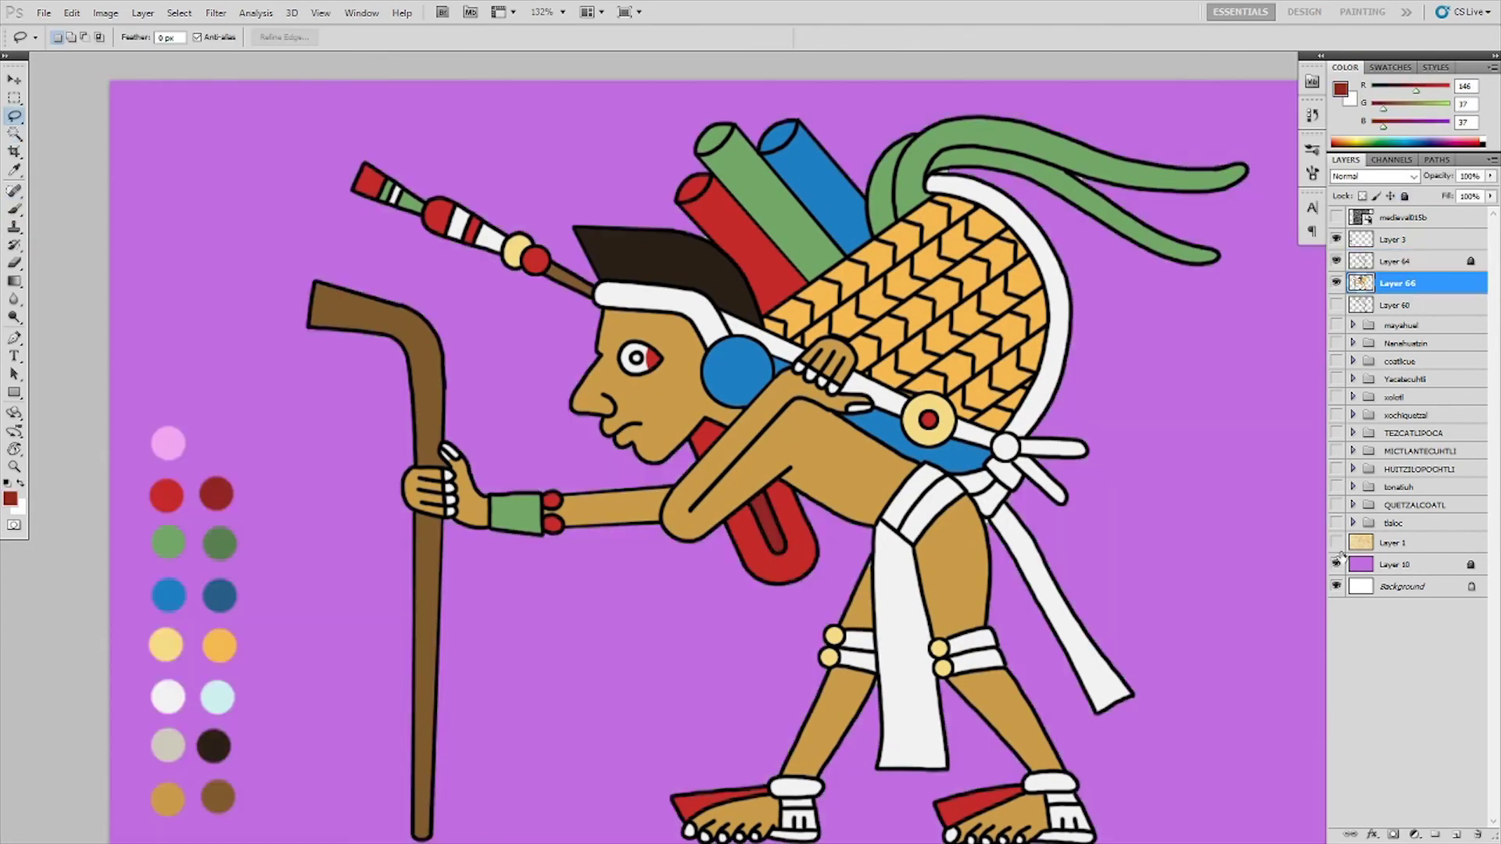
pyautogui.scroll(2, 688, 470)
pyautogui.keyDown('alt'); pyautogui.click(751, 594); pyautogui.keyUp('alt')
# - Inspect the headdress and green plume up close, then collapse the mayahuel layer group
pyautogui.scroll(2, 652, 574)
pyautogui.scroll(-2, 653, 574)
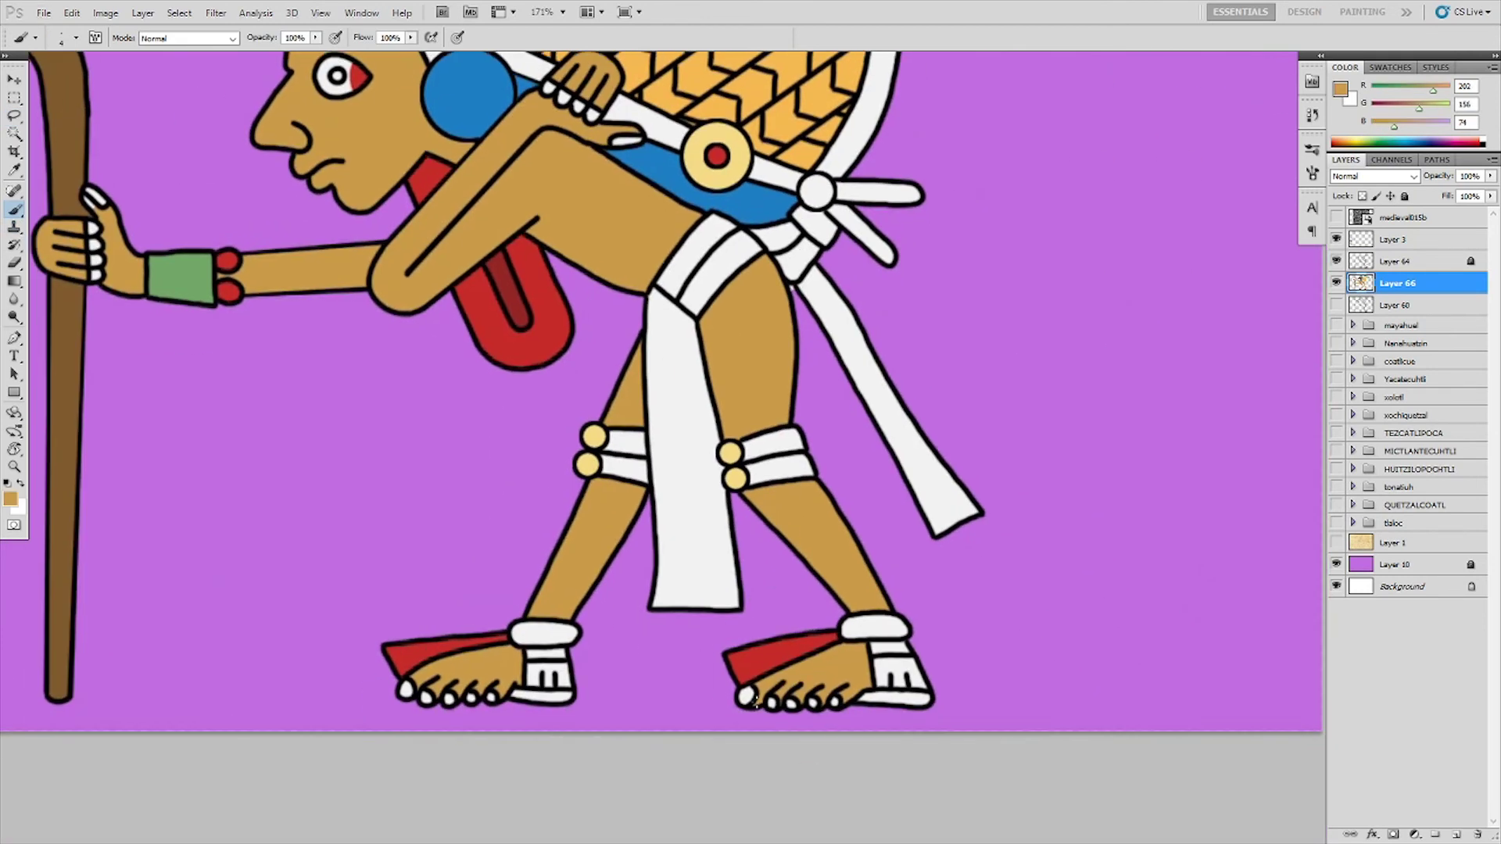
pyautogui.scroll(-2, 653, 575)
pyautogui.scroll(2, 704, 547)
pyautogui.moveTo(970, 258); pyautogui.dragTo(733, 643)
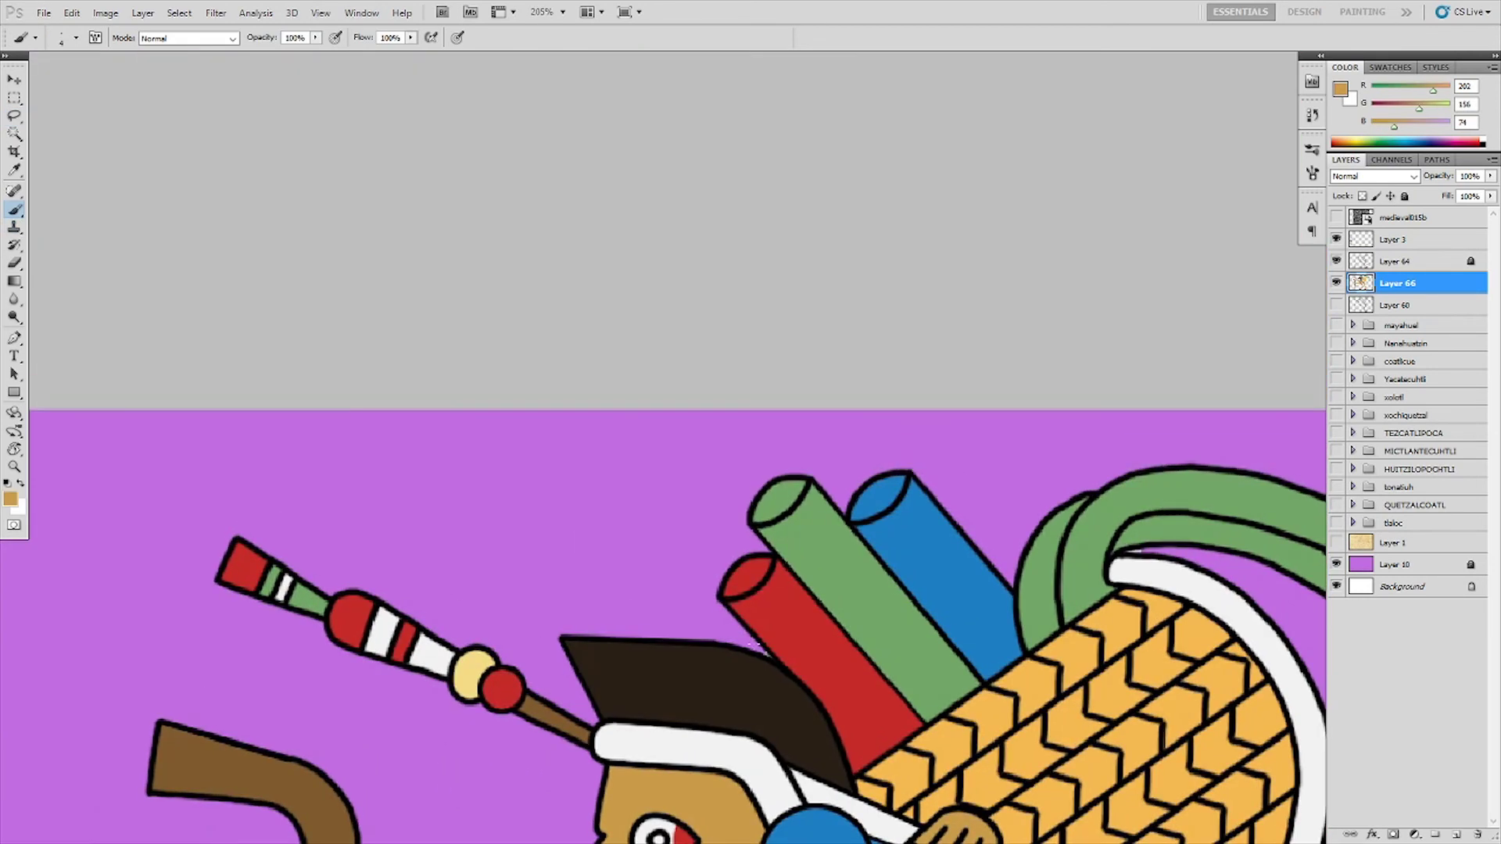
pyautogui.moveTo(1127, 553); pyautogui.dragTo(681, 639)
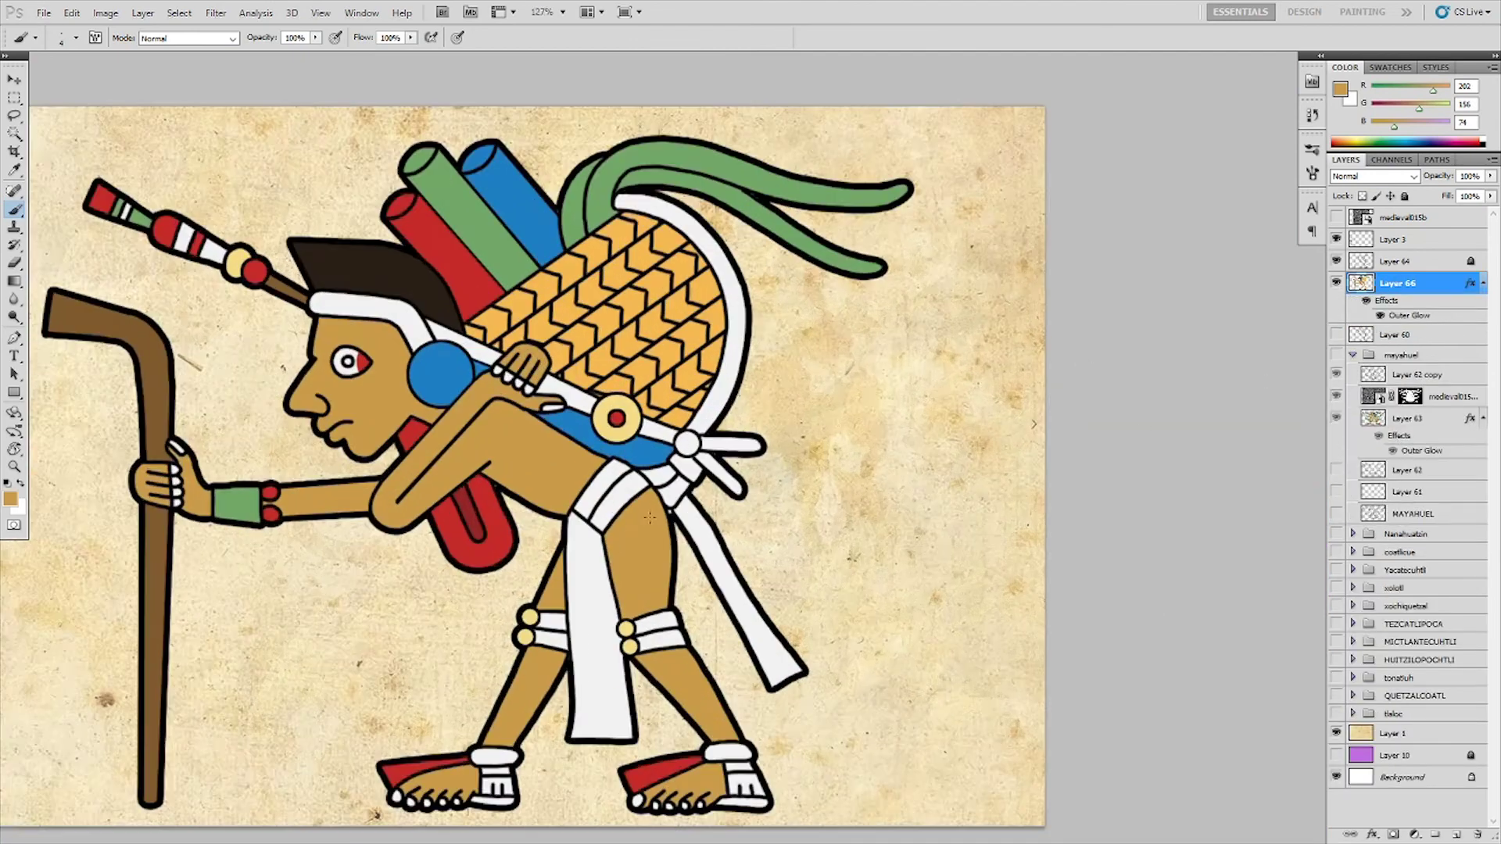
pyautogui.moveTo(650, 517); pyautogui.dragTo(773, 434)
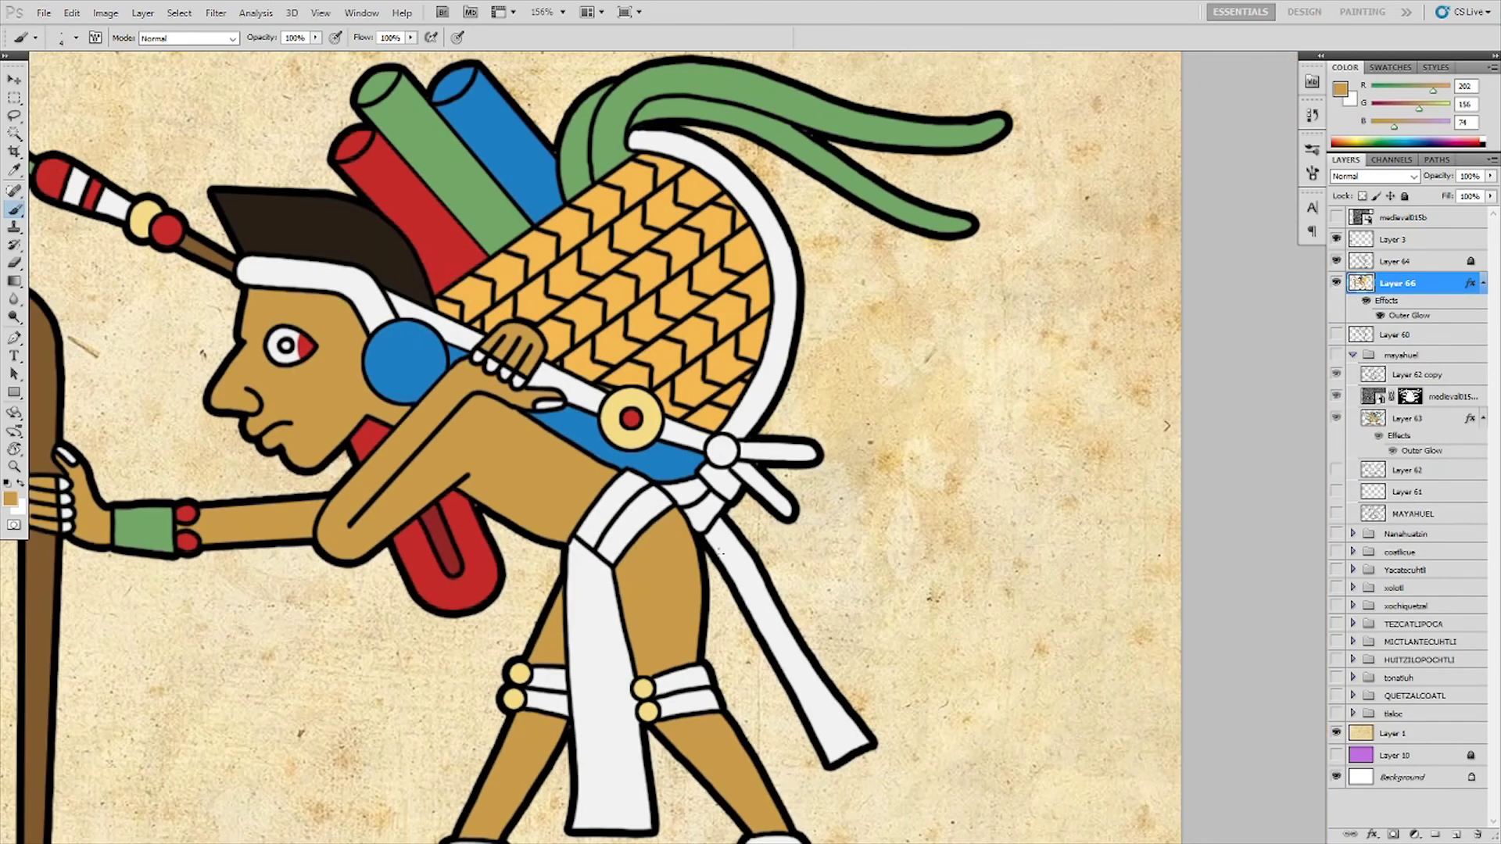
pyautogui.scroll(-4, 808, 470)
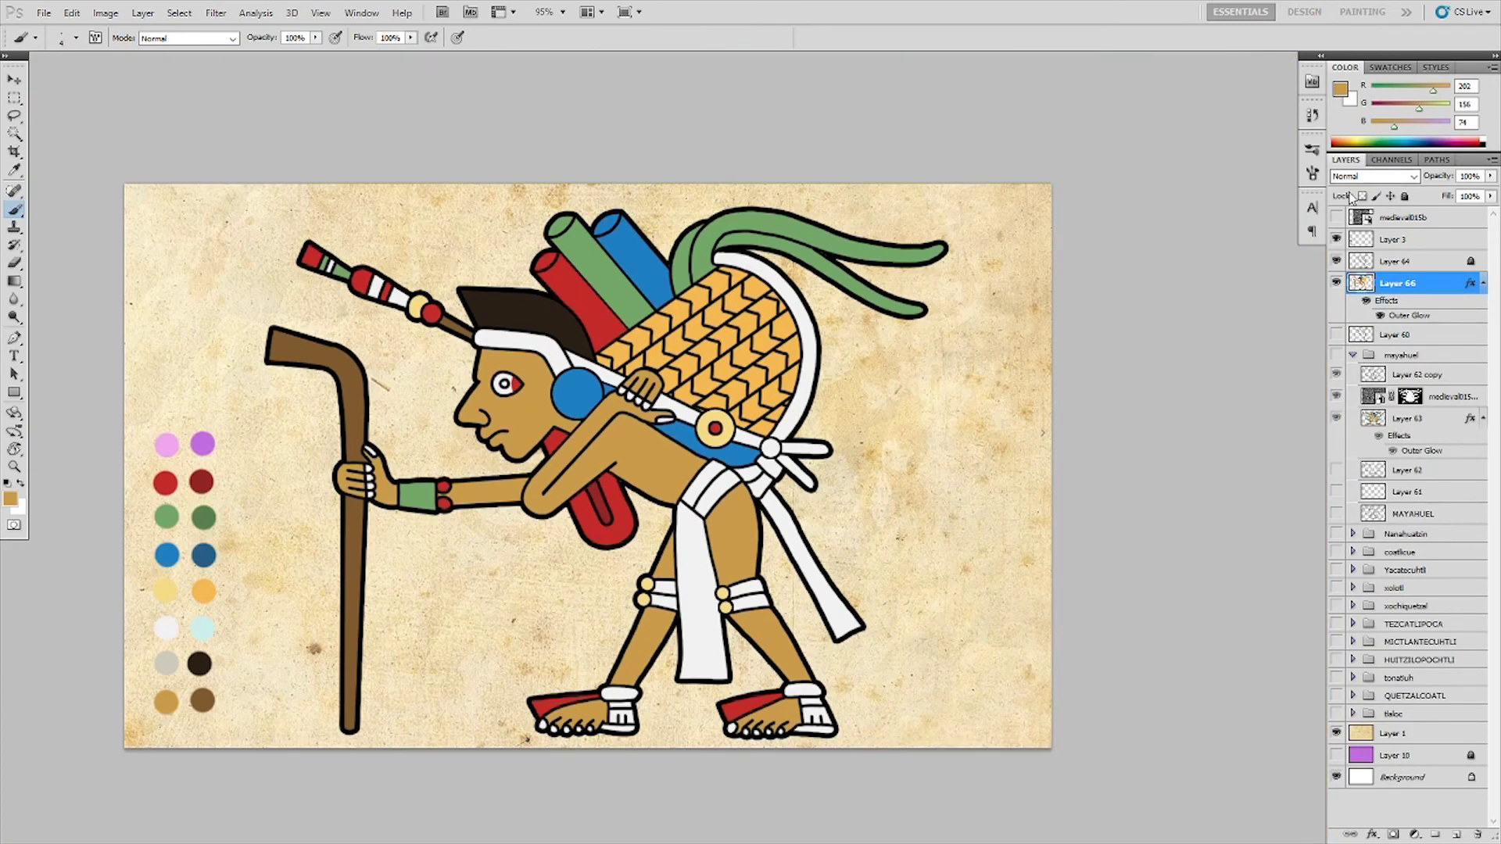
pyautogui.click(1353, 355)
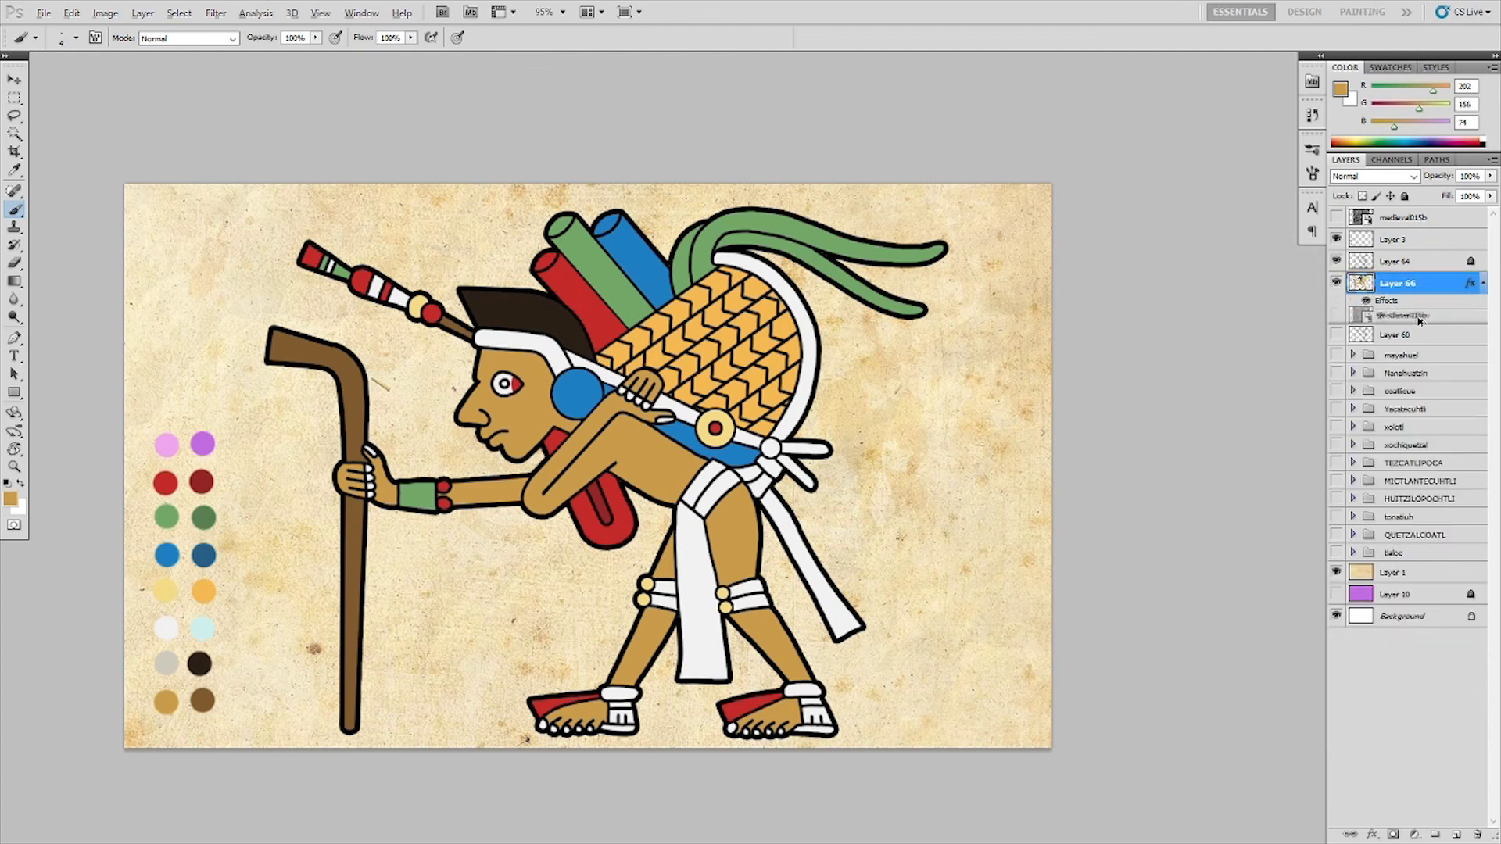
# - Duplicate the parchment texture above the figure in Screen mode at 75%, stretched to 102.88% width
pyautogui.press('v')
pyautogui.hotkey('shift', 'alt', 's')
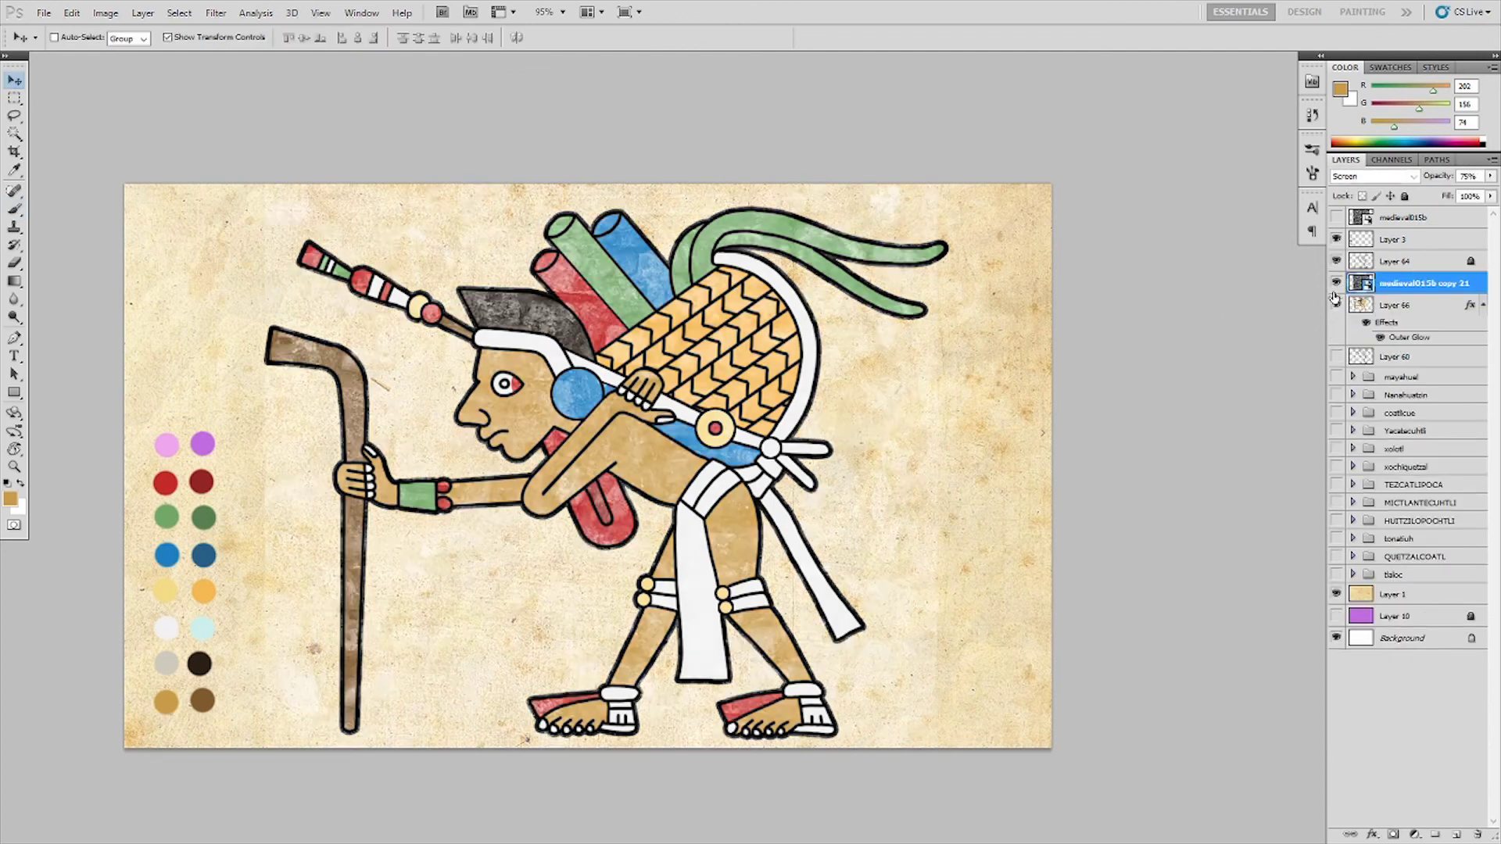
pyautogui.press('7')
pyautogui.press('5')
pyautogui.scroll(-2, 860, 365)
pyautogui.hotkey('ctrl', 't')
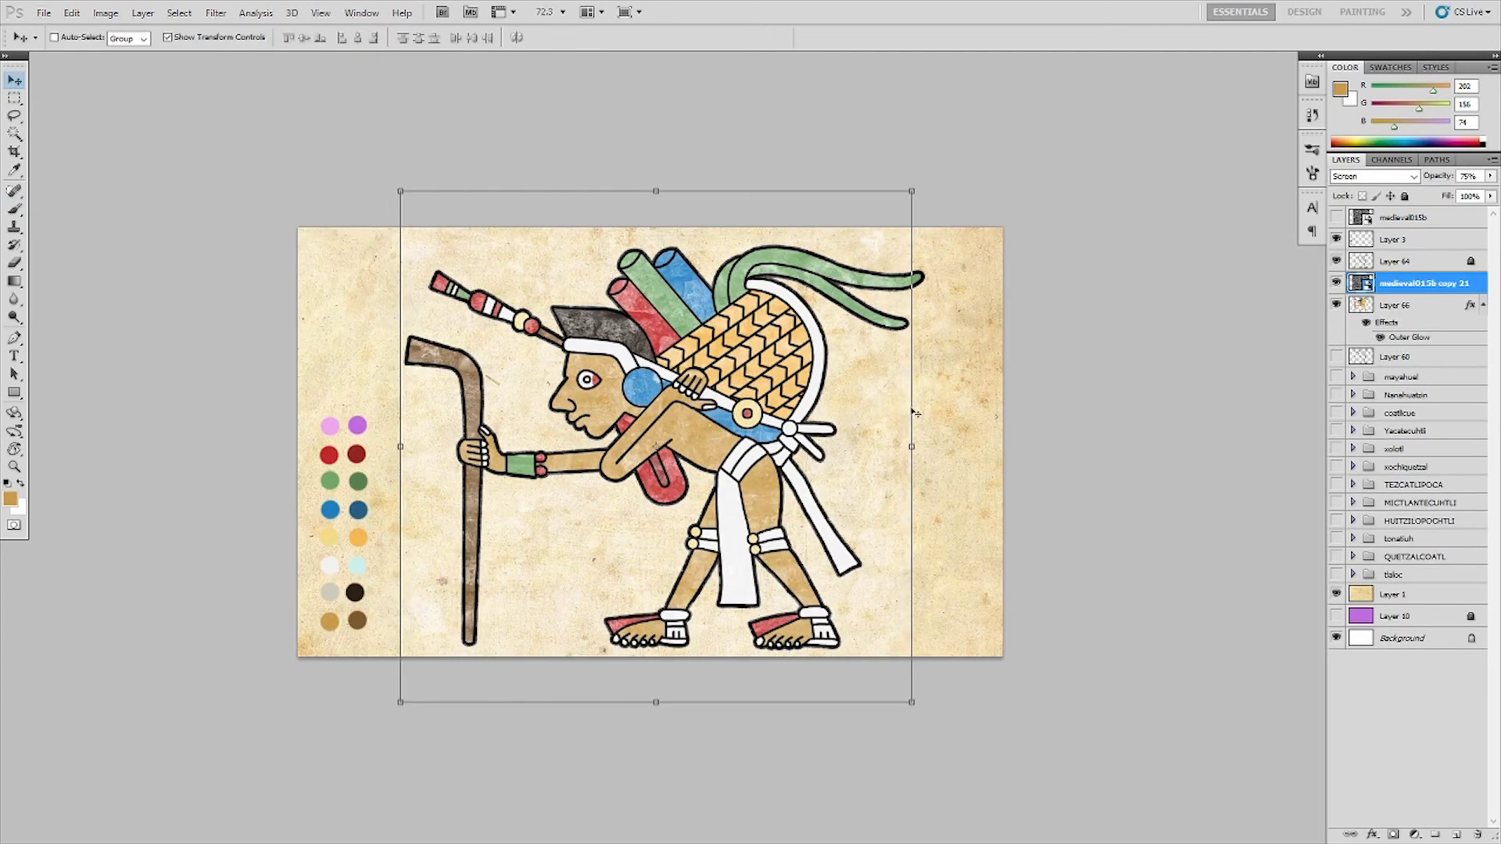
pyautogui.moveTo(914, 446); pyautogui.dragTo(932, 447)
pyautogui.press('Return')
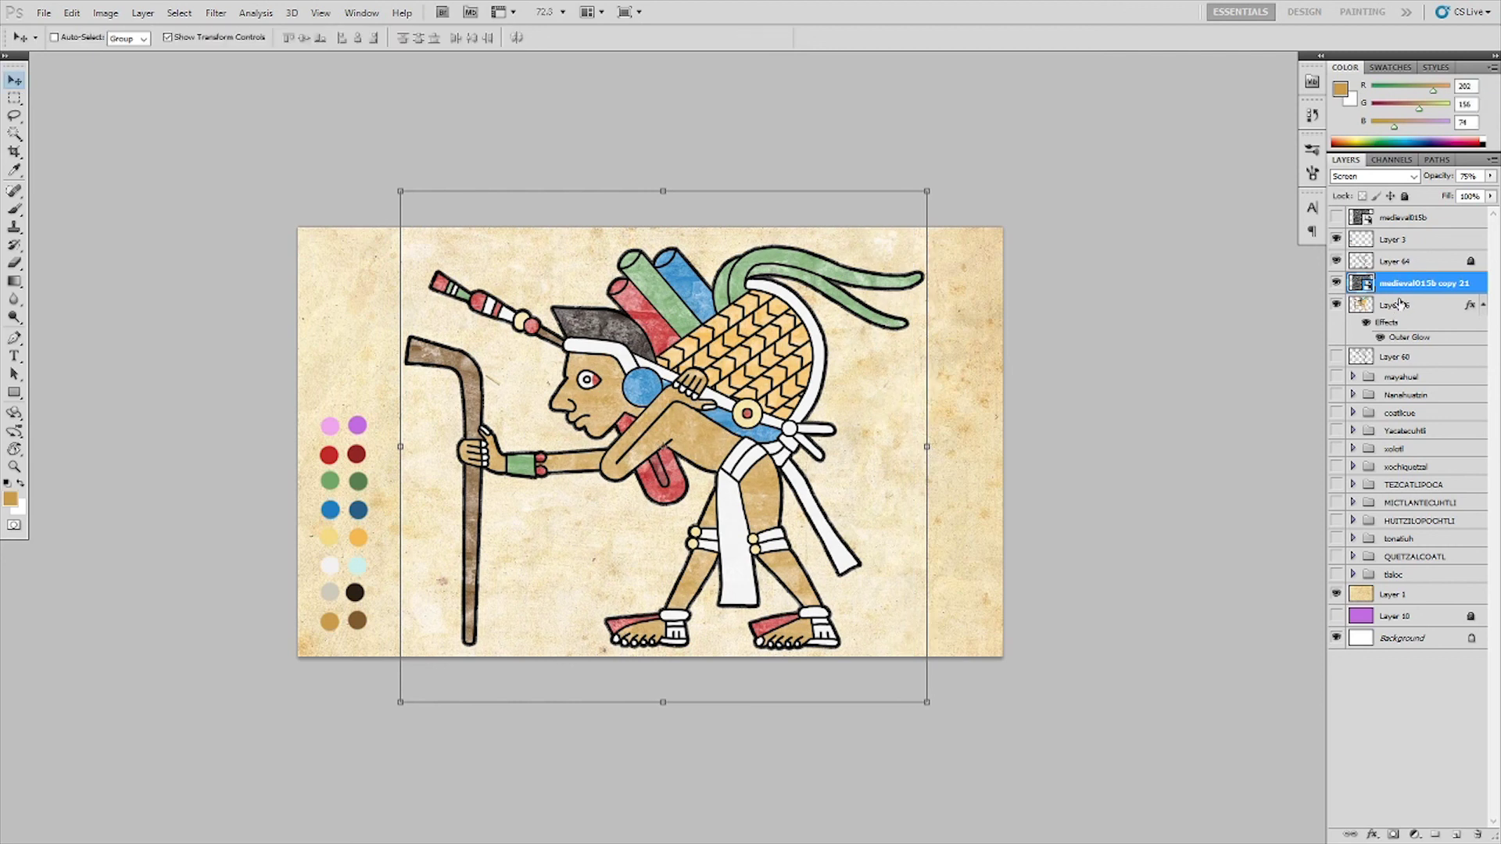
# - Mask the texture copy to the figure's coloured area and hide Layer 3
pyautogui.click(1401, 303)
pyautogui.press('w')
pyautogui.click(881, 488)
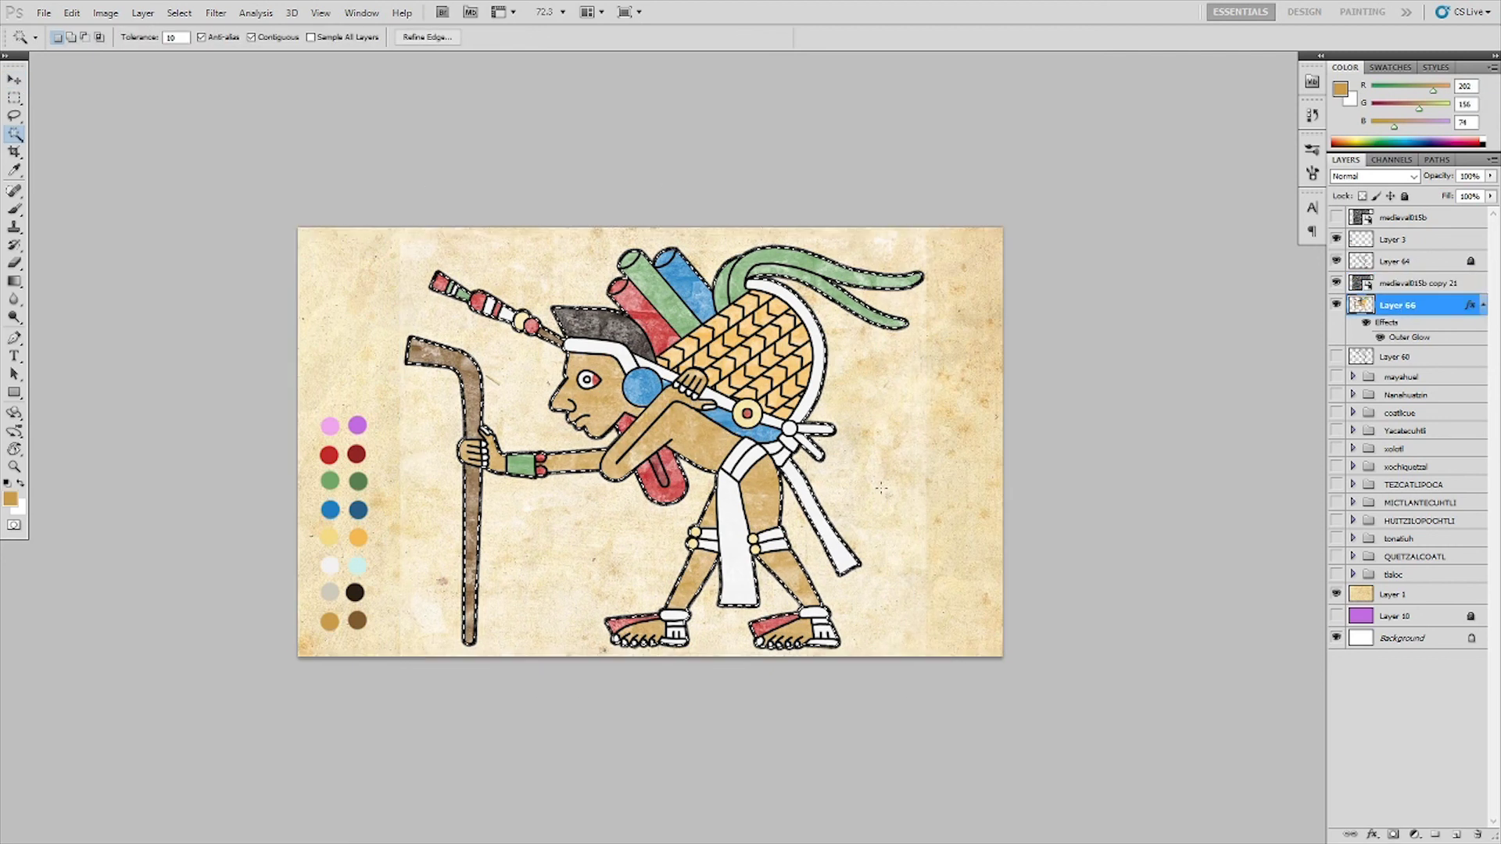
pyautogui.click(1415, 283)
pyautogui.click(1393, 835)
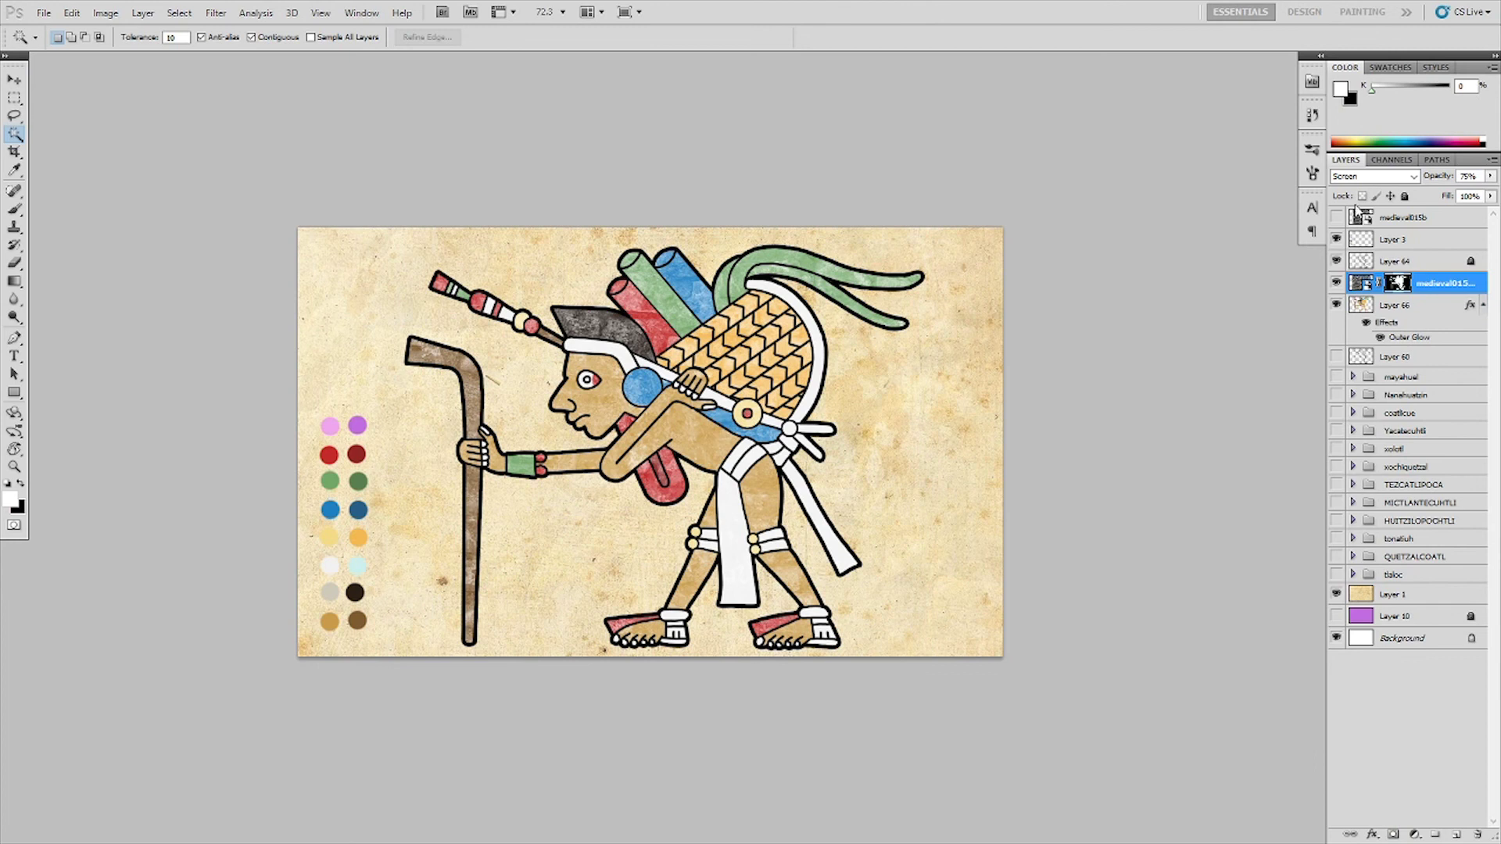
pyautogui.click(1336, 239)
pyautogui.scroll(3, 919, 517)
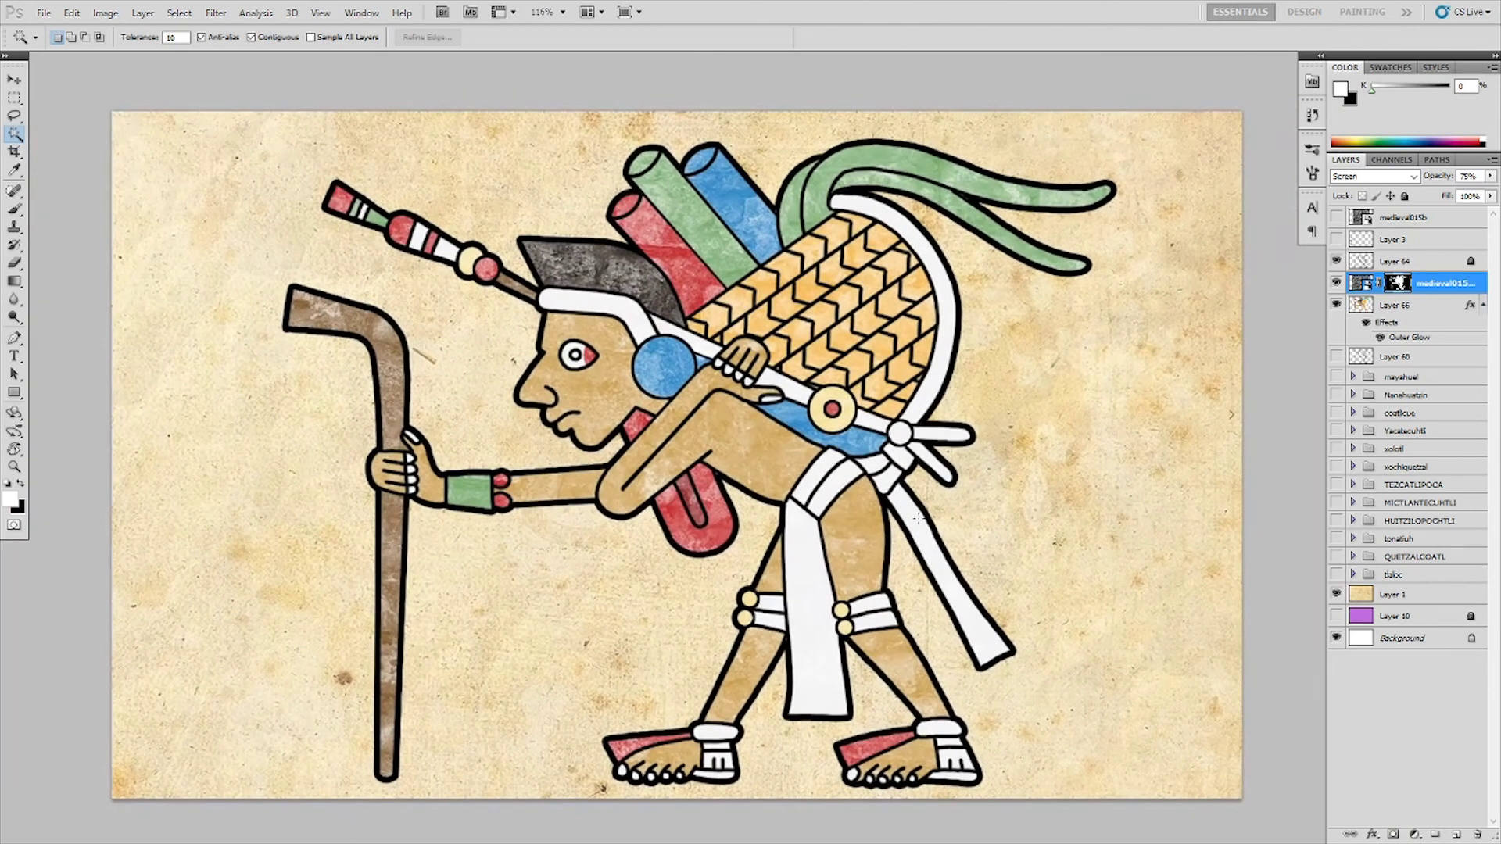